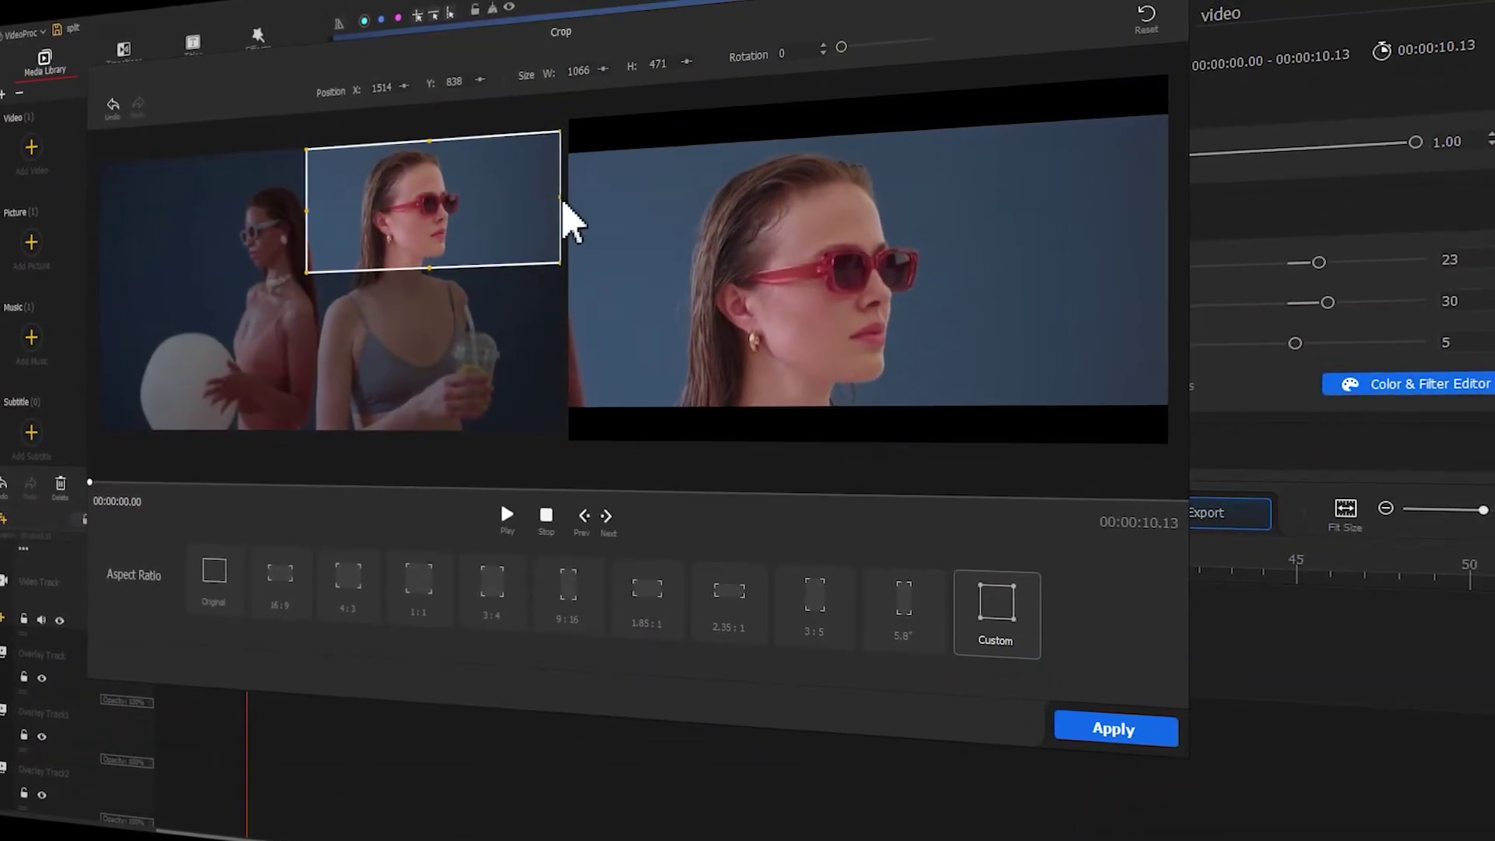
Narrow the crop box to frame one woman, then widen it toward the lower left and upper right
drag(561, 204, 474, 214)
drag(301, 214, 325, 211)
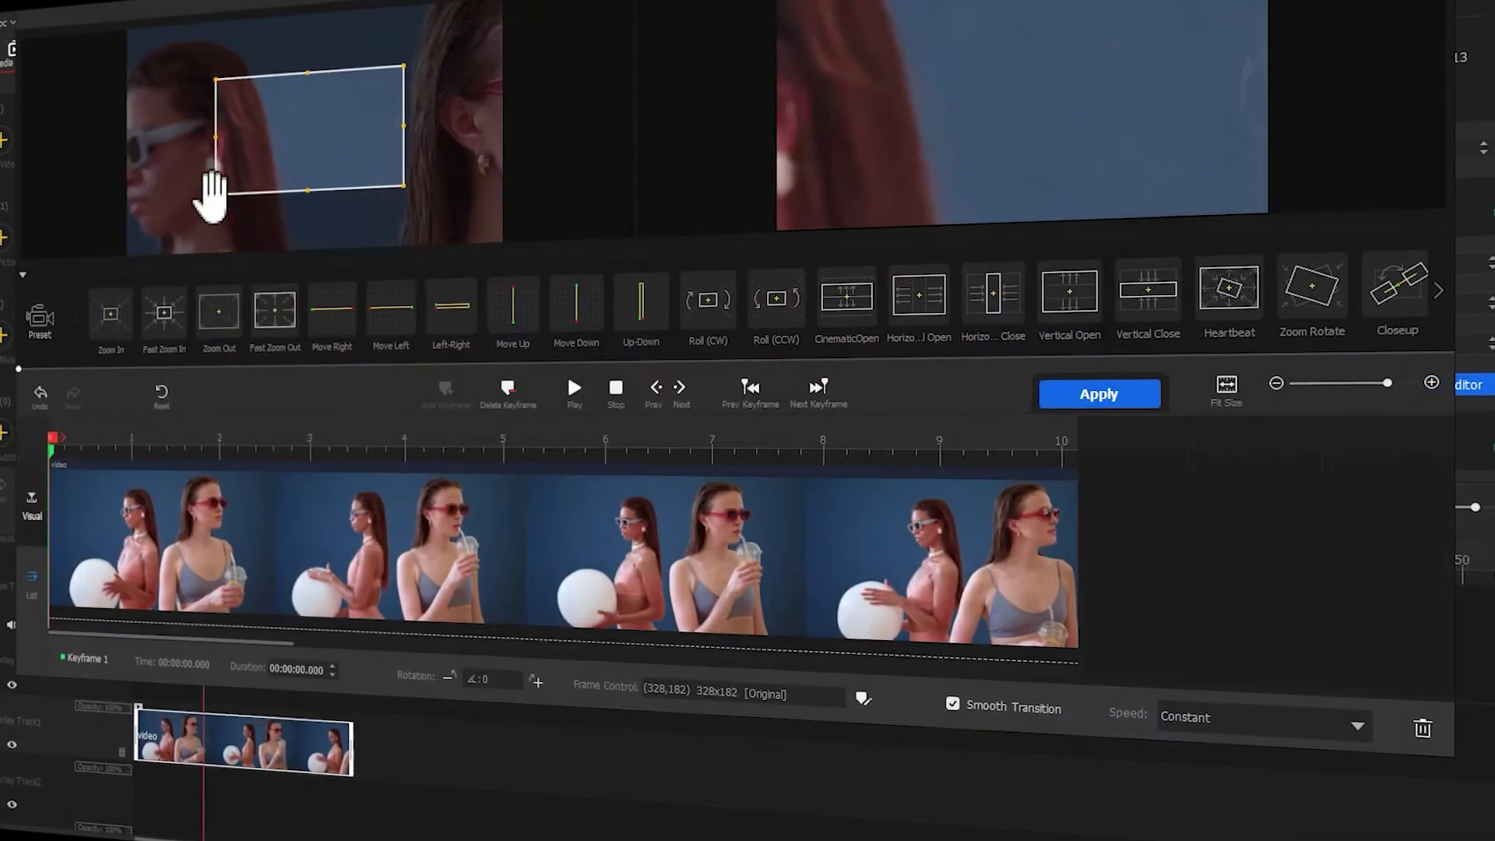
drag(218, 199, 123, 250)
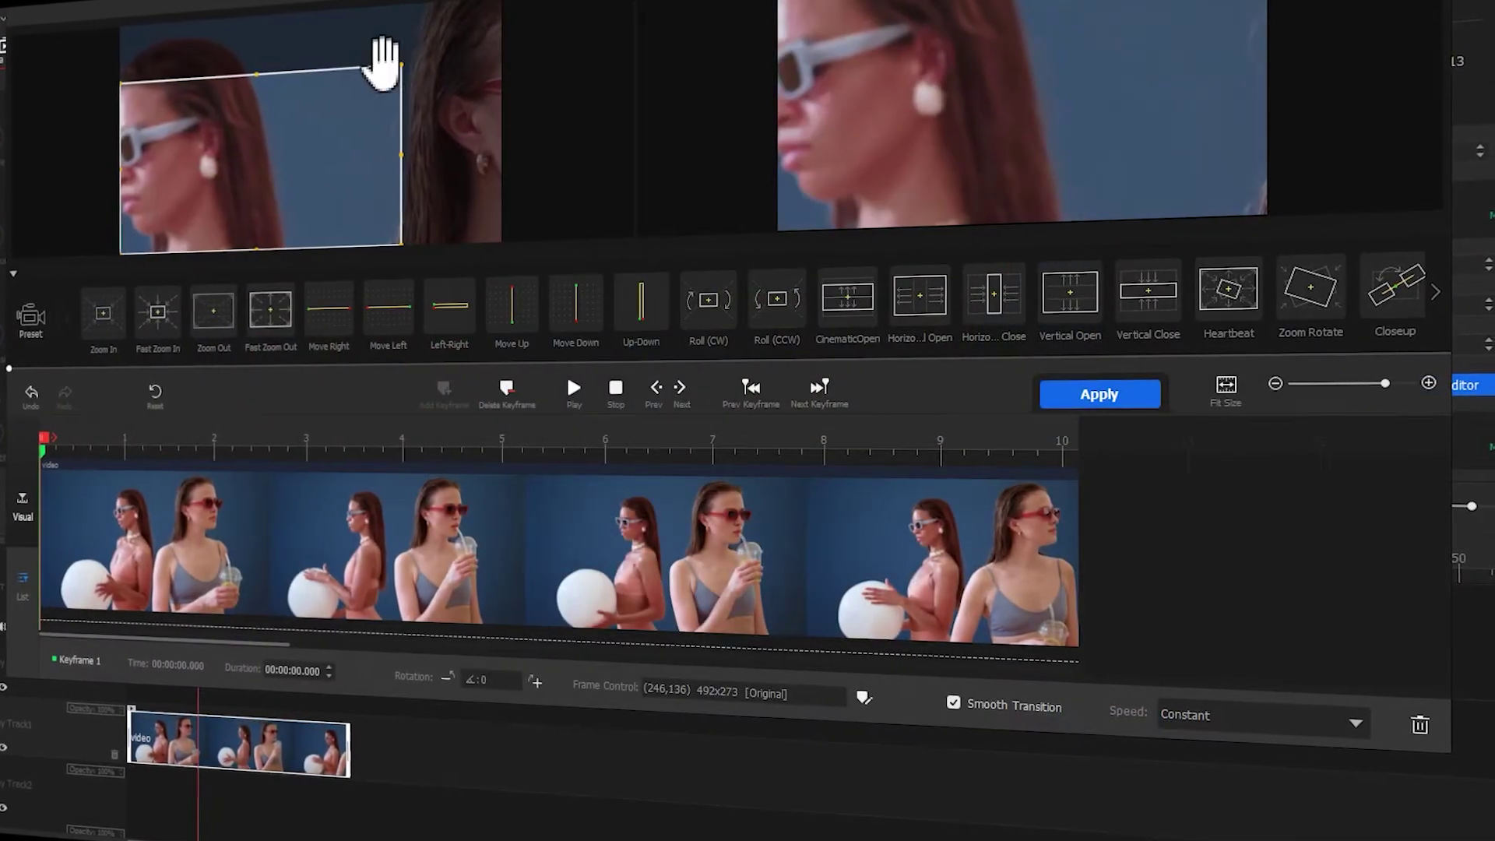
drag(382, 62, 490, 27)
Add a second crop keyframe at 0.76 s with Smooth Speed Down 1, and shift keyframe 1's crop left
click(94, 447)
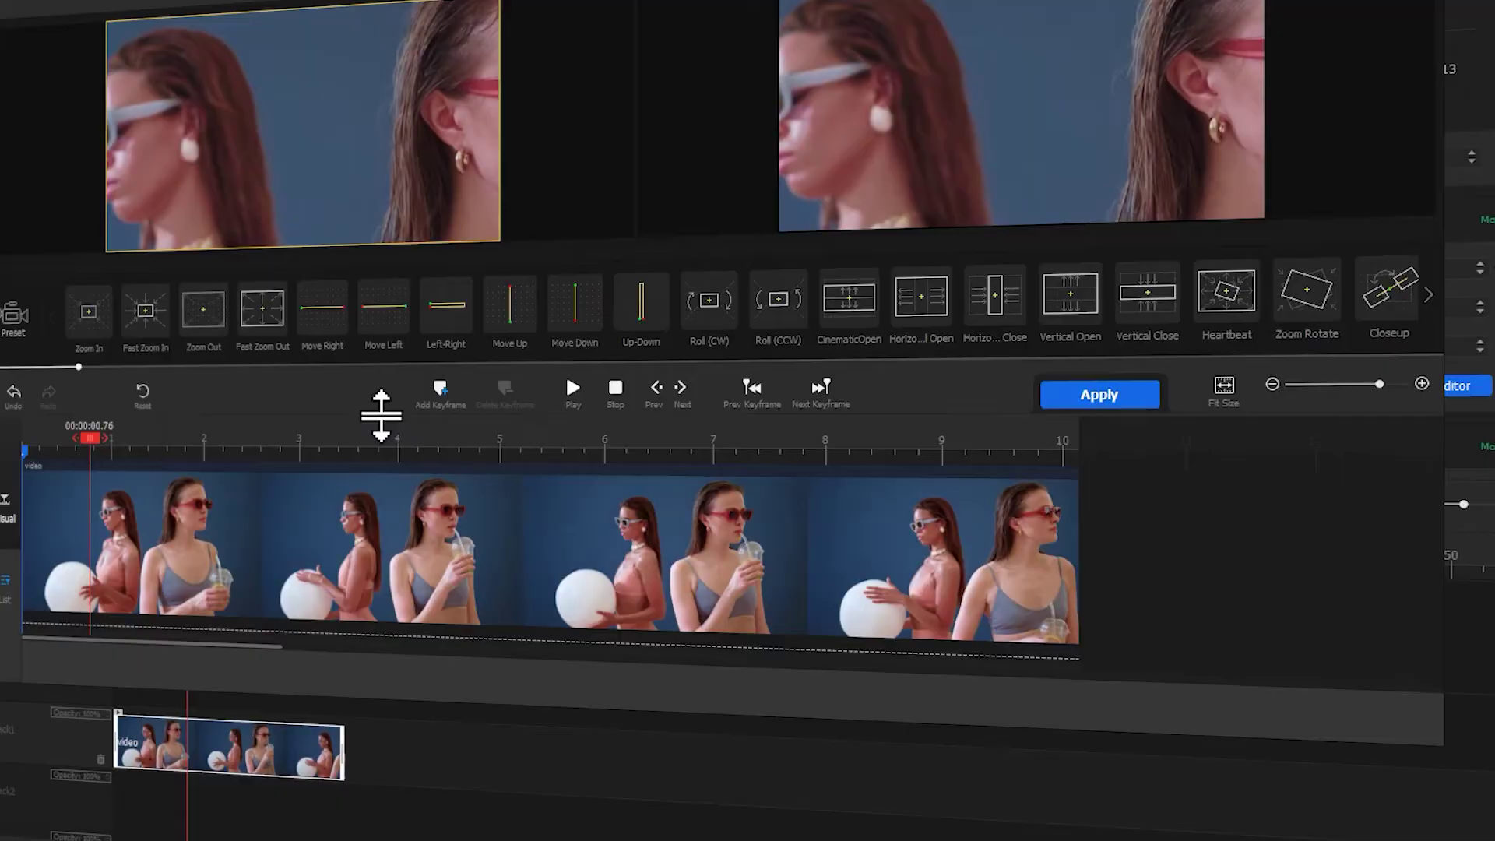
click(441, 392)
click(1211, 705)
click(1262, 827)
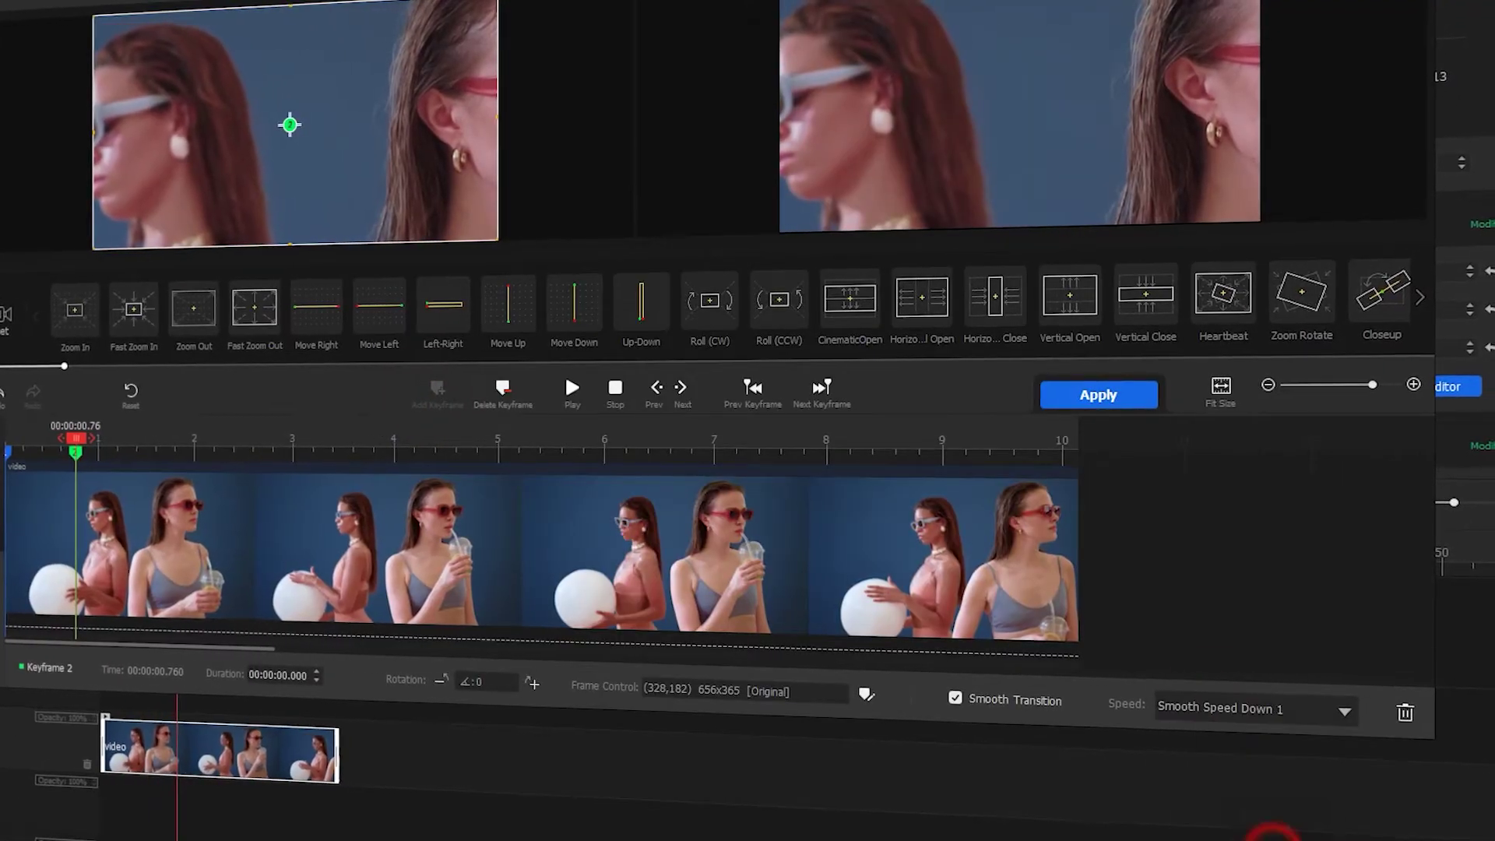
click(10, 452)
drag(296, 125, 8, 125)
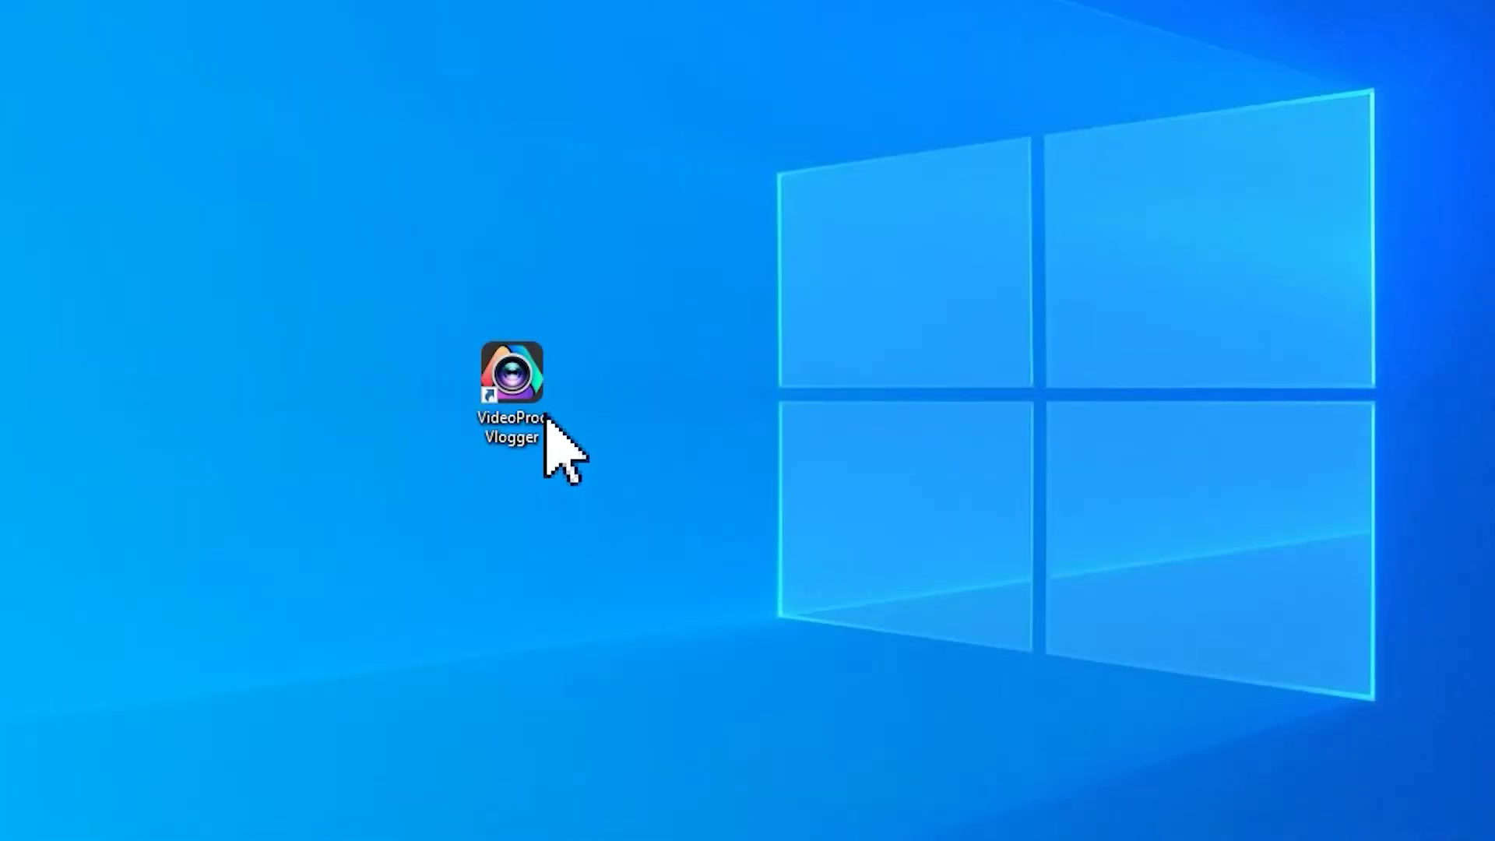
Launch VideoProc Vlogger and create a new project named split
double_click(542, 377)
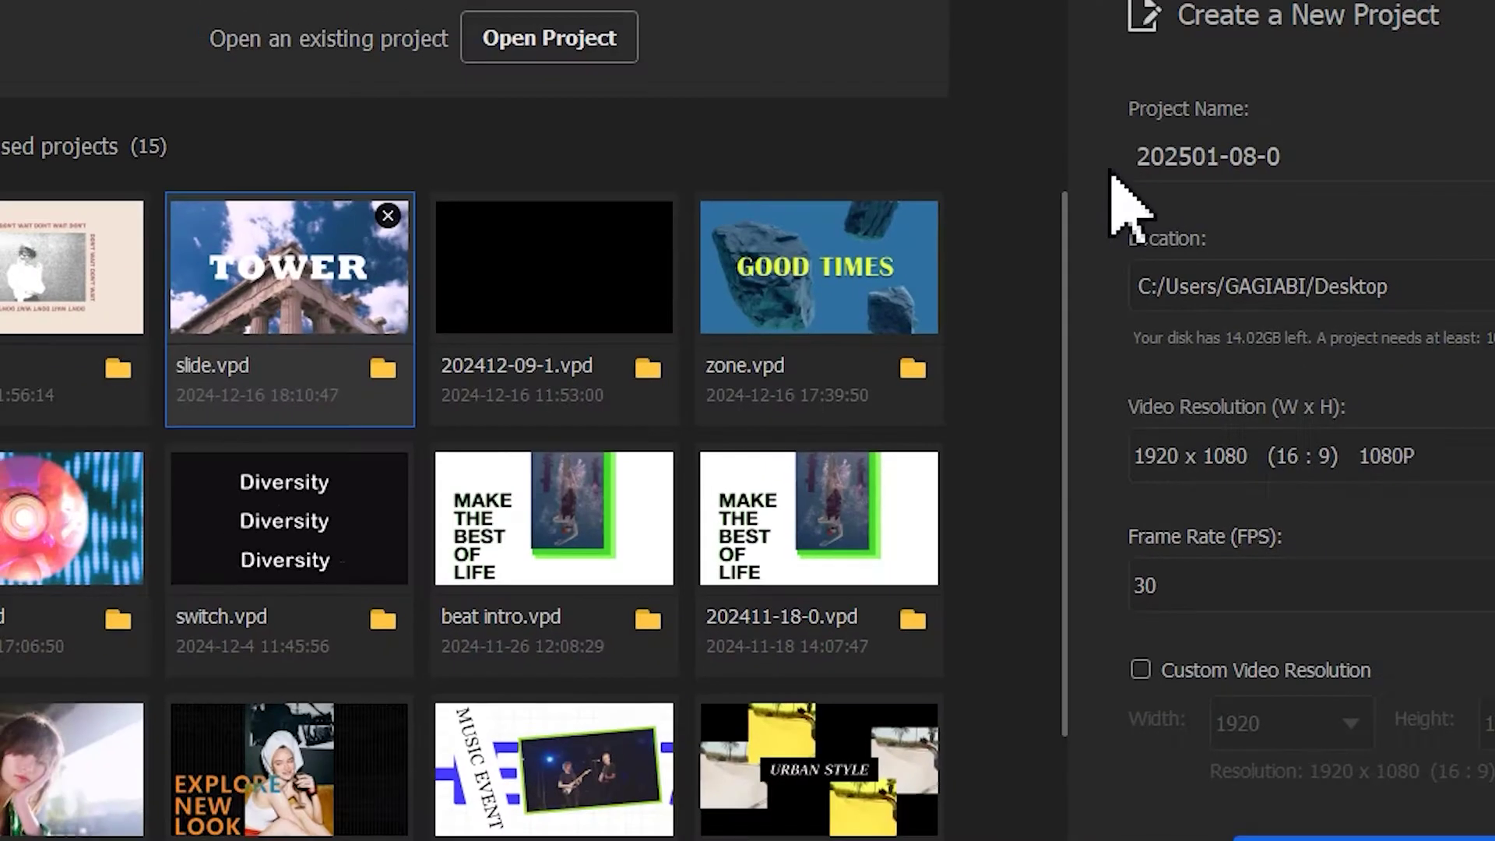
drag(1161, 209, 1048, 208)
text(split)
click(1219, 755)
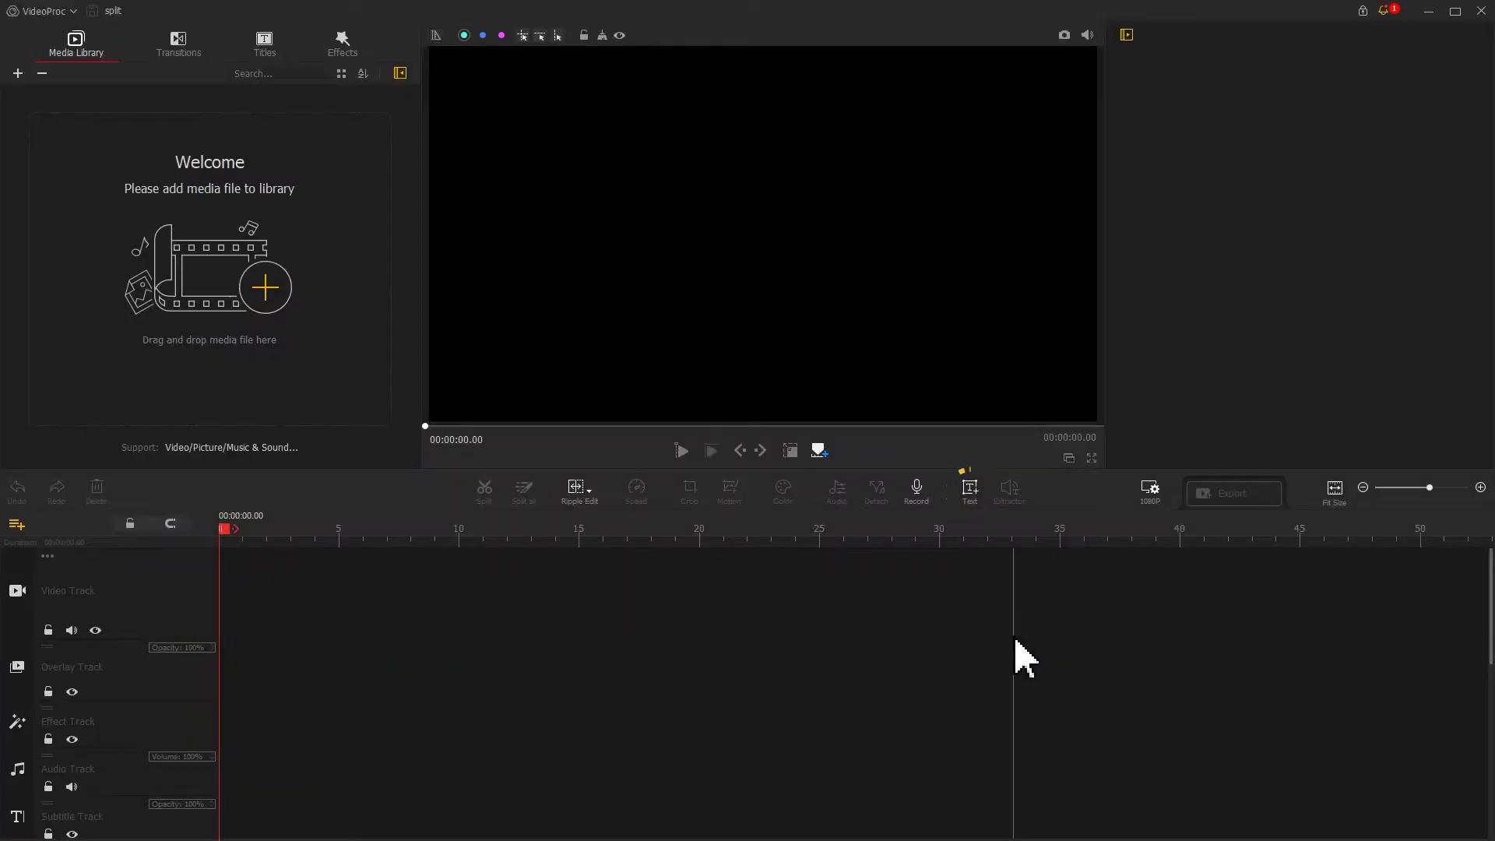
Add a title reading GOING in Bebas Neue Bold, size 200, colour FFFF00
click(971, 490)
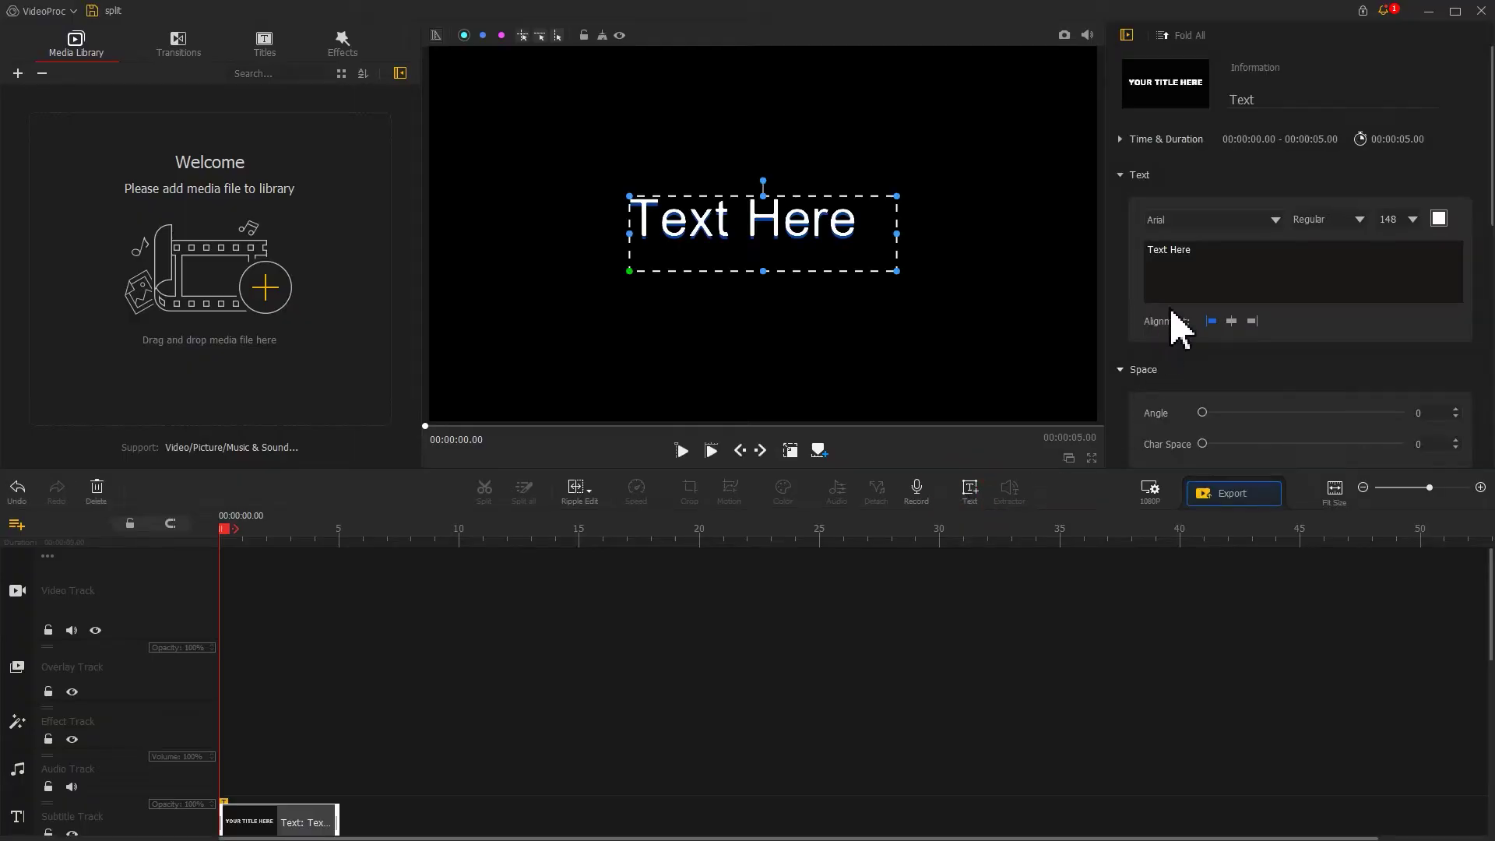
drag(1197, 255, 1155, 249)
text(GOING)
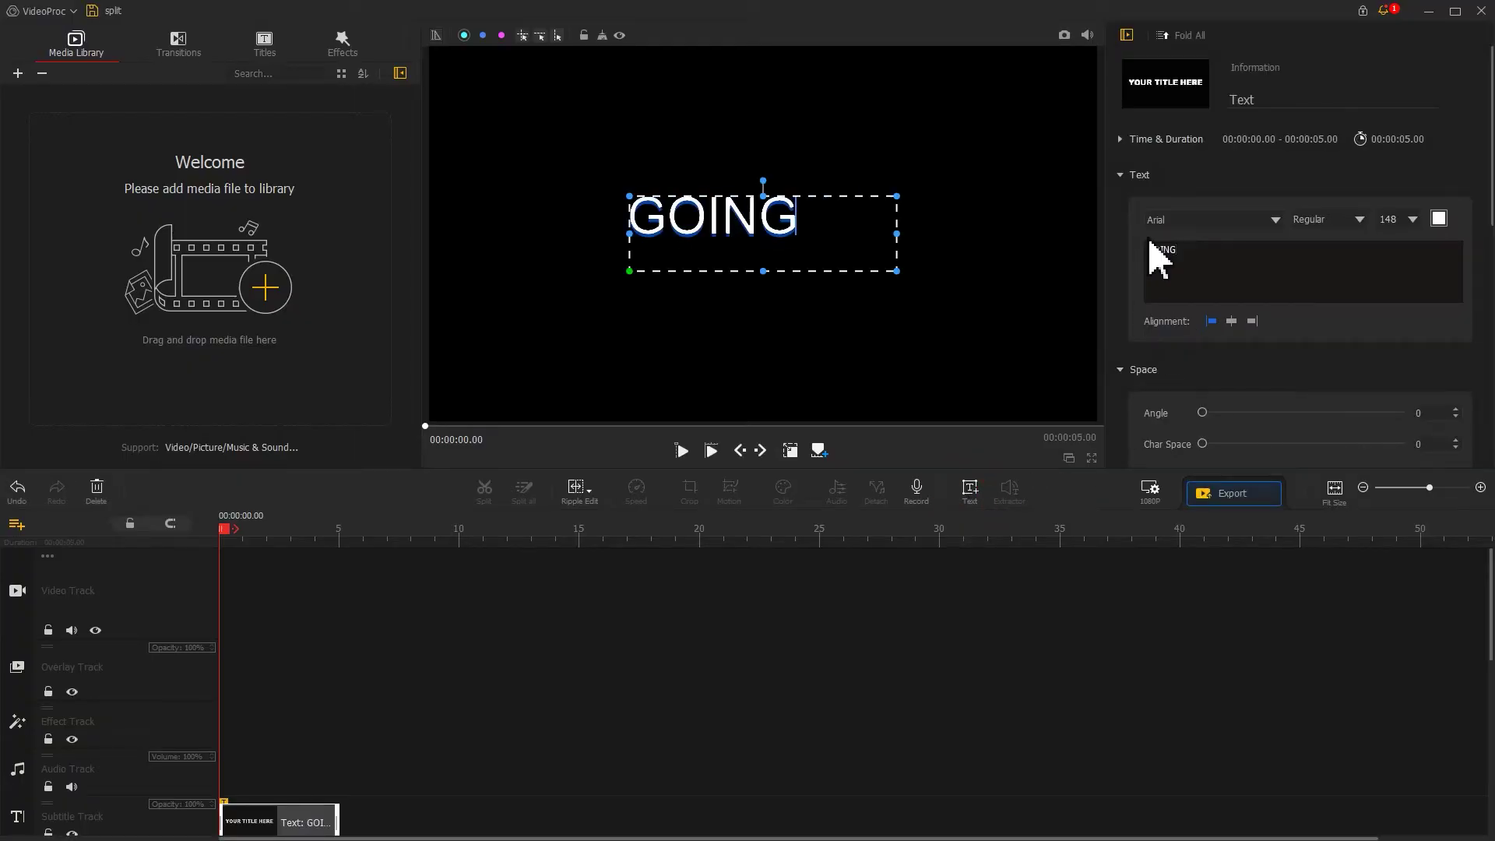
click(1187, 224)
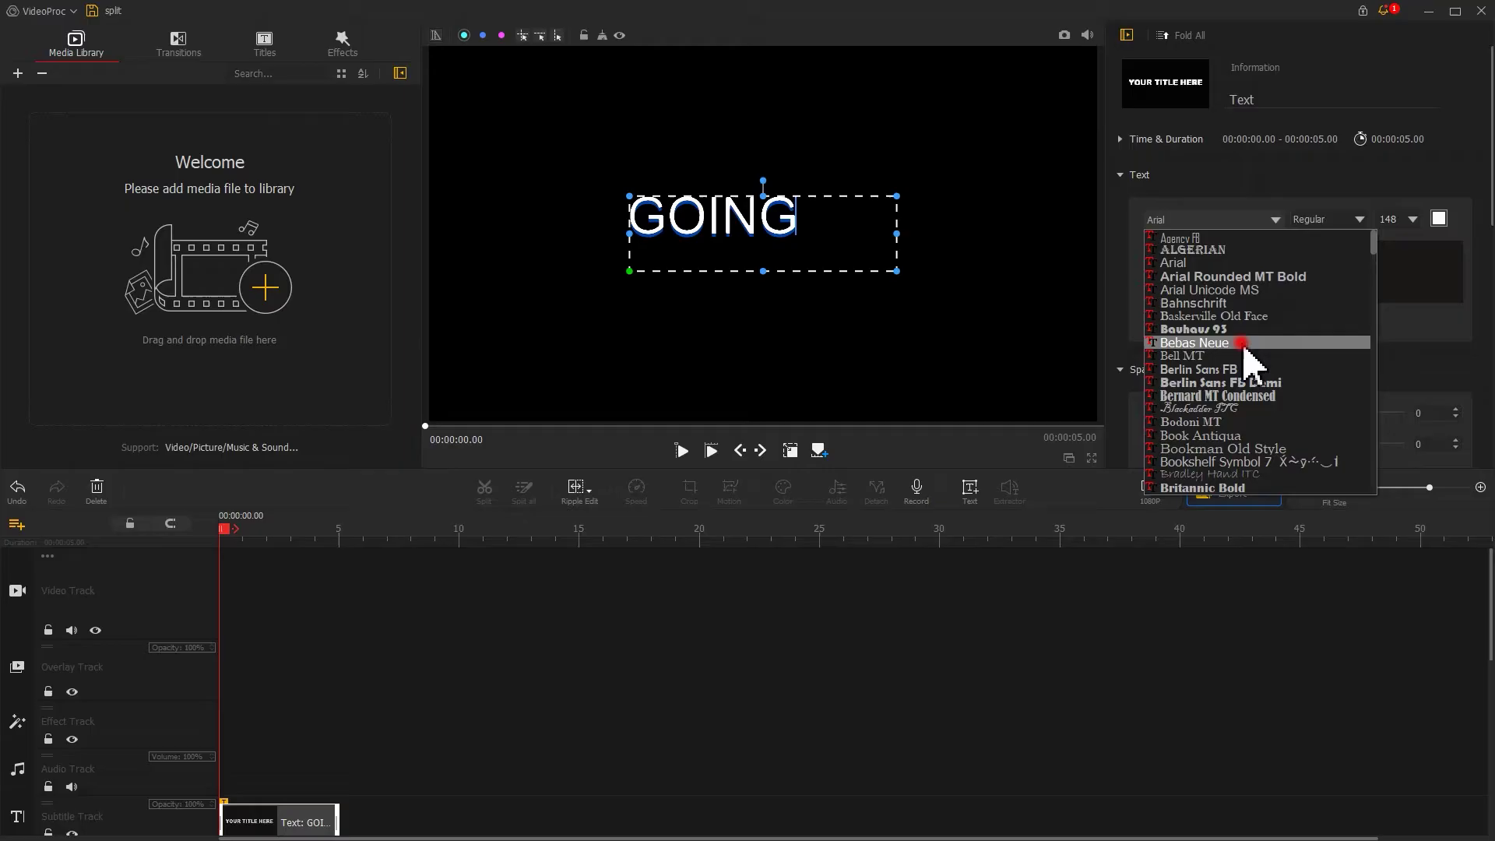
click(1204, 343)
click(1332, 219)
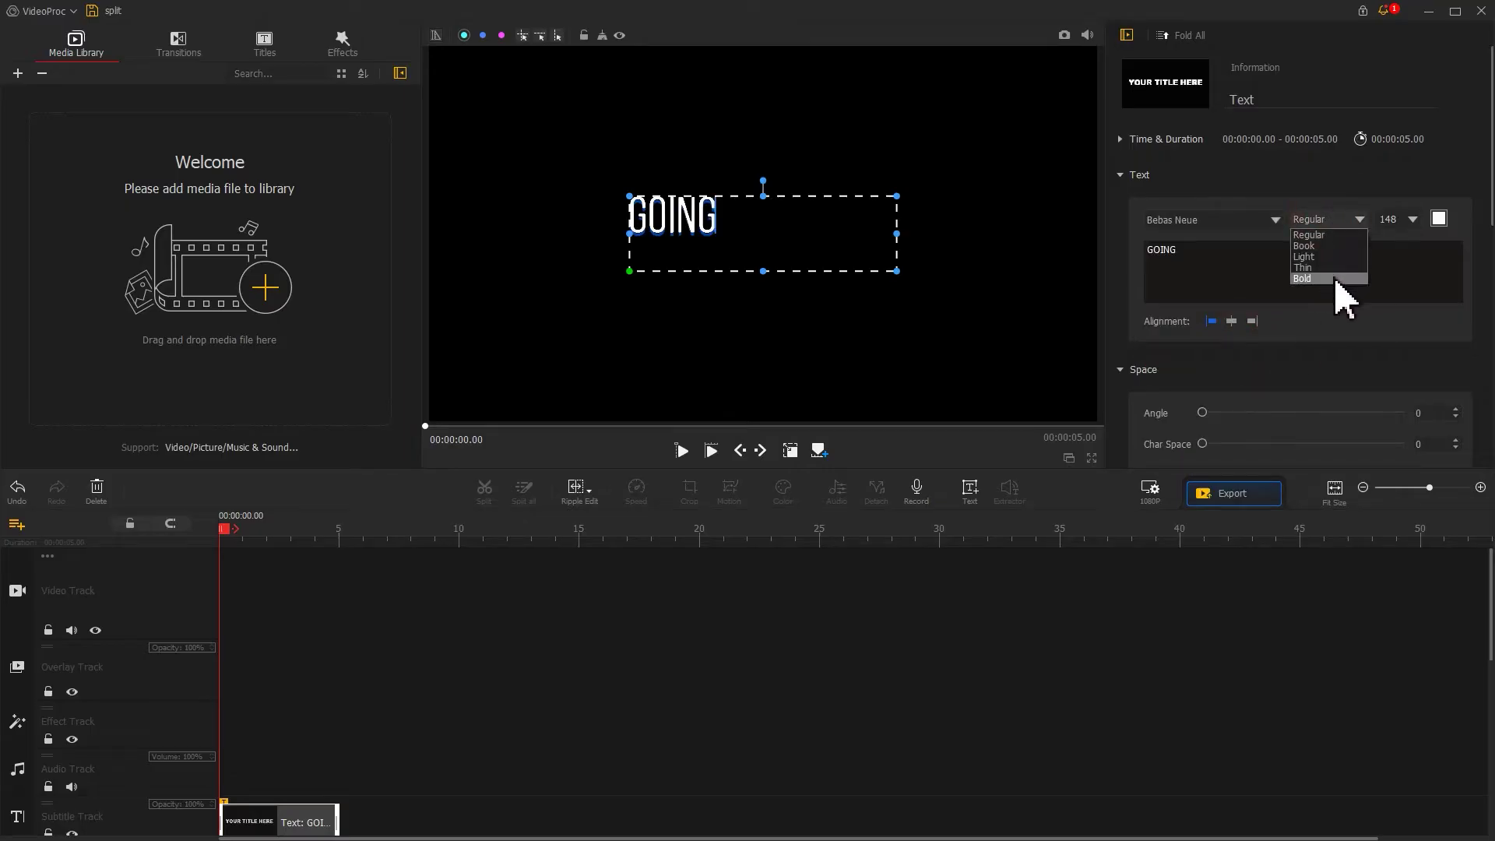
click(1345, 282)
text(200)
click(1439, 220)
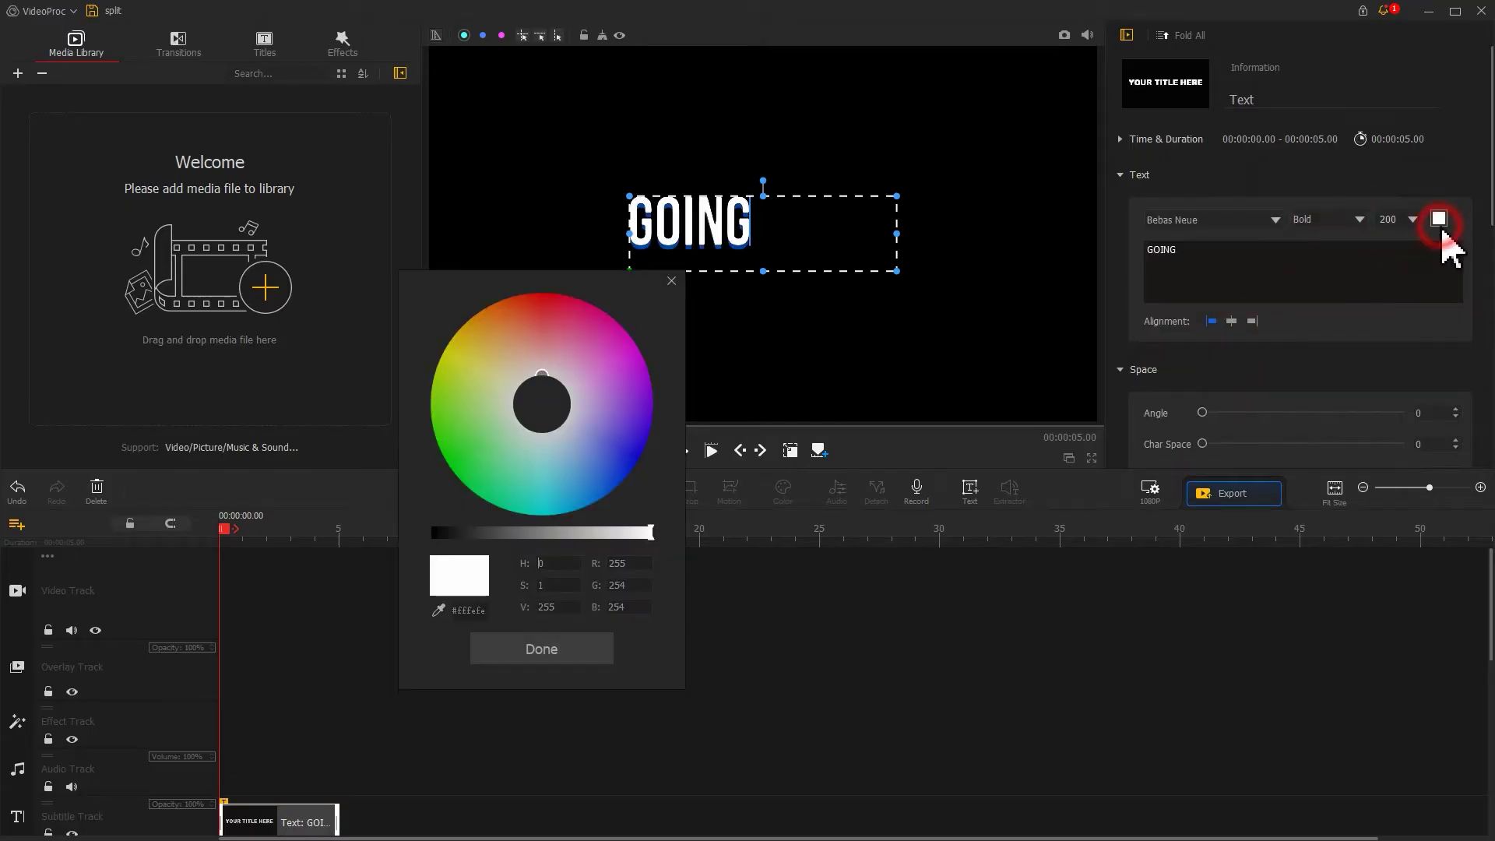
text(ffff00)
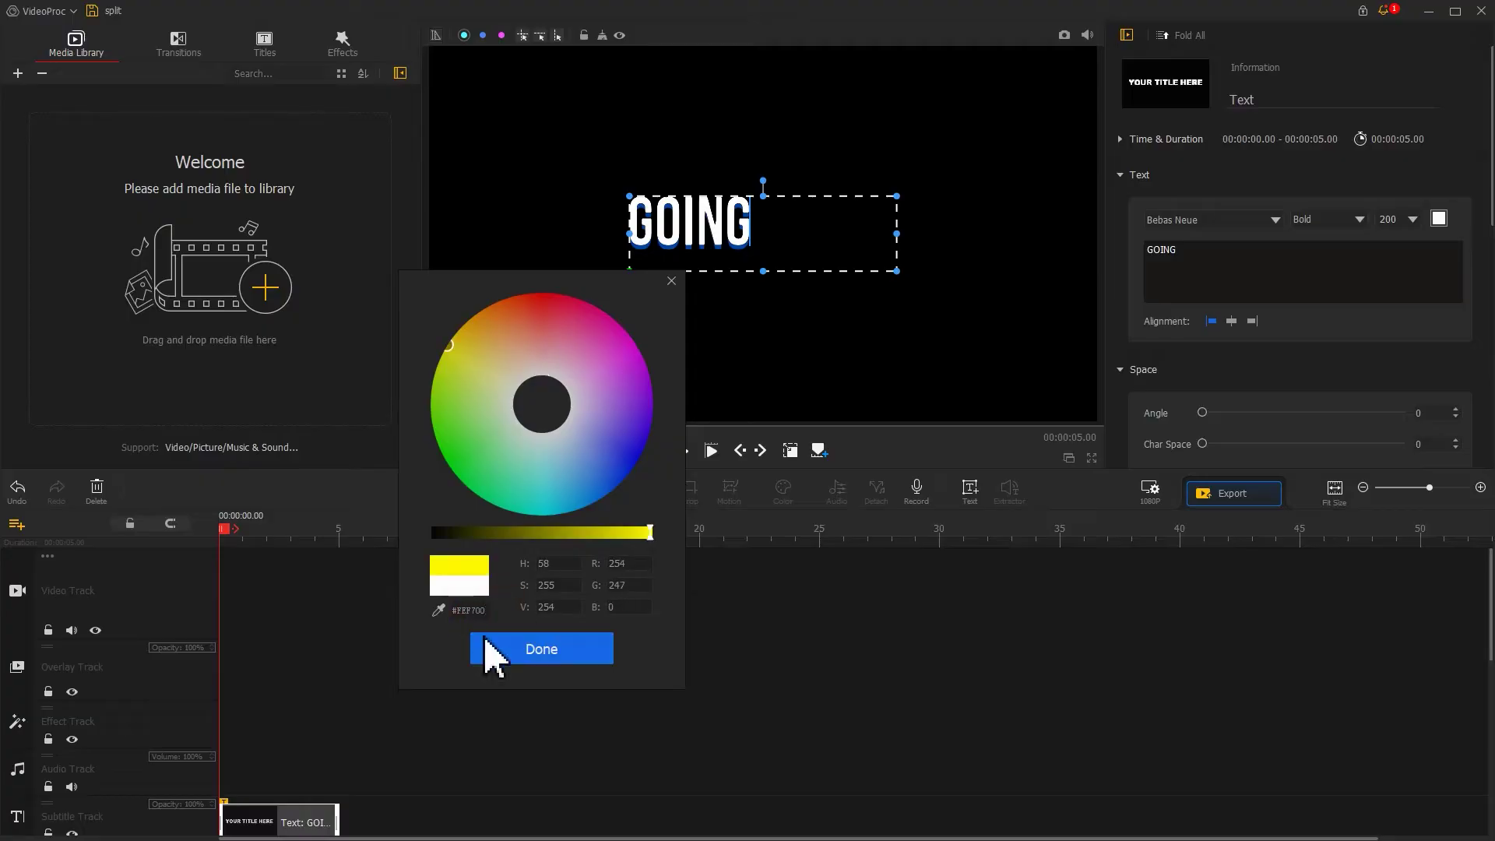
click(520, 647)
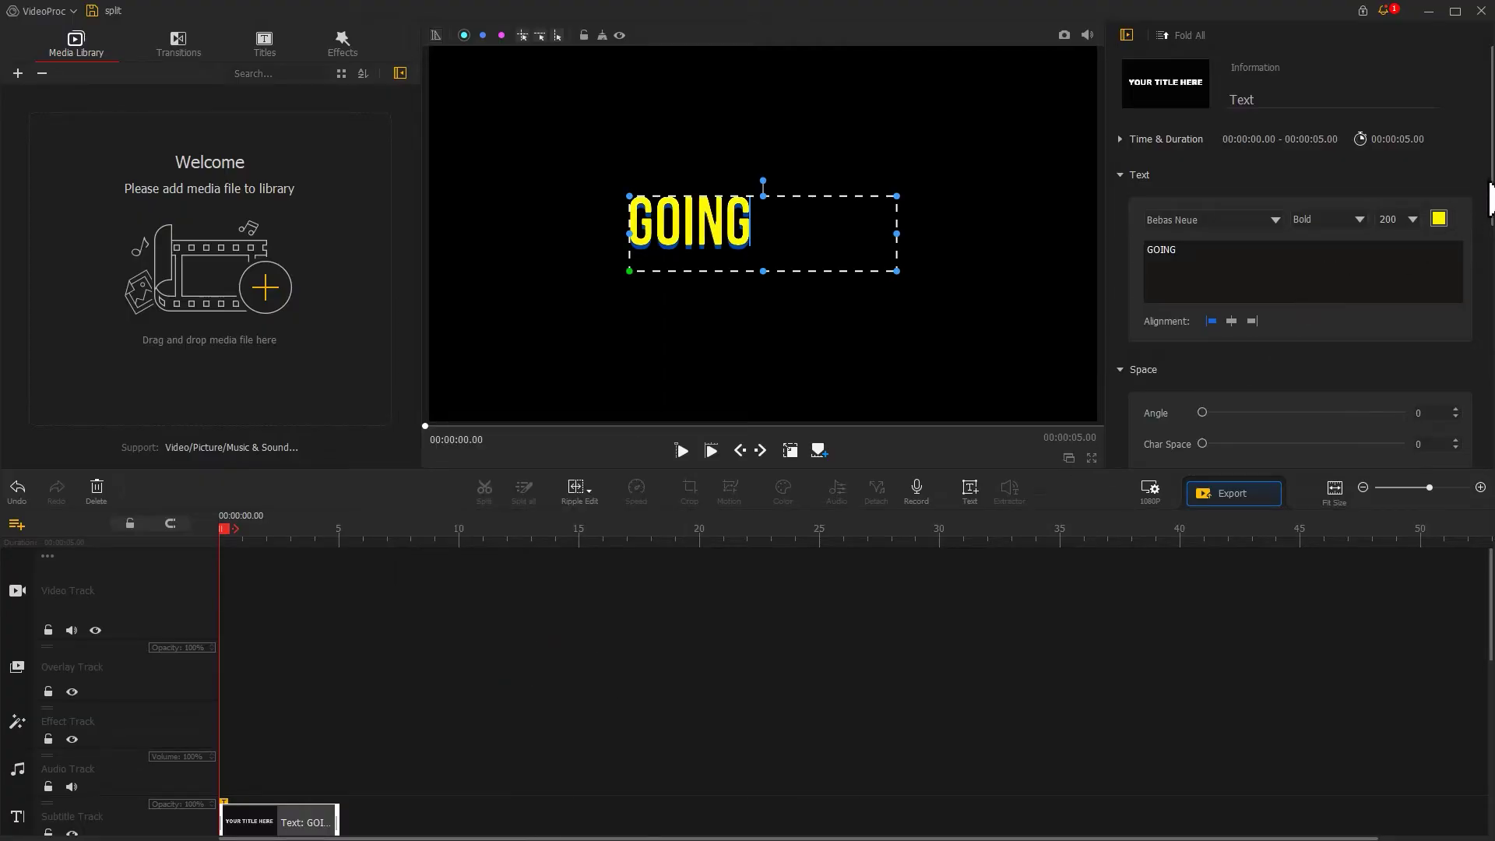
Set character spacing 12 and shadow offset 0, then snapshot the GOING frame as split
drag(1489, 179, 1485, 234)
drag(1202, 351, 1229, 352)
drag(1491, 250, 1328, 418)
click(1233, 282)
drag(1234, 282, 1162, 284)
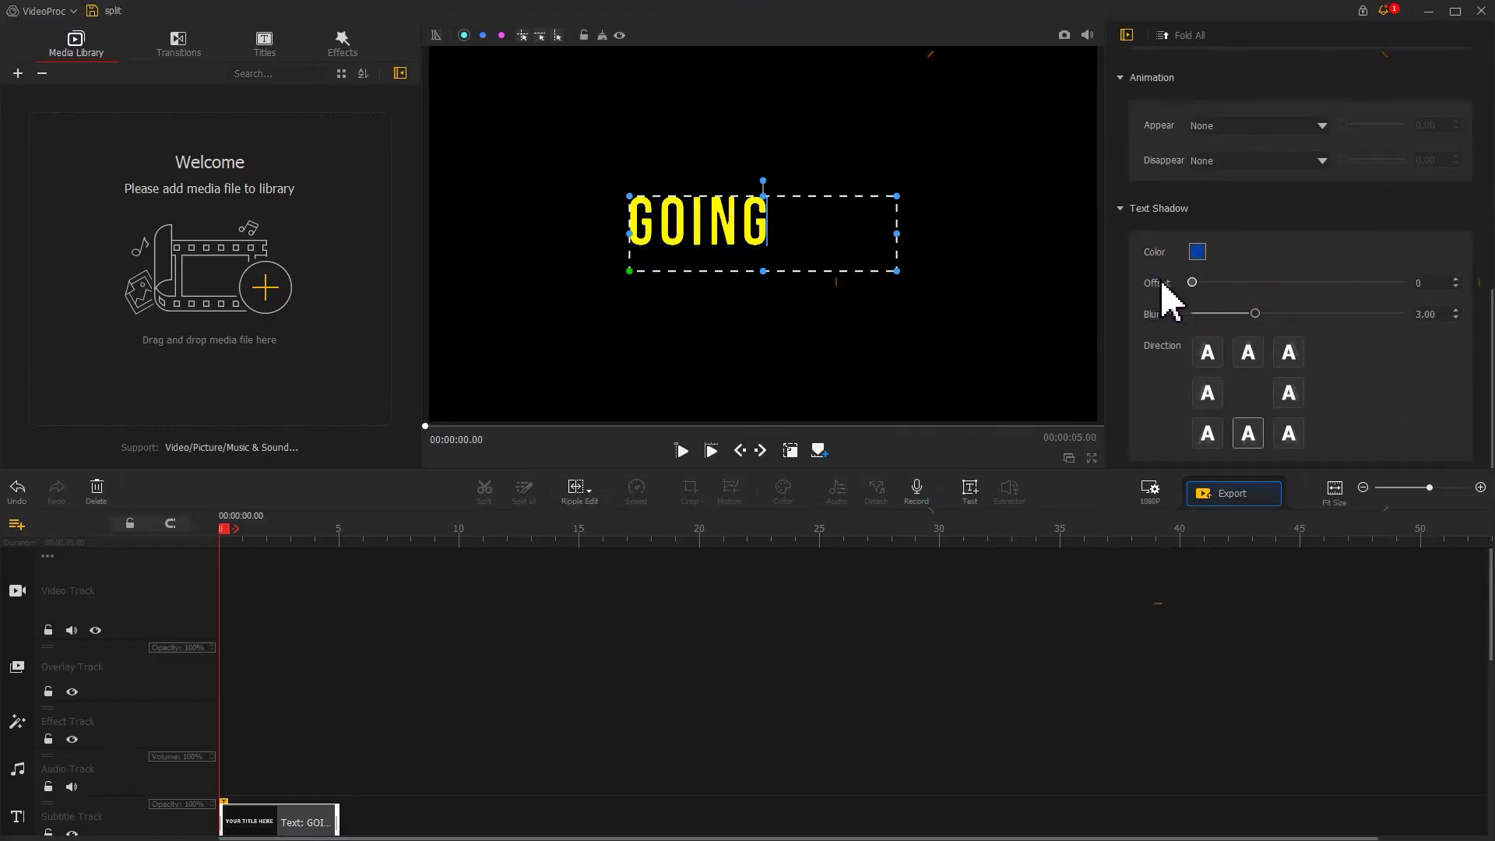
click(791, 468)
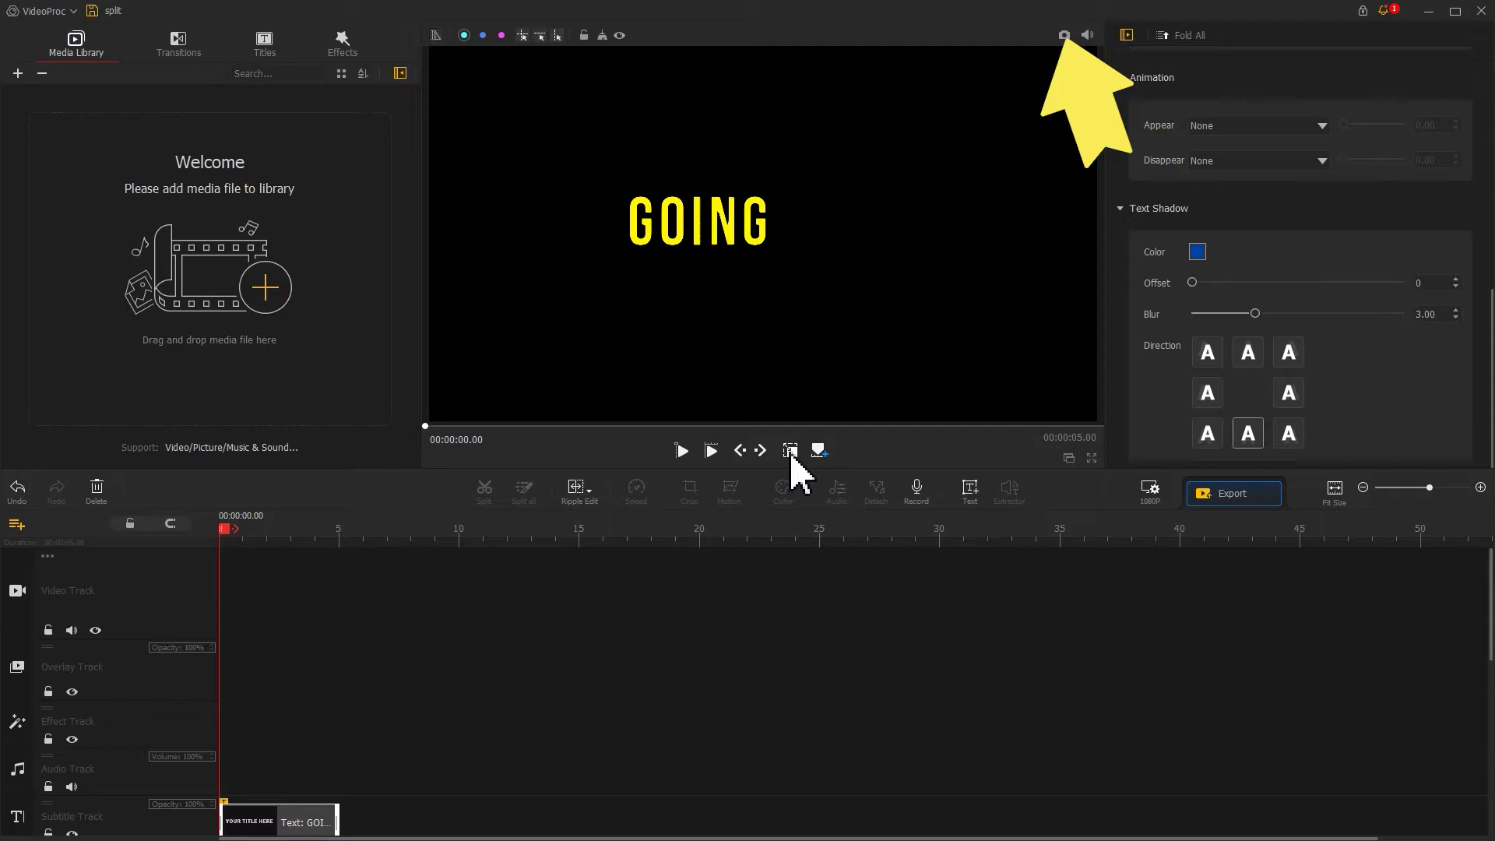
click(1064, 36)
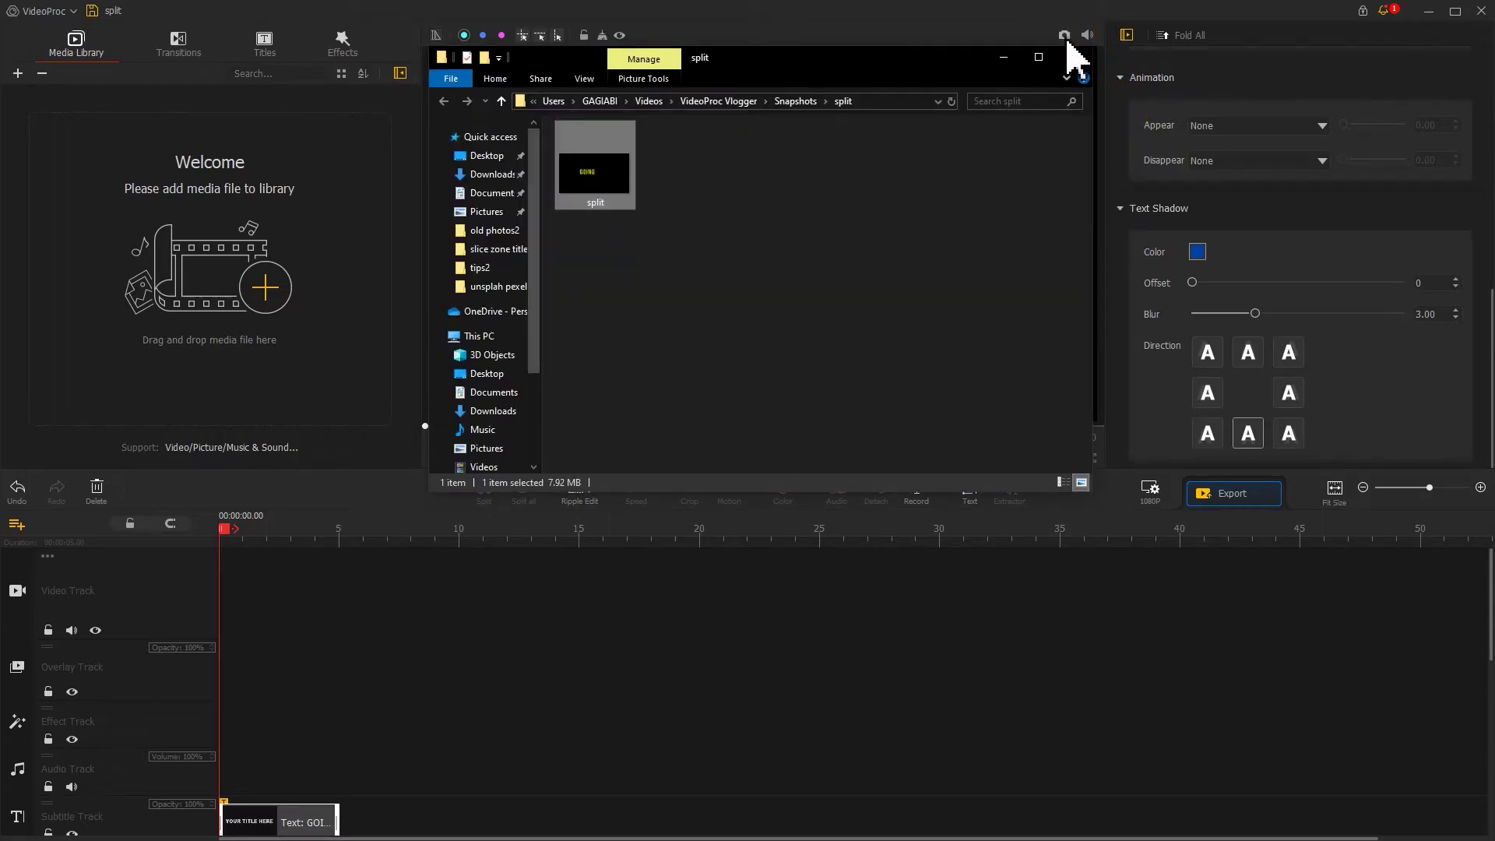
click(1024, 35)
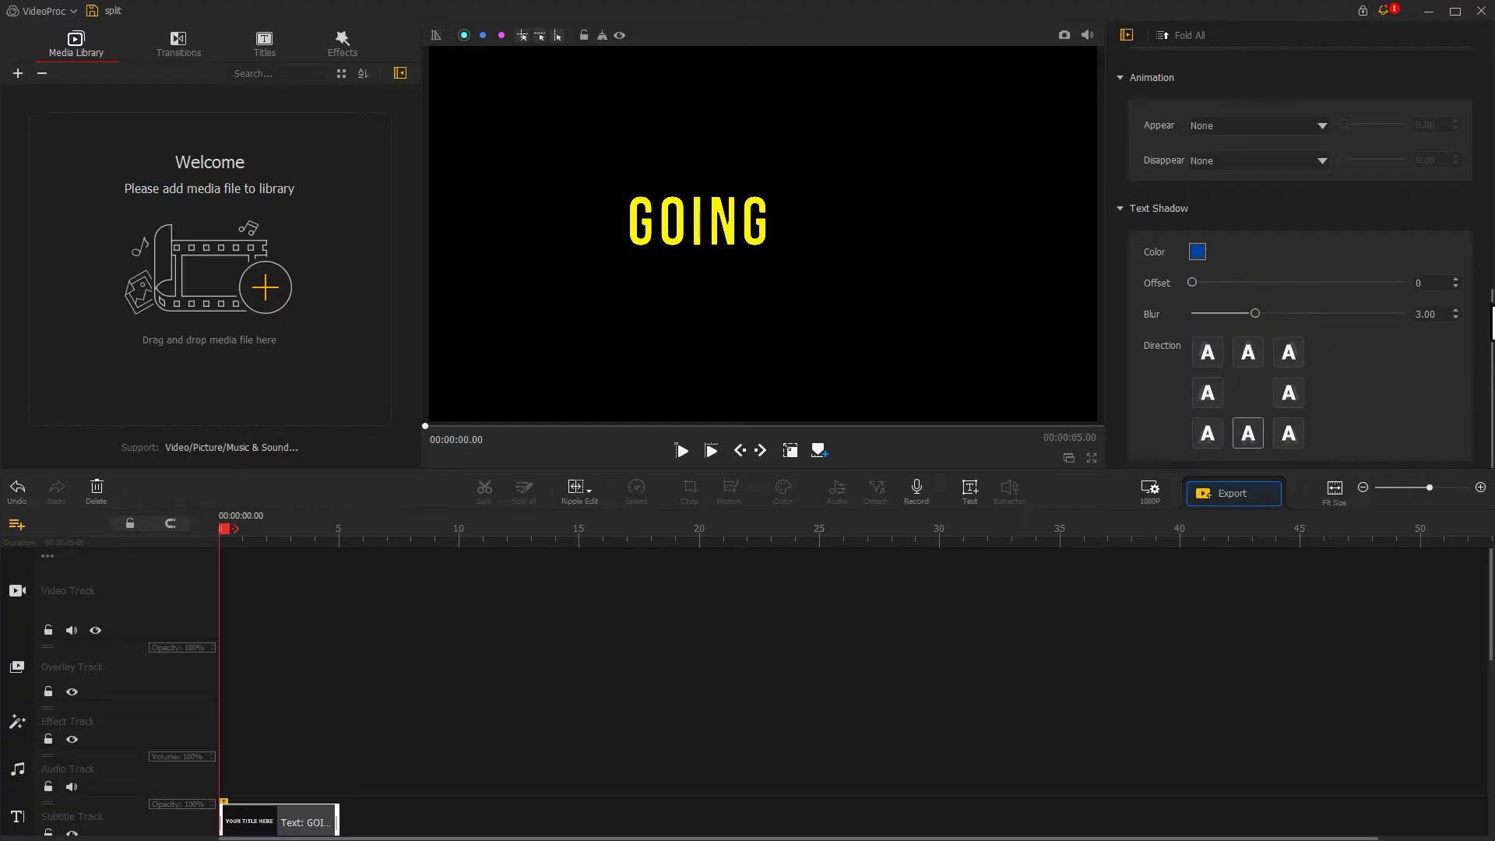
Change the title to DOWN, shift it slightly right, and snapshot it as split_0
scroll(1484, 304, up, 10)
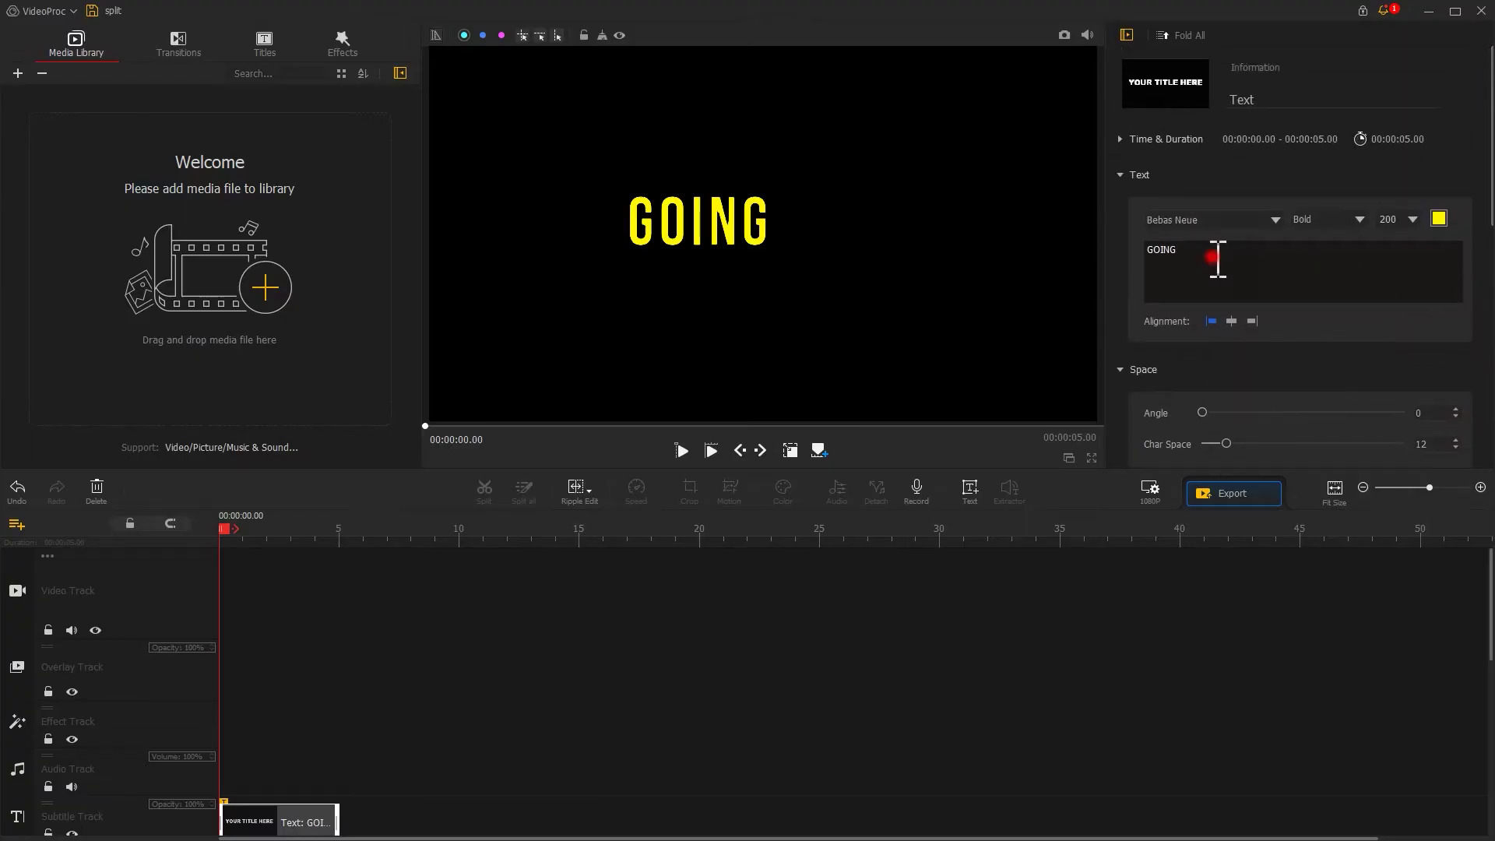
drag(1217, 259, 1142, 267)
text(DOWN)
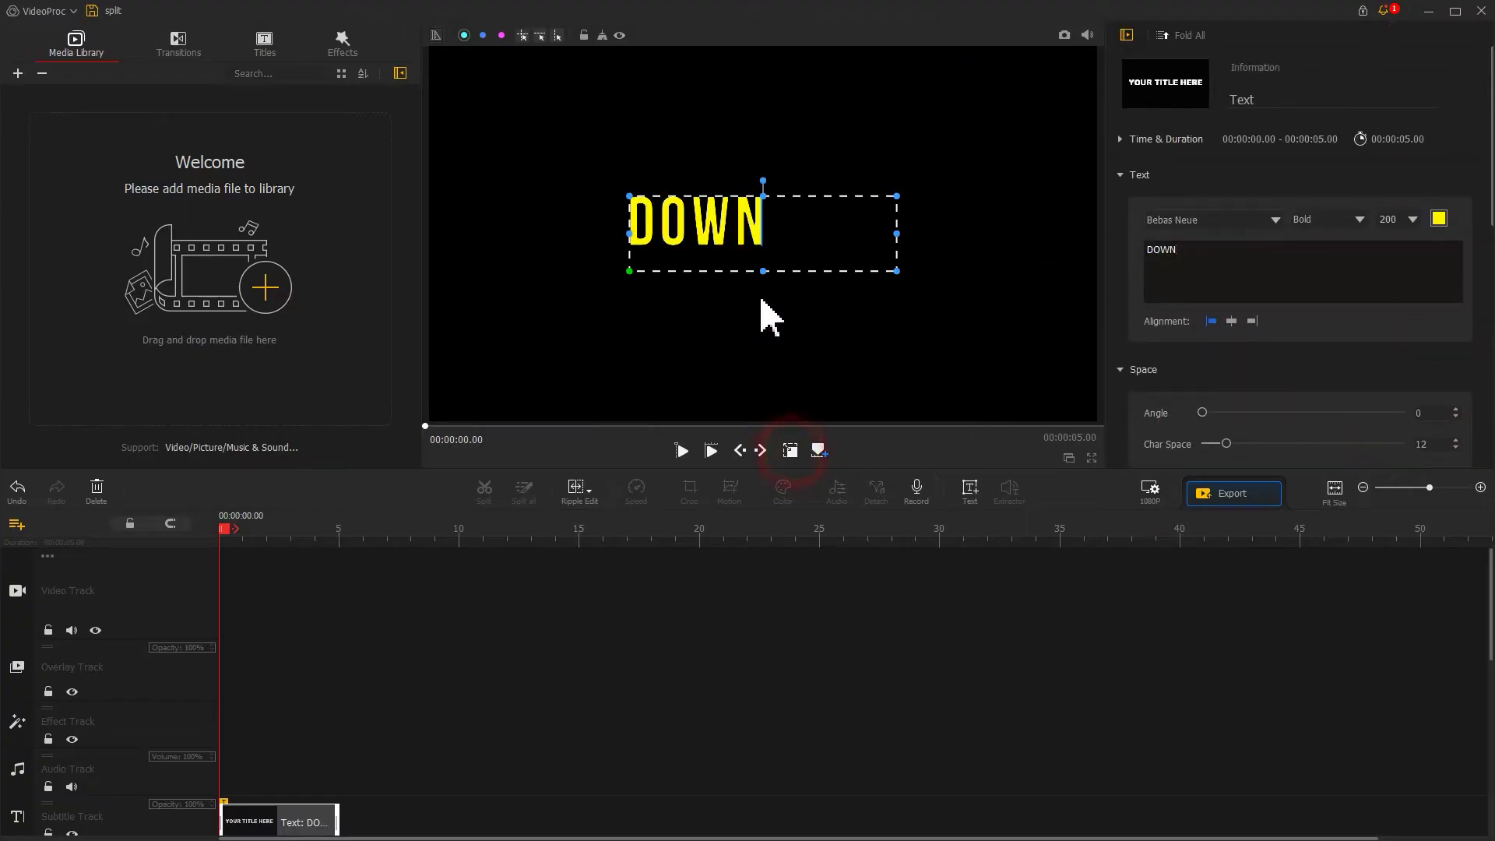
drag(758, 236, 806, 240)
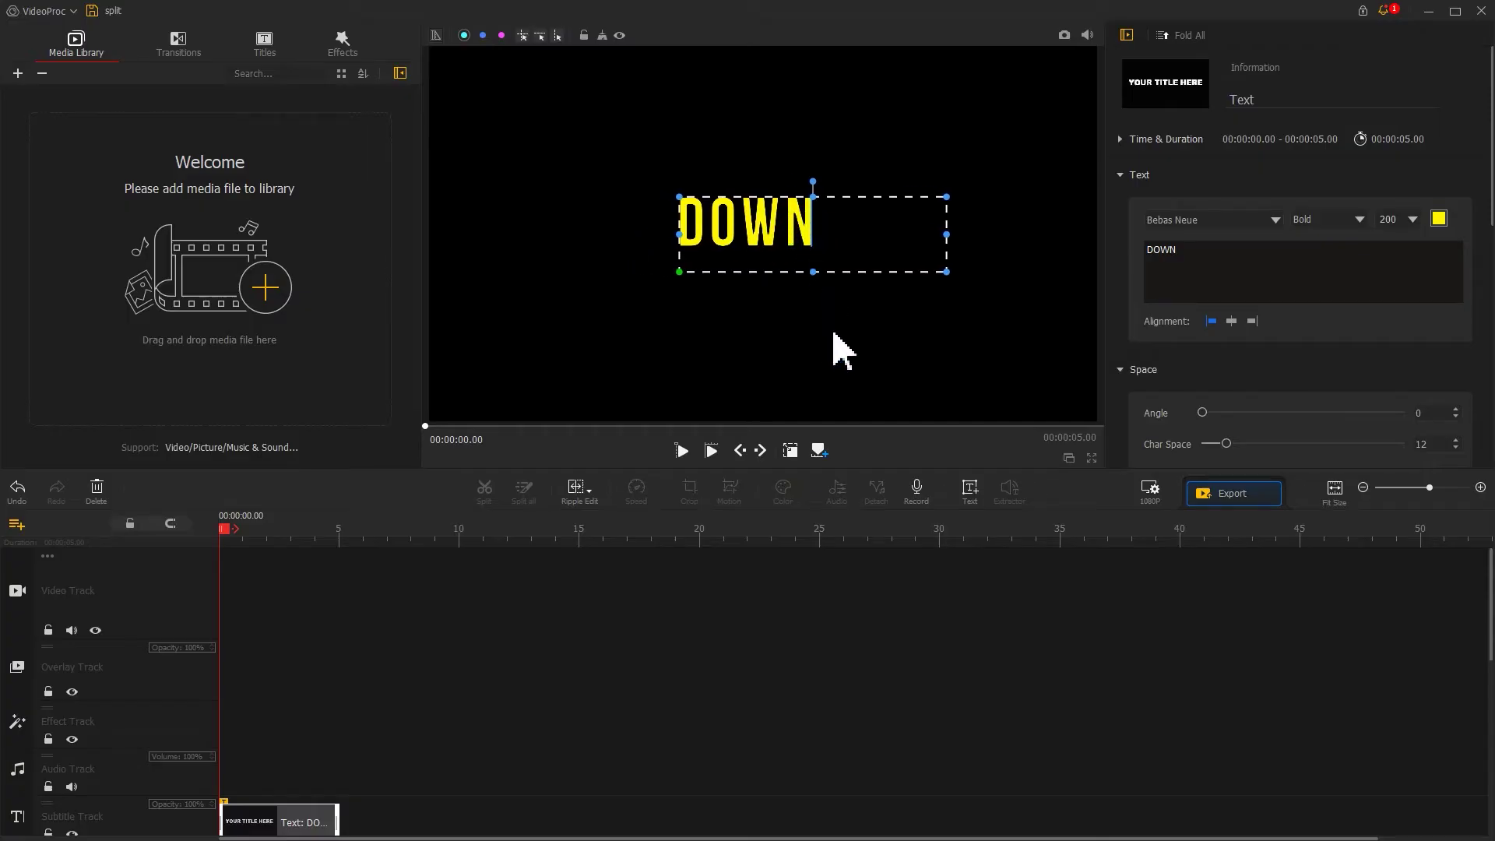
click(1065, 39)
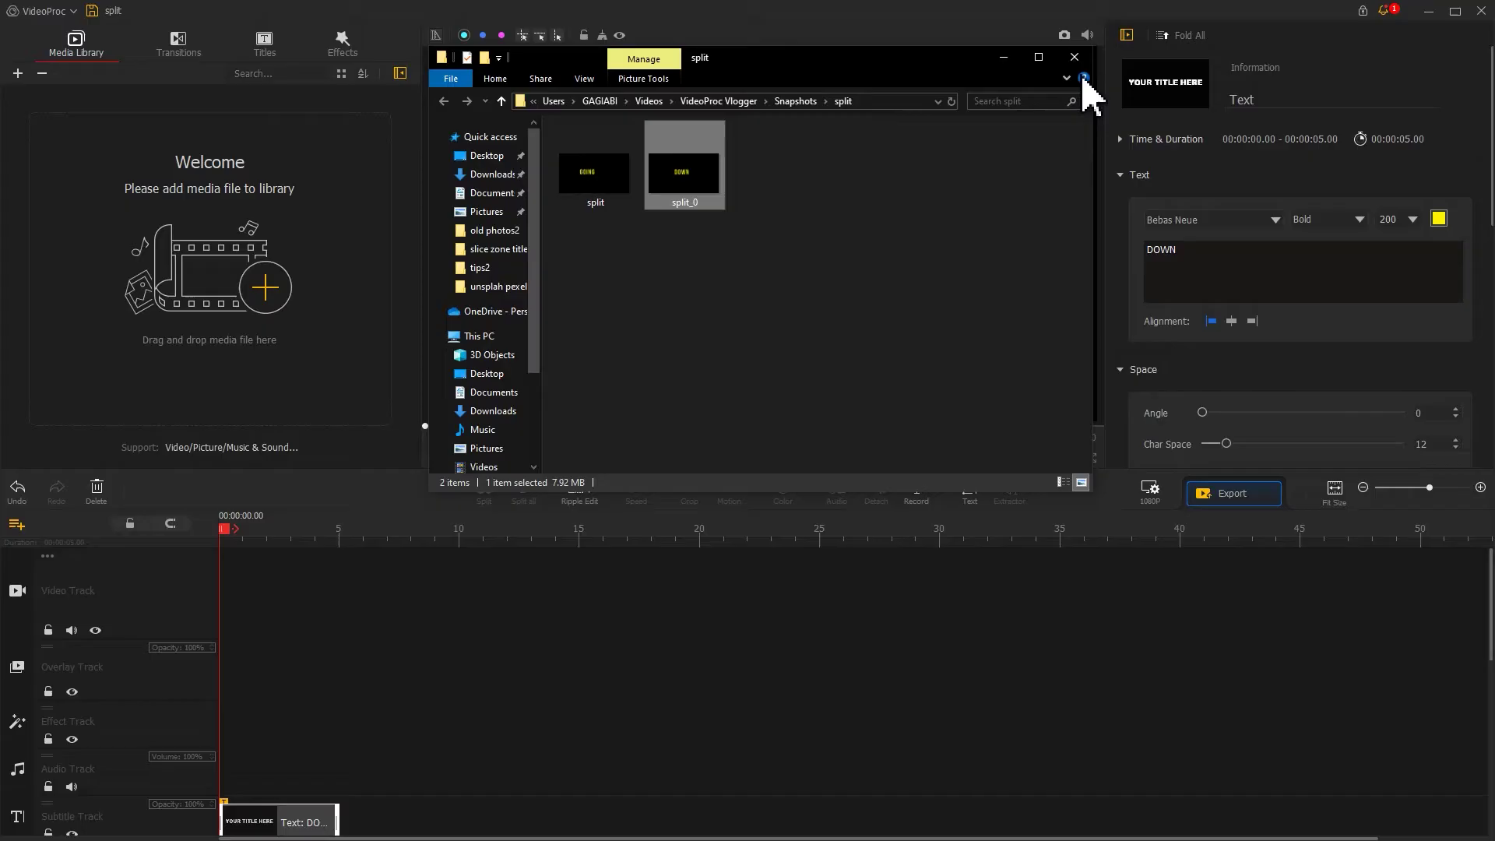
Paste three-line LIFE IS BRIGHT text, enlarge and move it upper-left, and snapshot it as split_1
drag(1205, 250, 1153, 251)
text(LIFE IS BRIGHT)
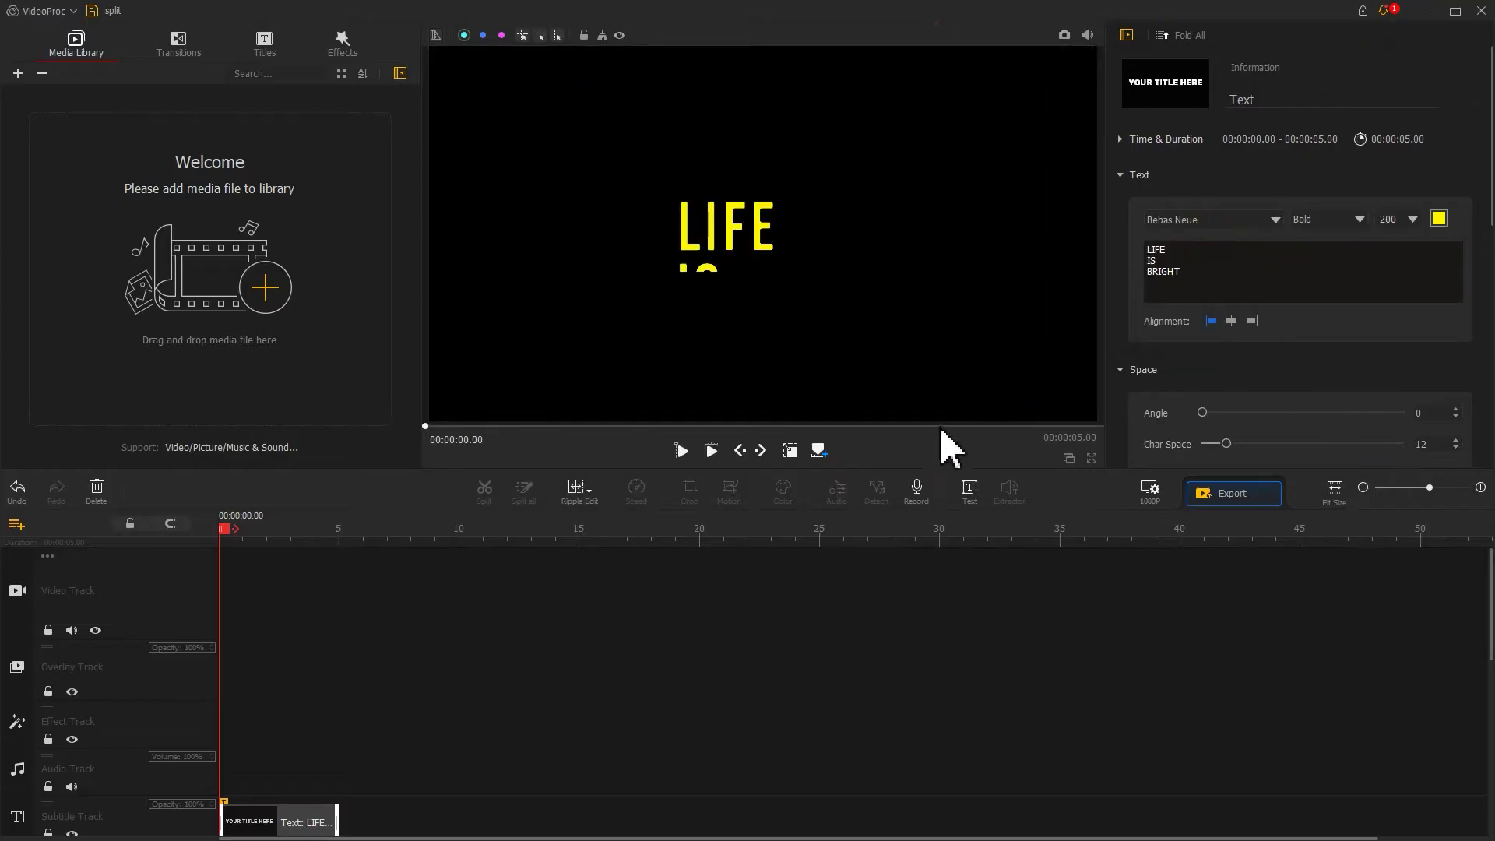
drag(809, 273, 803, 386)
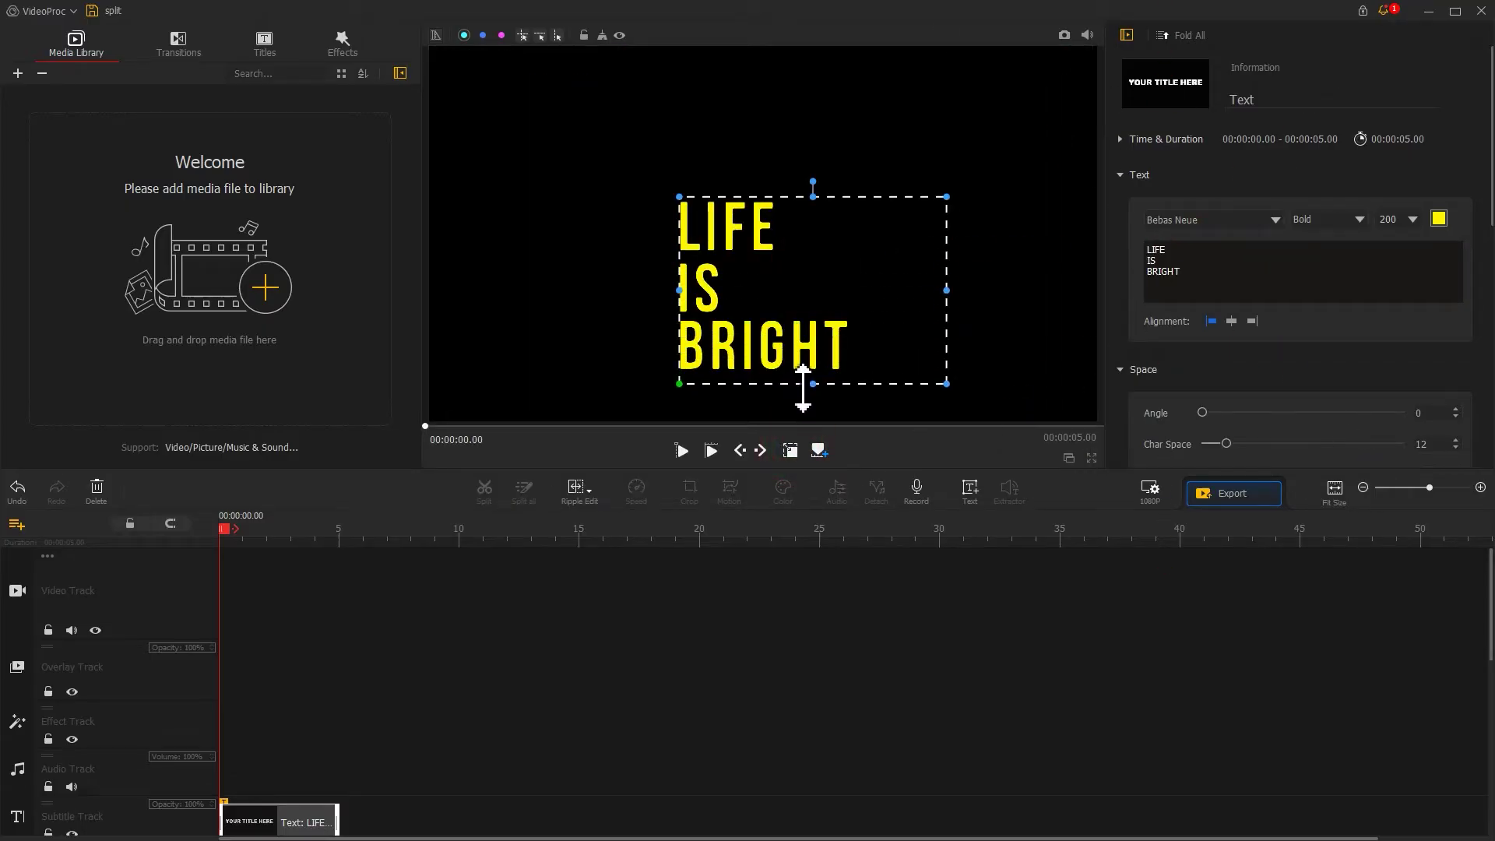
drag(806, 275, 556, 205)
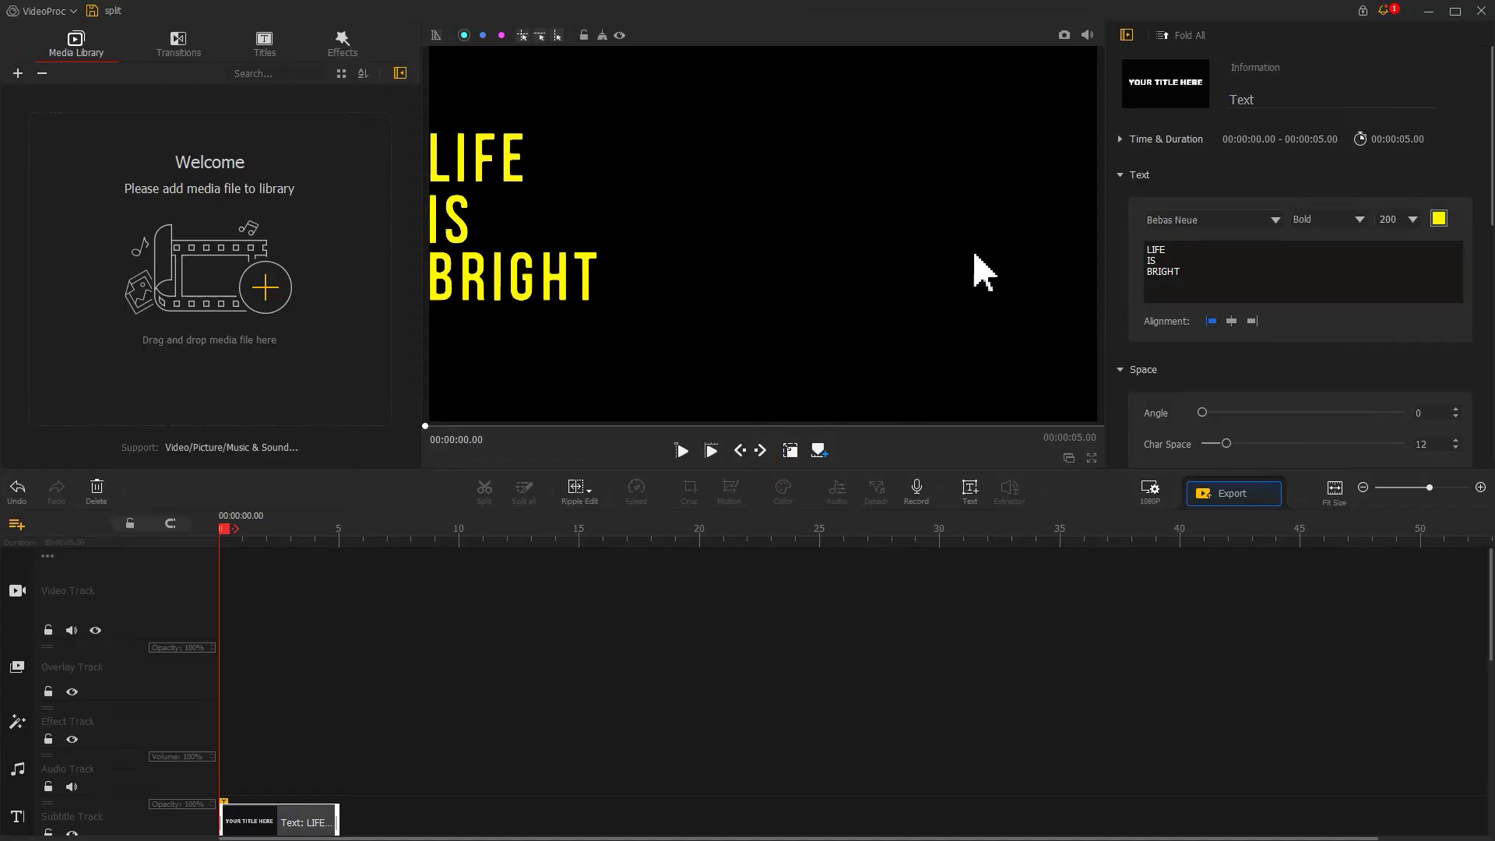
click(1064, 35)
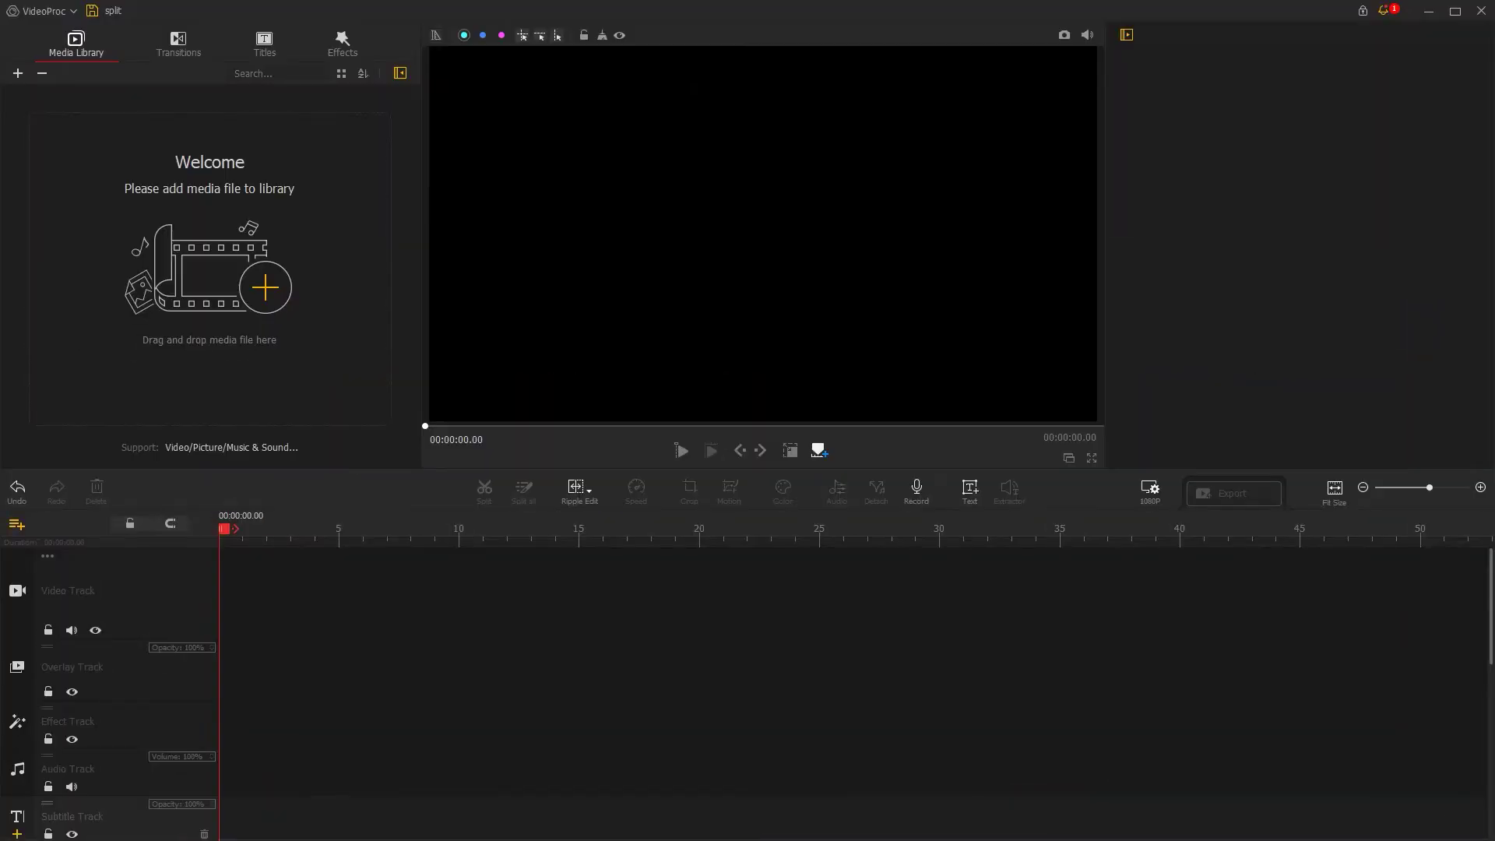
Import the video, title picture and music, and add three overlay tracks
drag(234, 647, 226, 321)
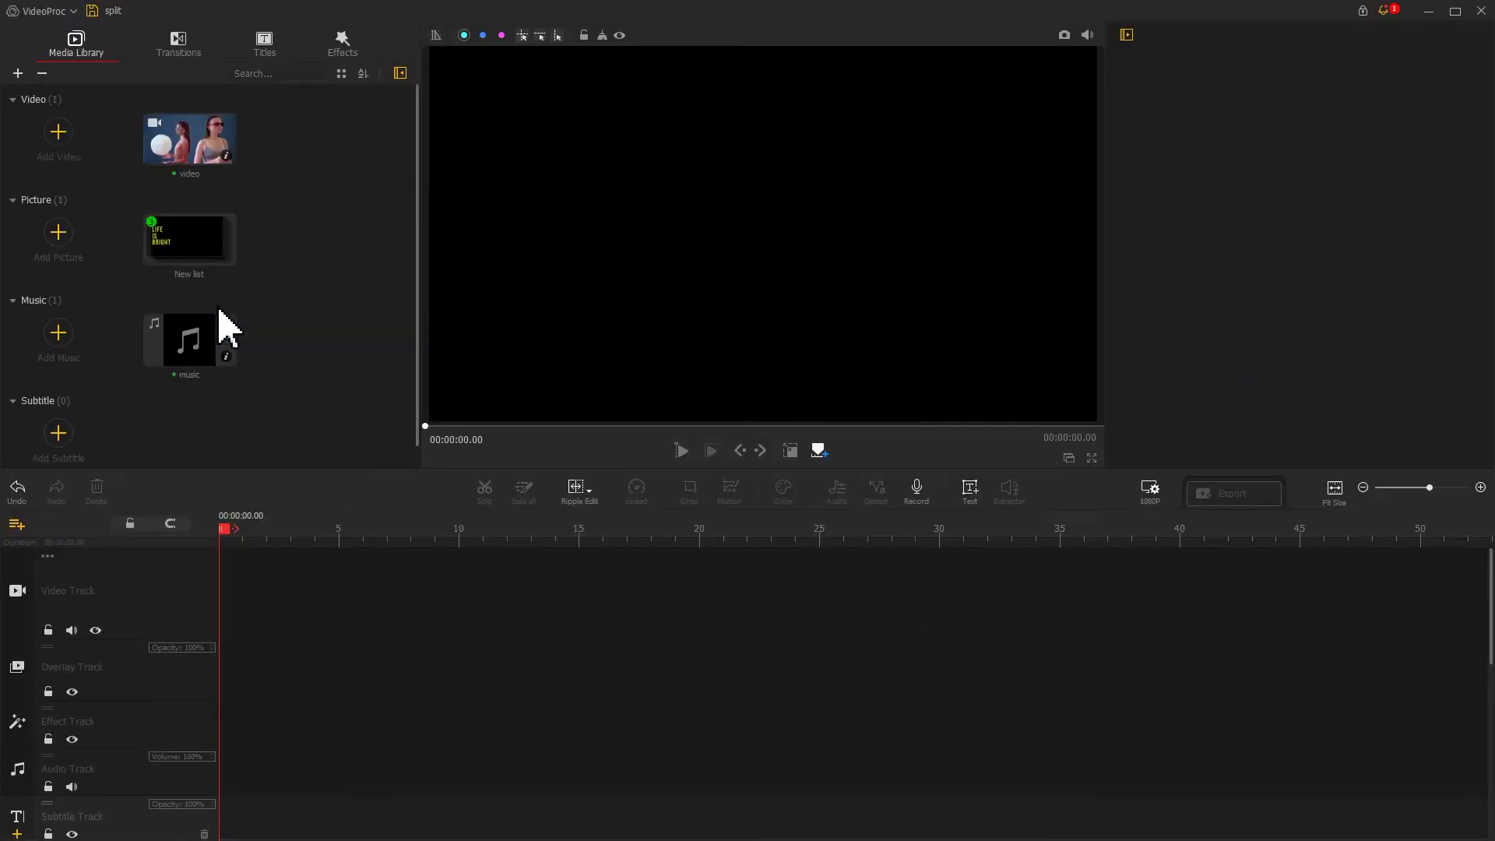
click(16, 524)
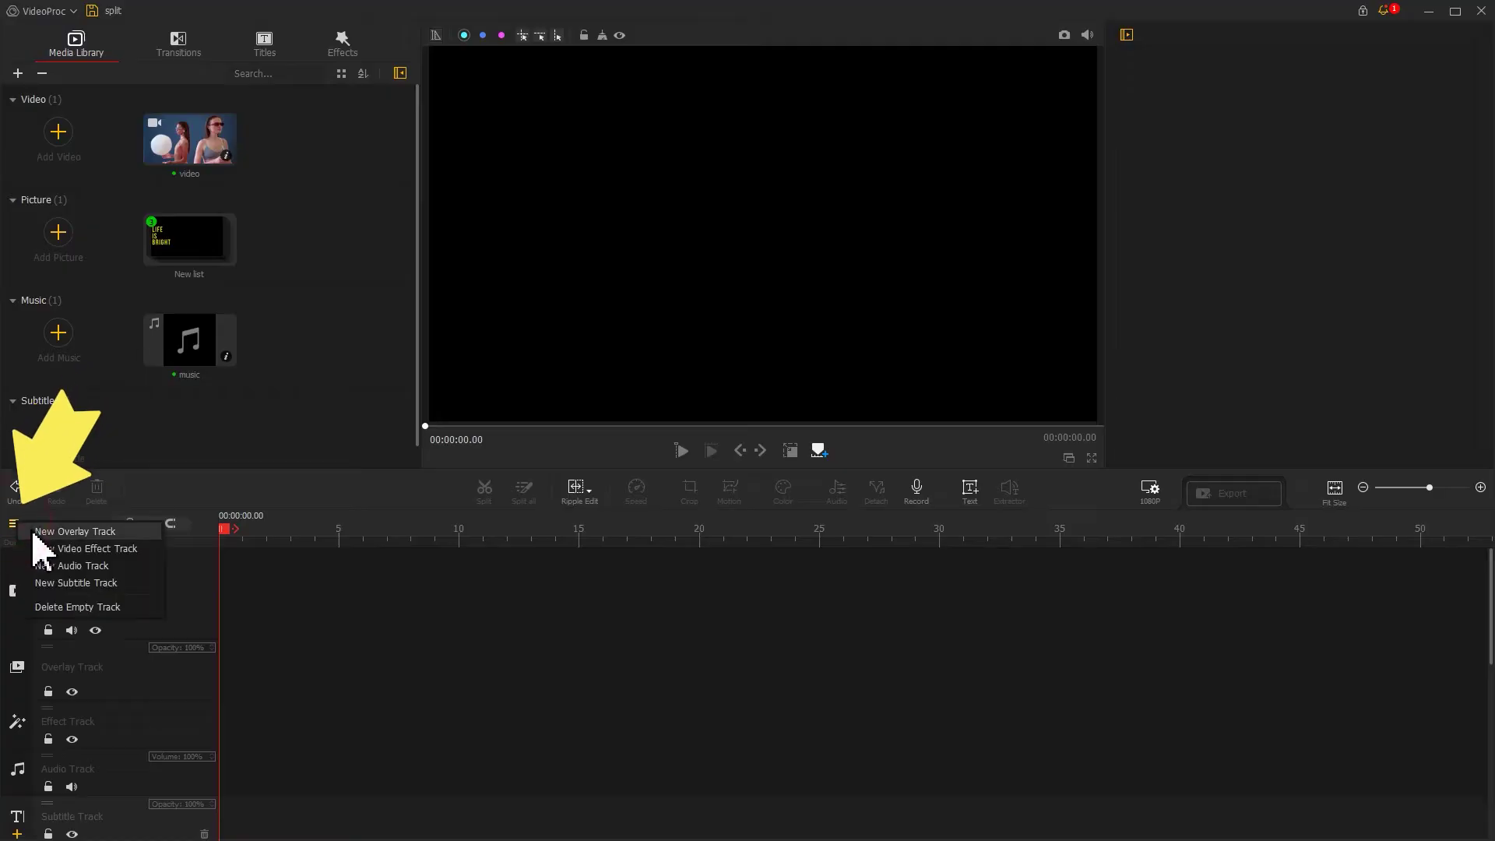
click(35, 529)
click(24, 527)
click(39, 532)
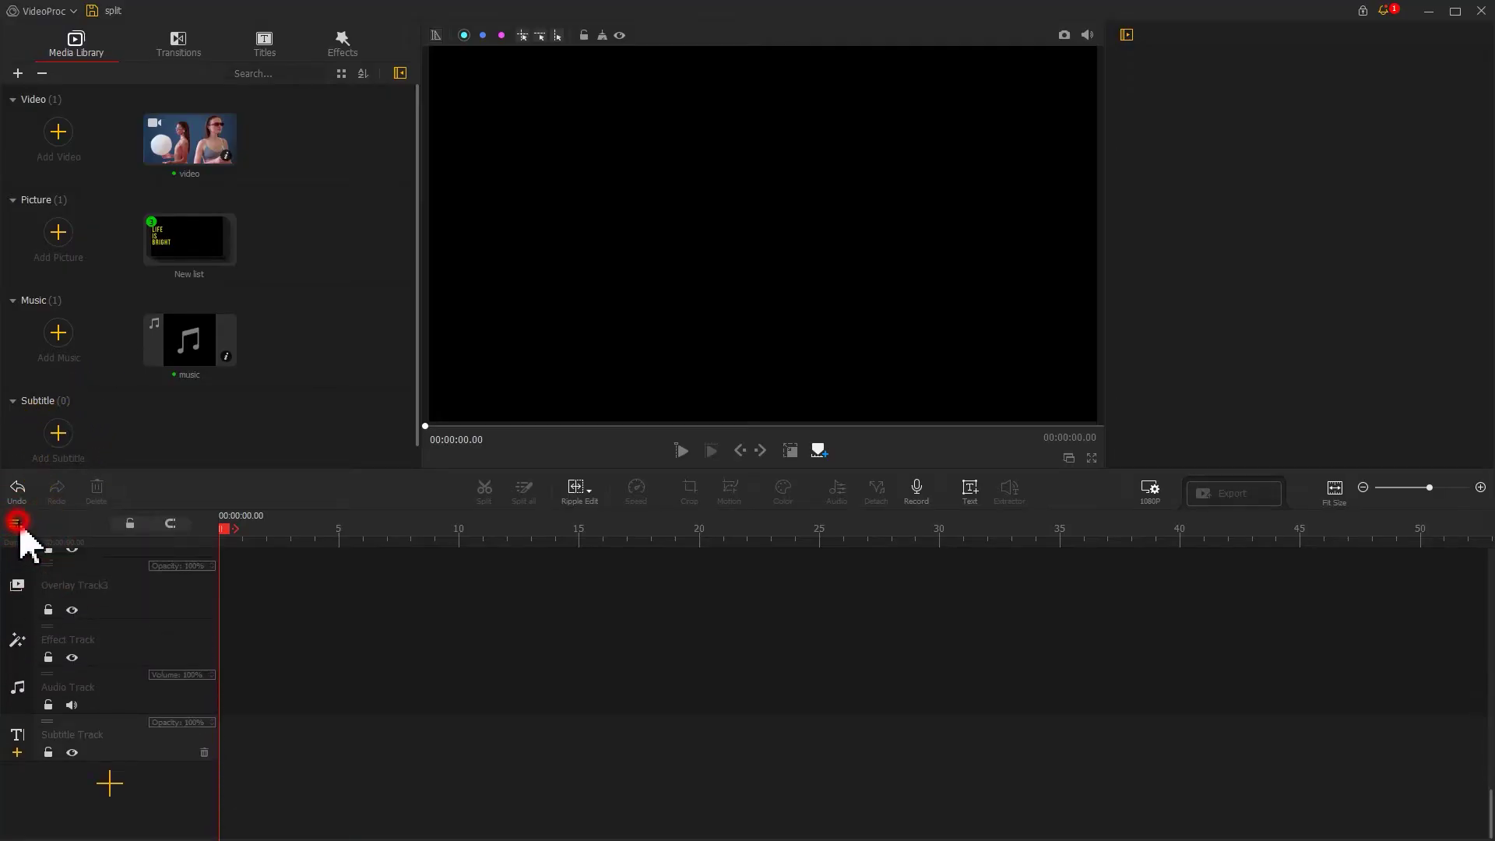
click(20, 524)
click(45, 534)
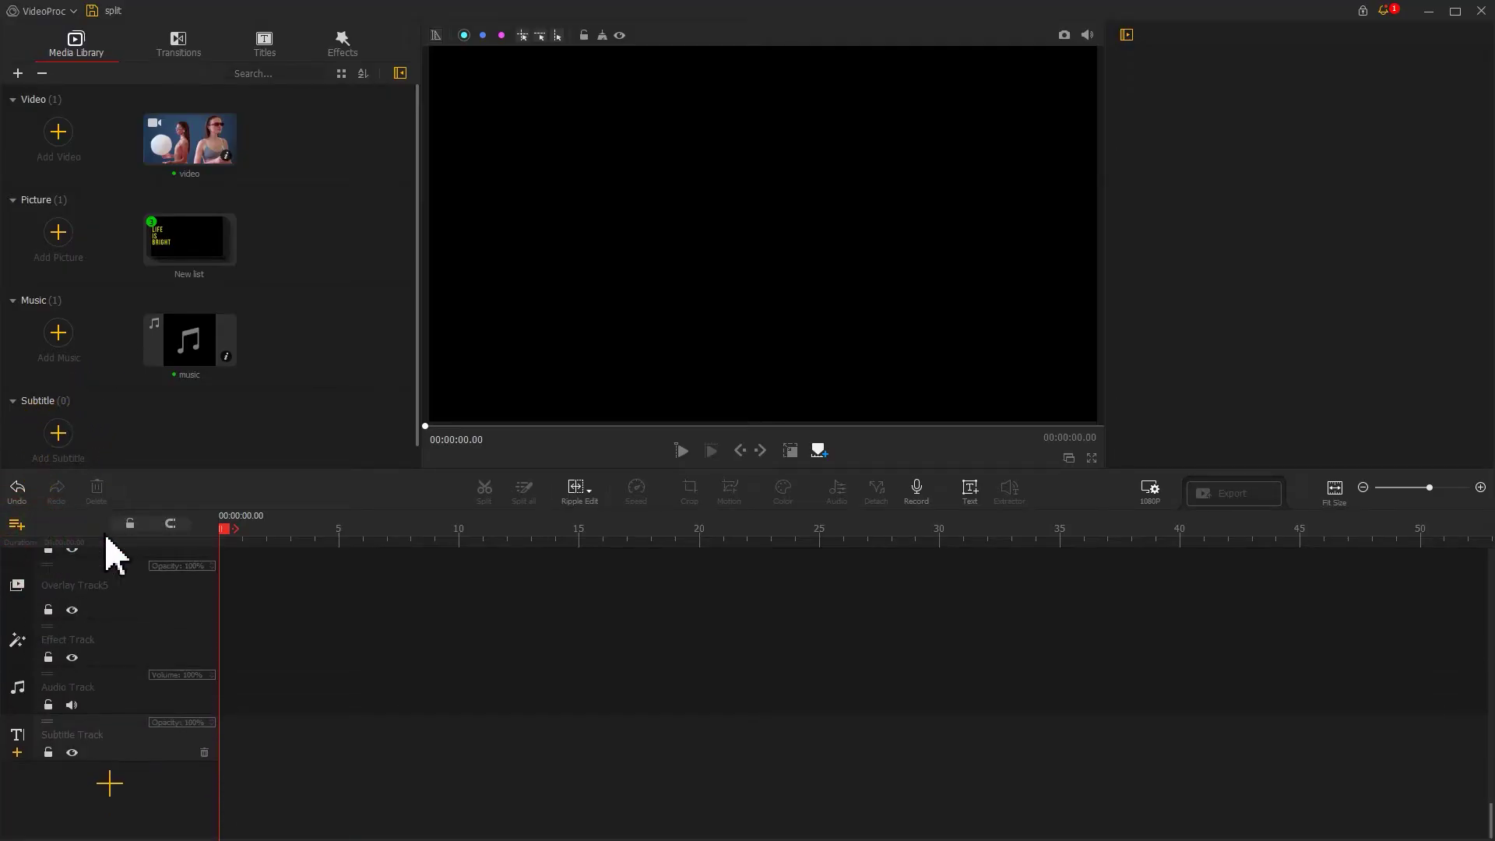
Place the video on the Video Track and trim it at 00:00:10.20, deleting the remainder
scroll(394, 628, up, 2)
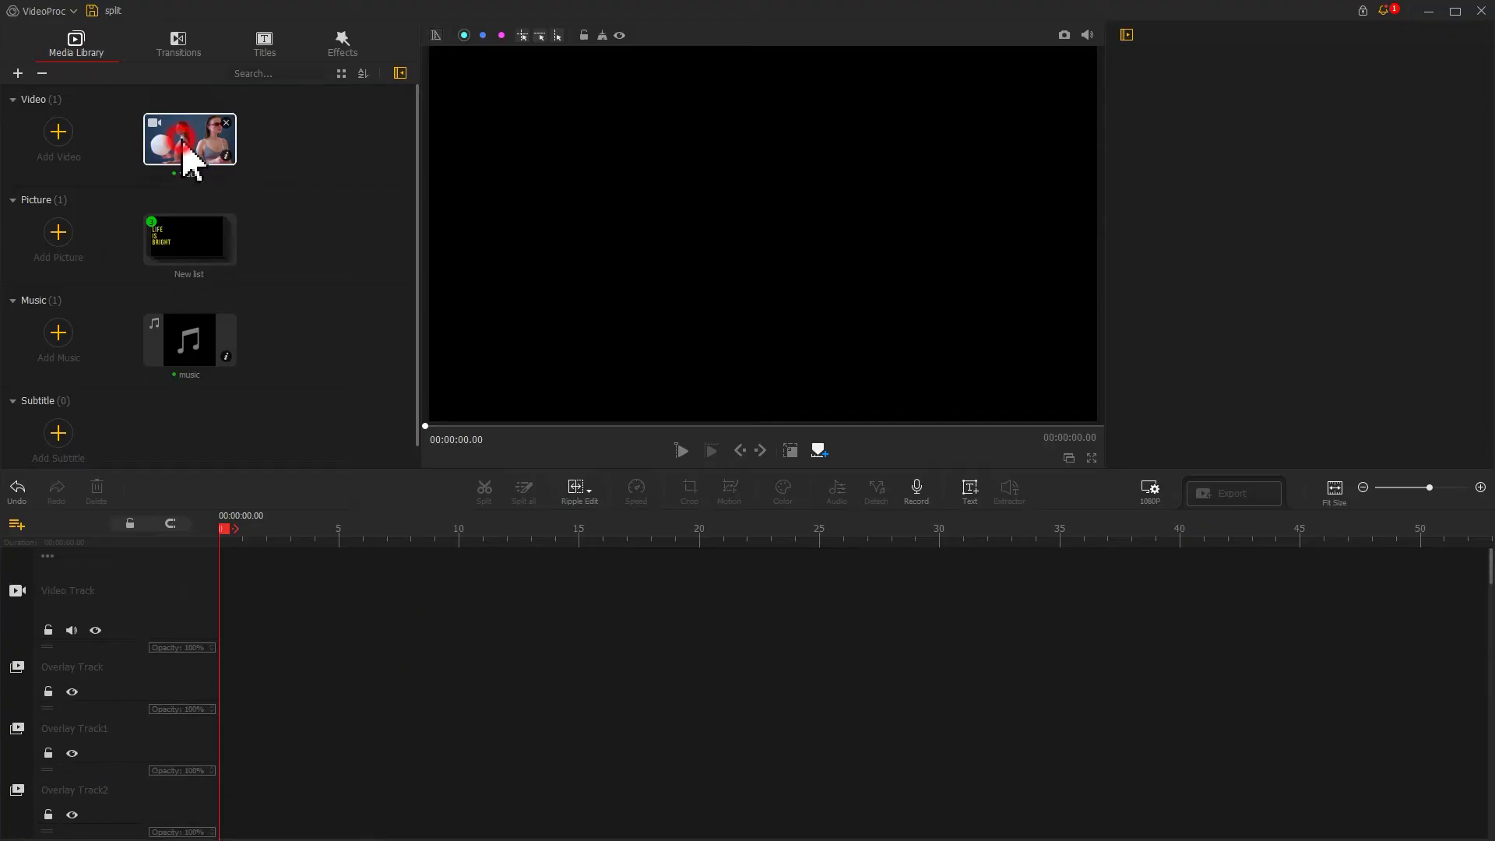
drag(184, 142, 254, 608)
click(464, 533)
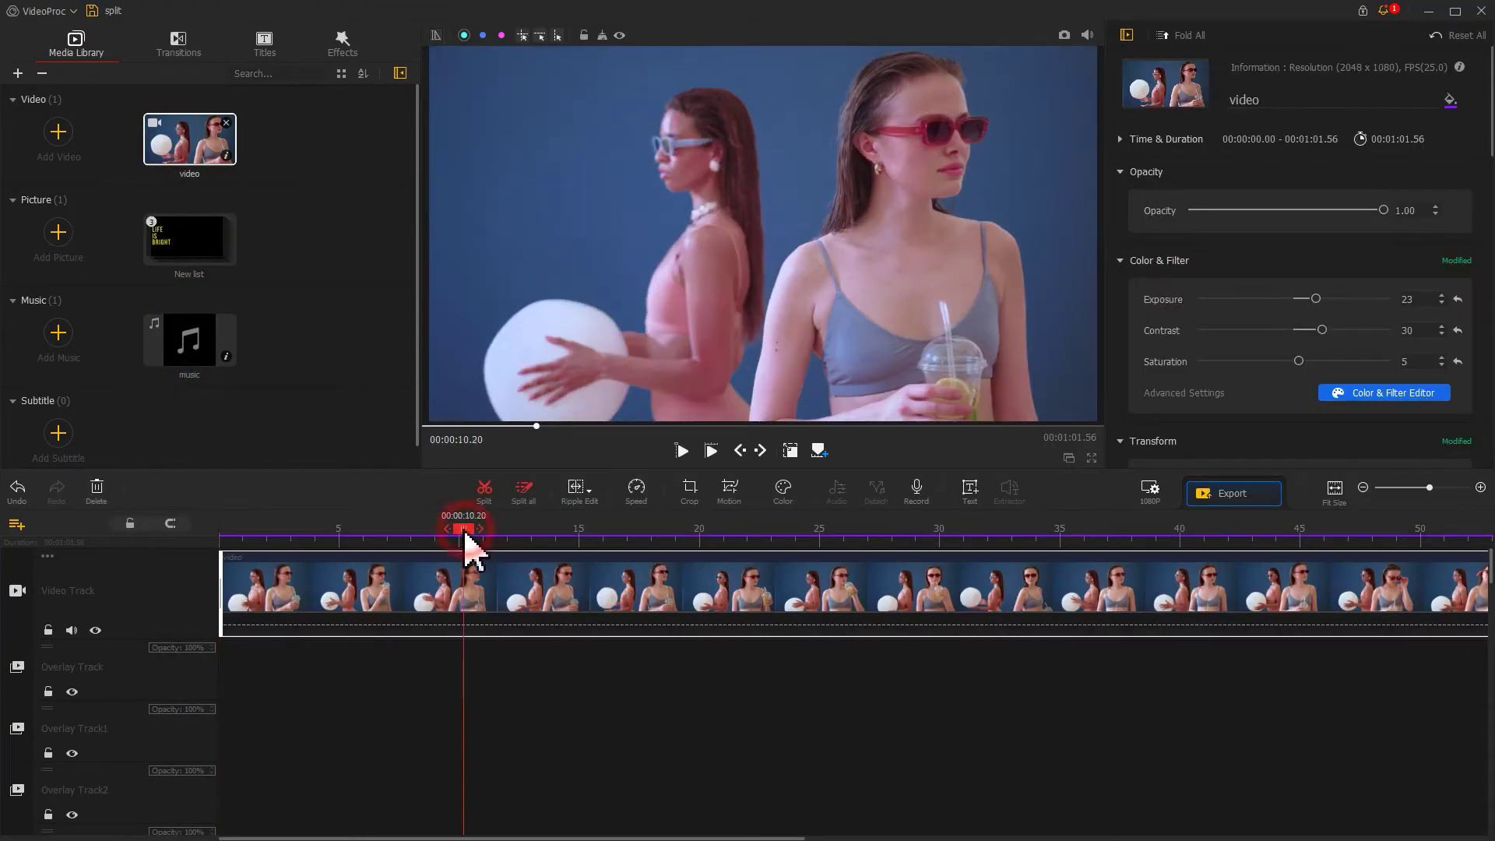
click(485, 491)
click(484, 611)
key(Delete)
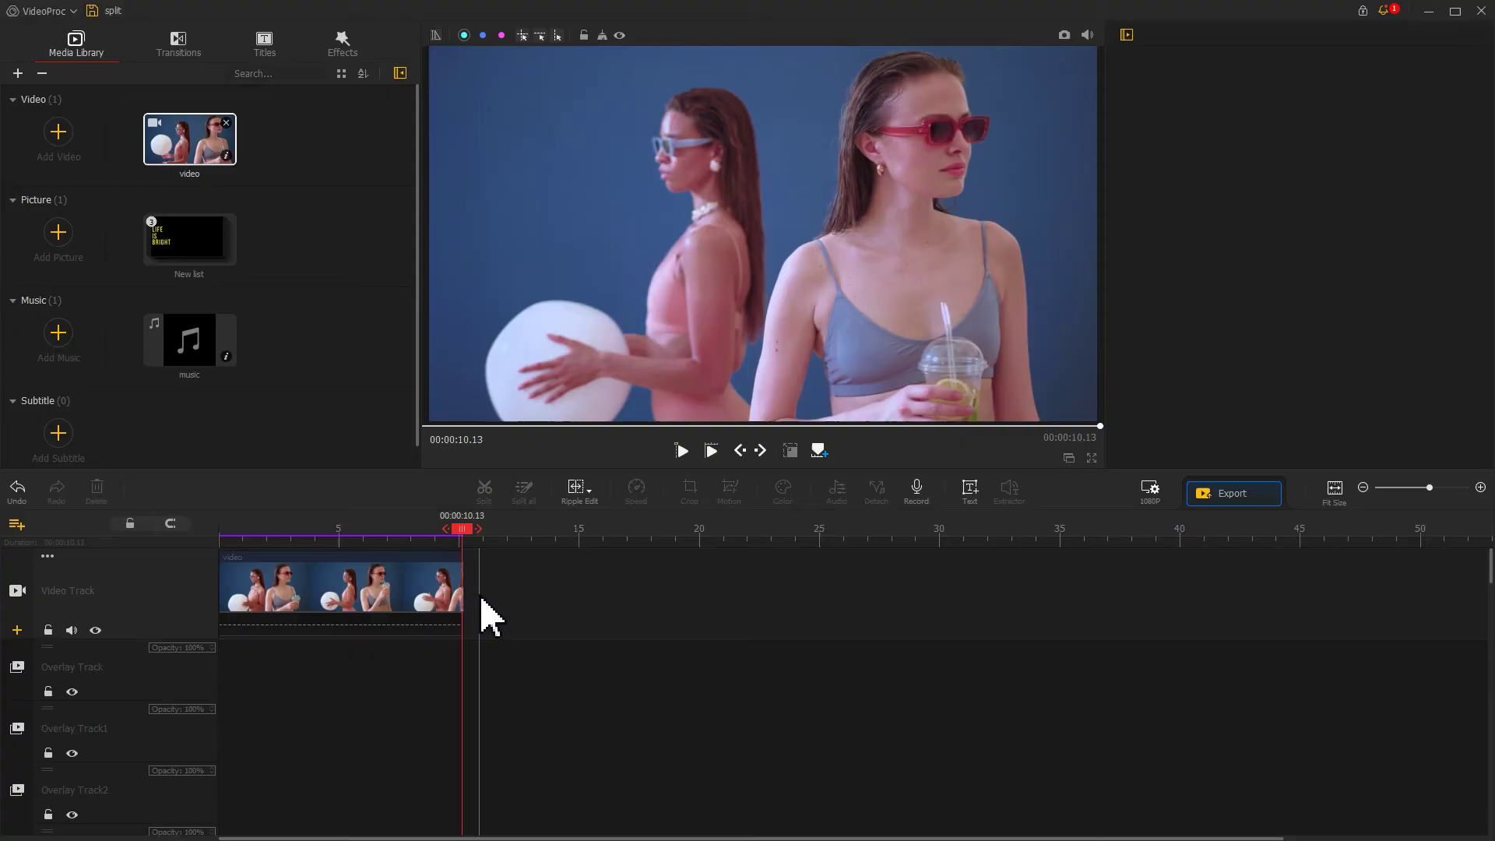
click(332, 595)
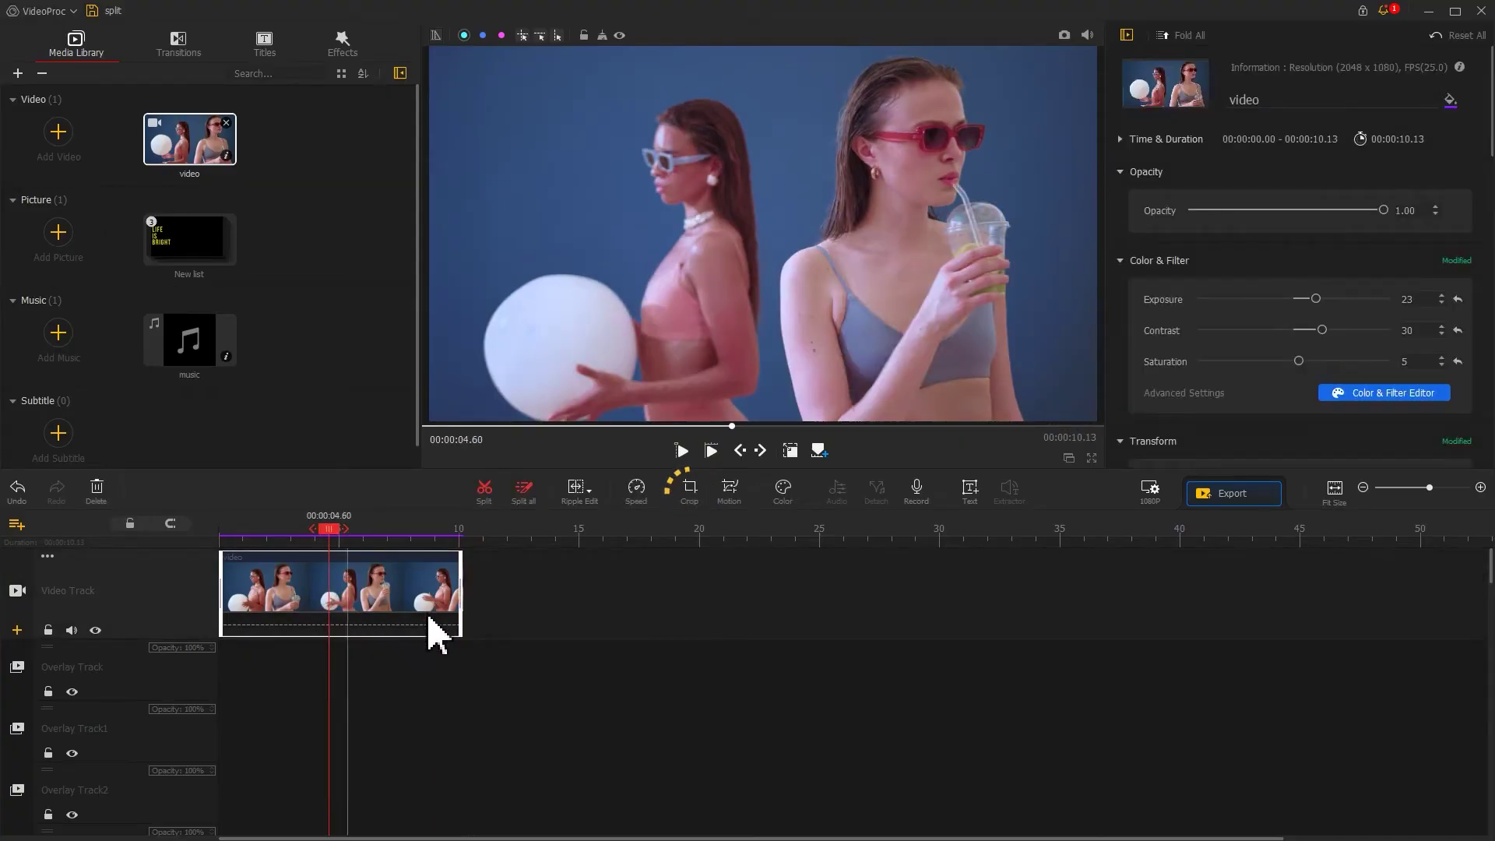
Crop the clip around the red-sunglasses woman at W 656 × H 365 and apply
click(689, 491)
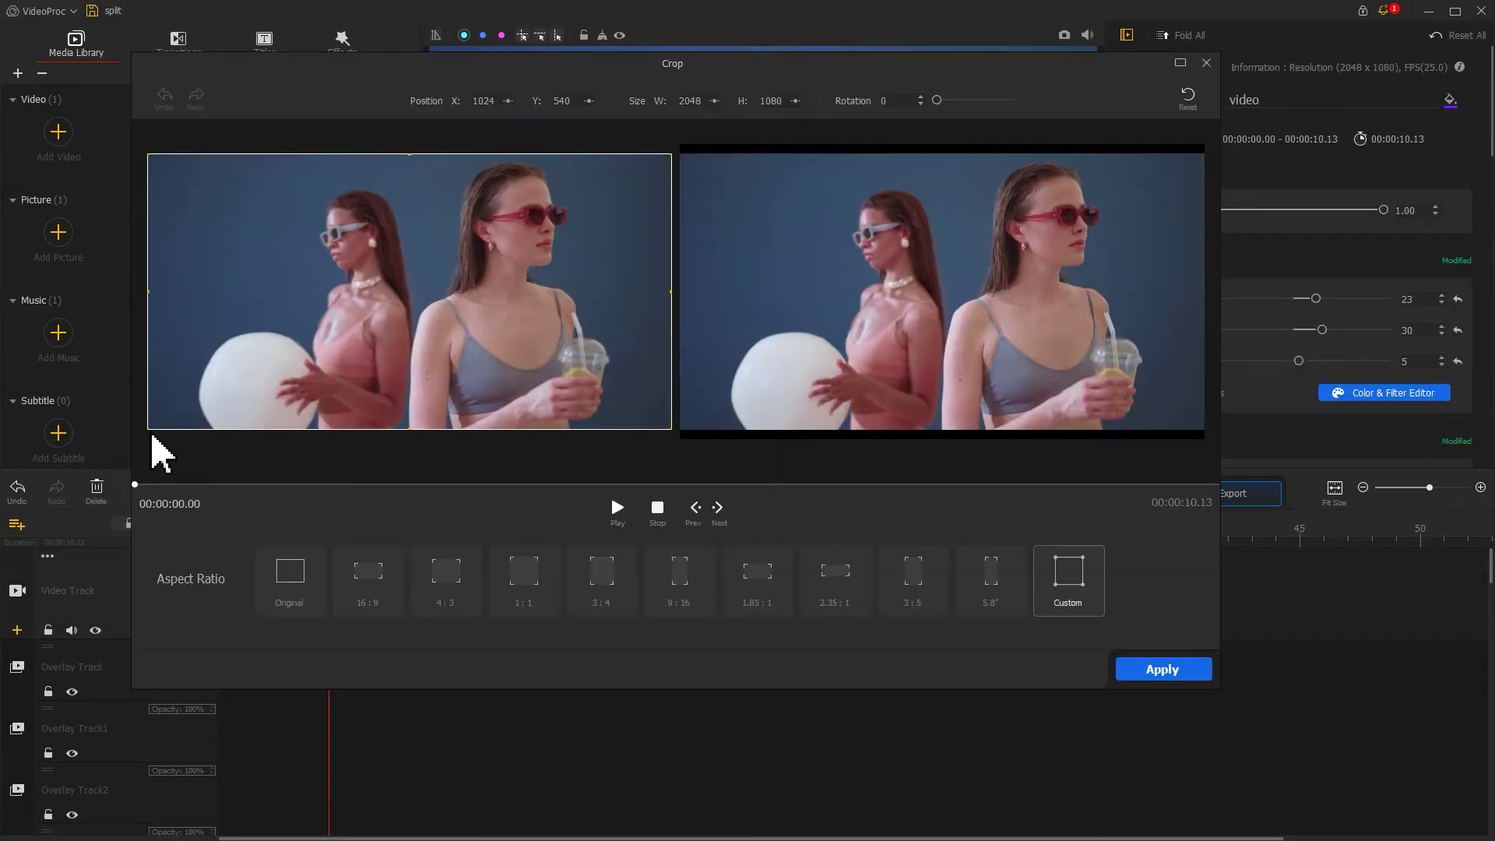
drag(149, 430, 399, 276)
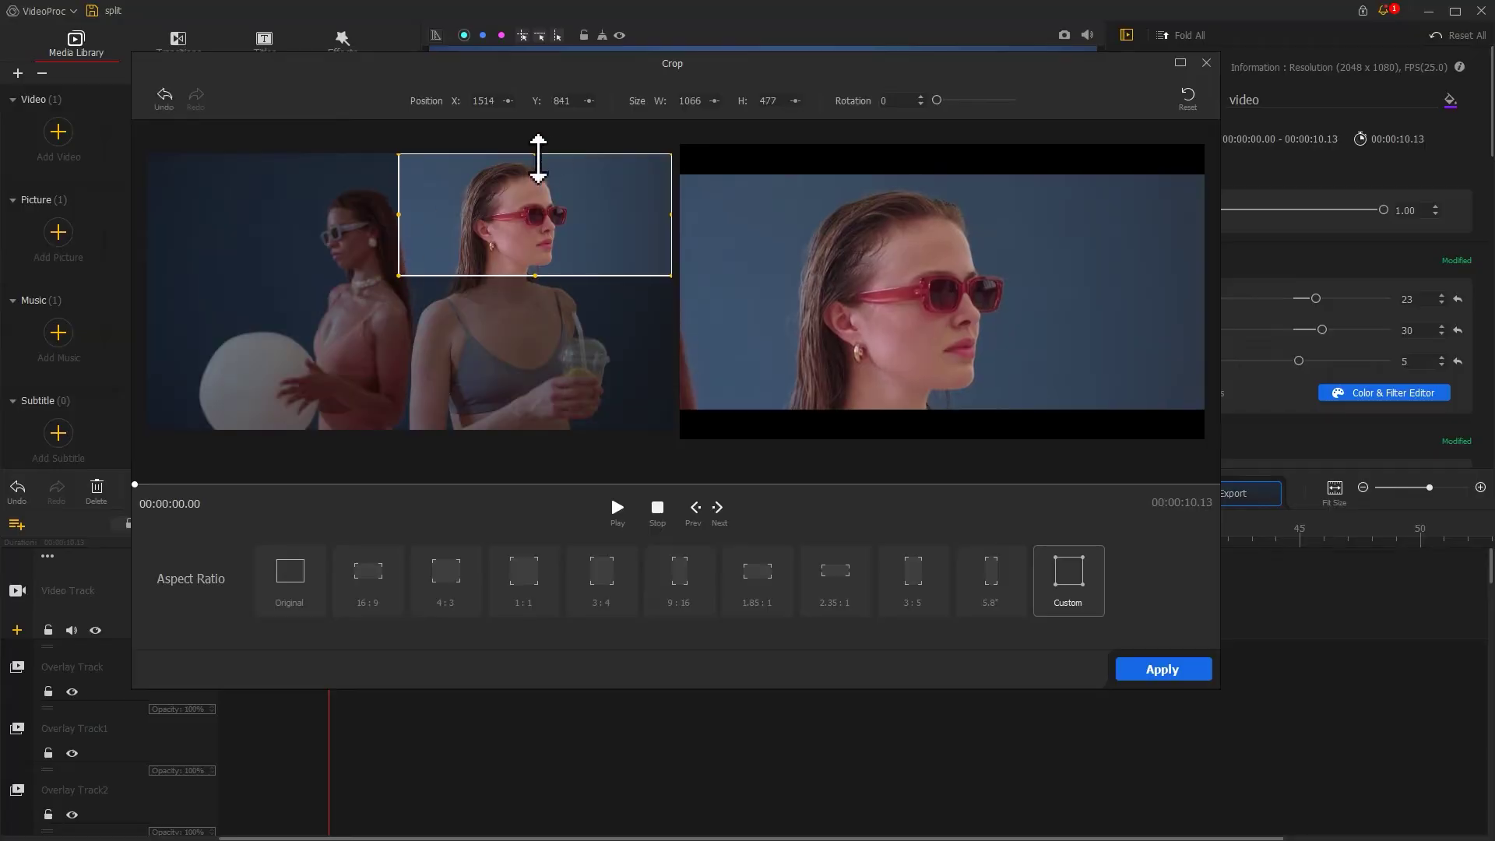
drag(538, 155, 537, 155)
drag(671, 214, 594, 229)
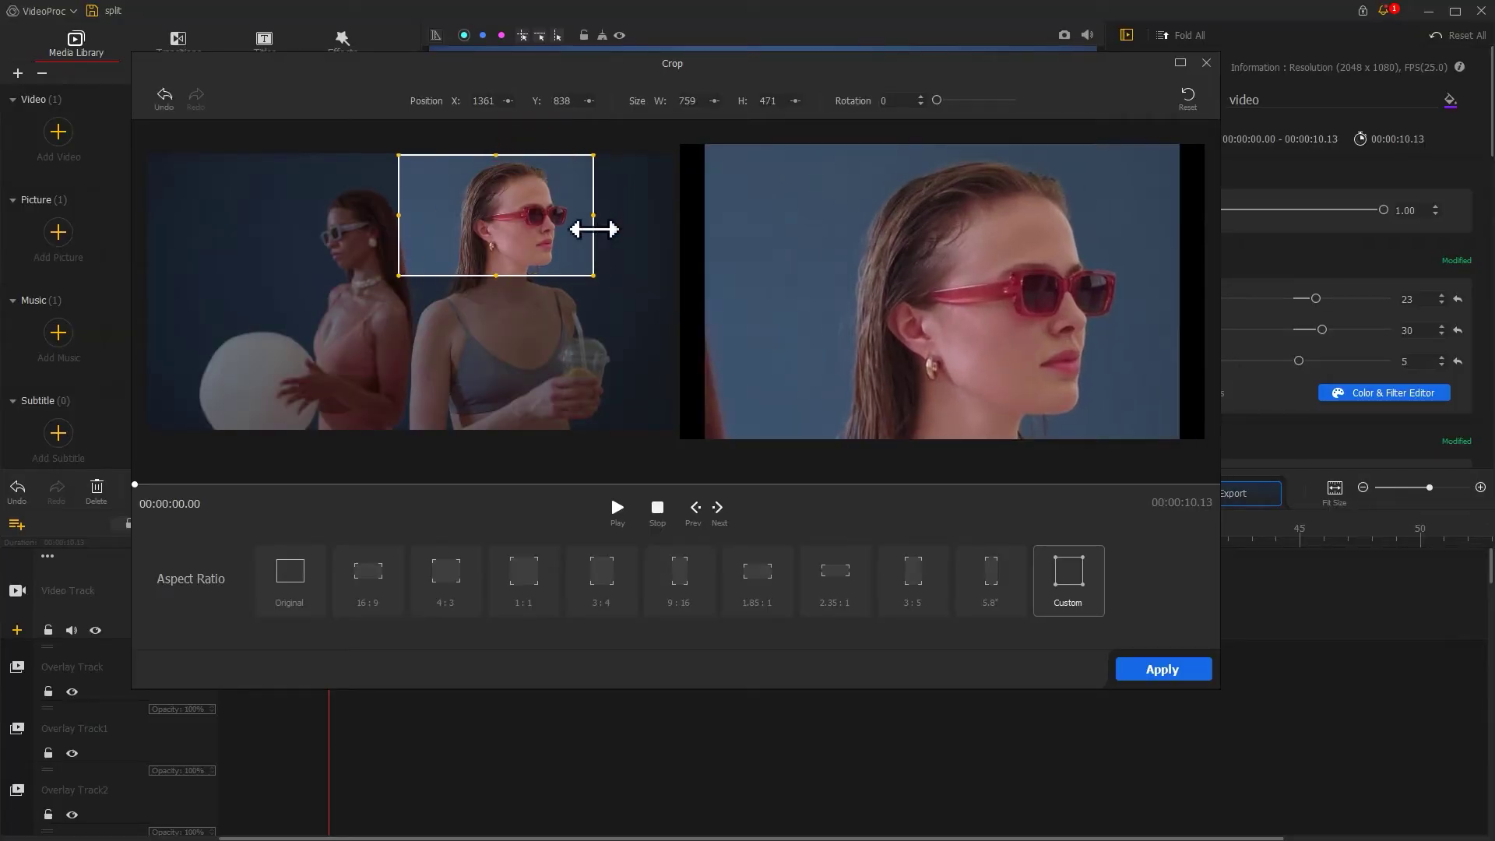
drag(400, 227, 427, 222)
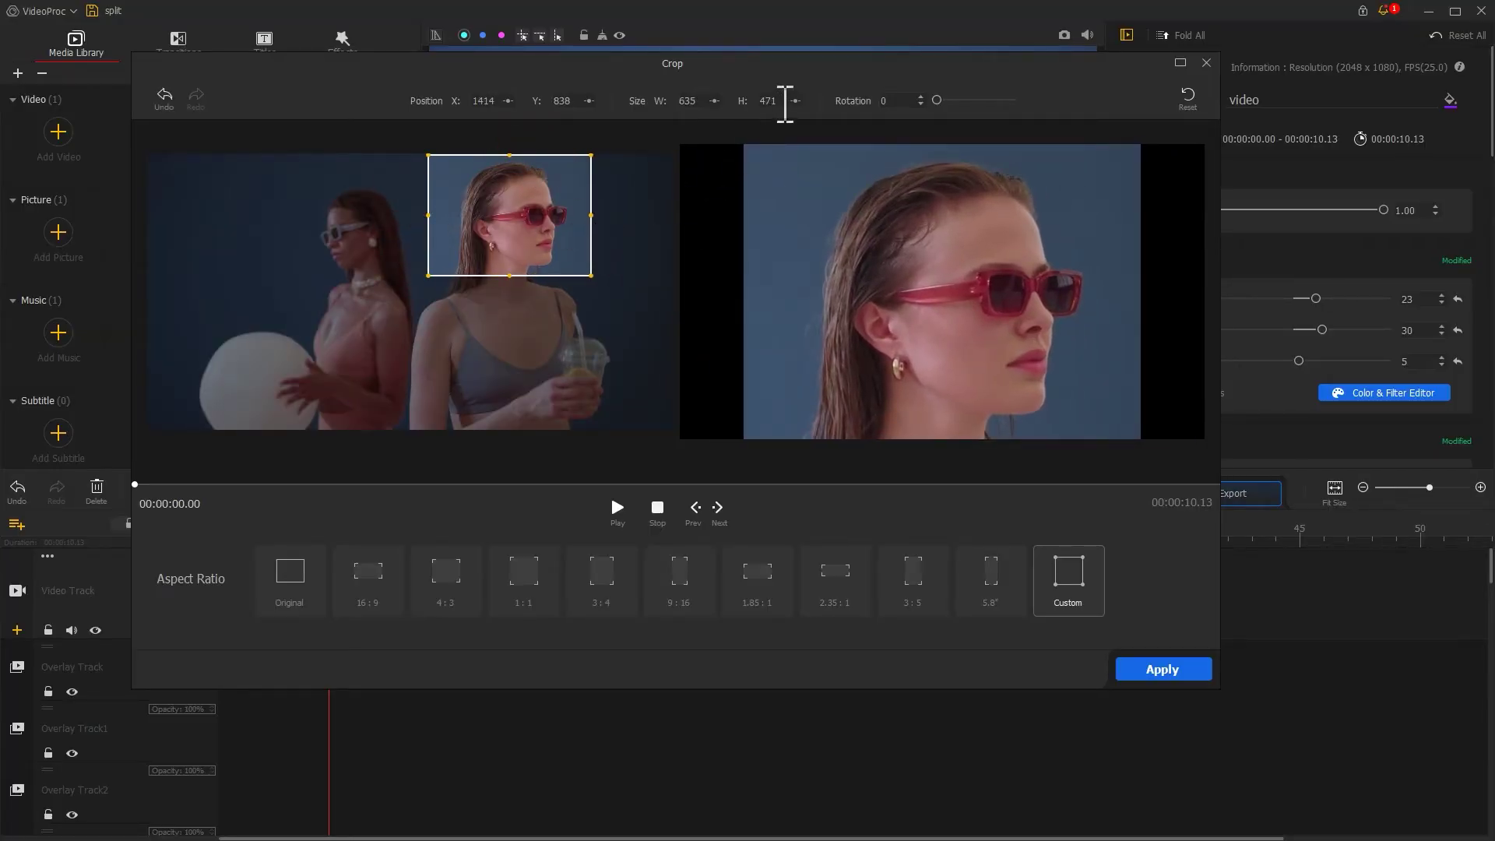
text(365)
click(697, 102)
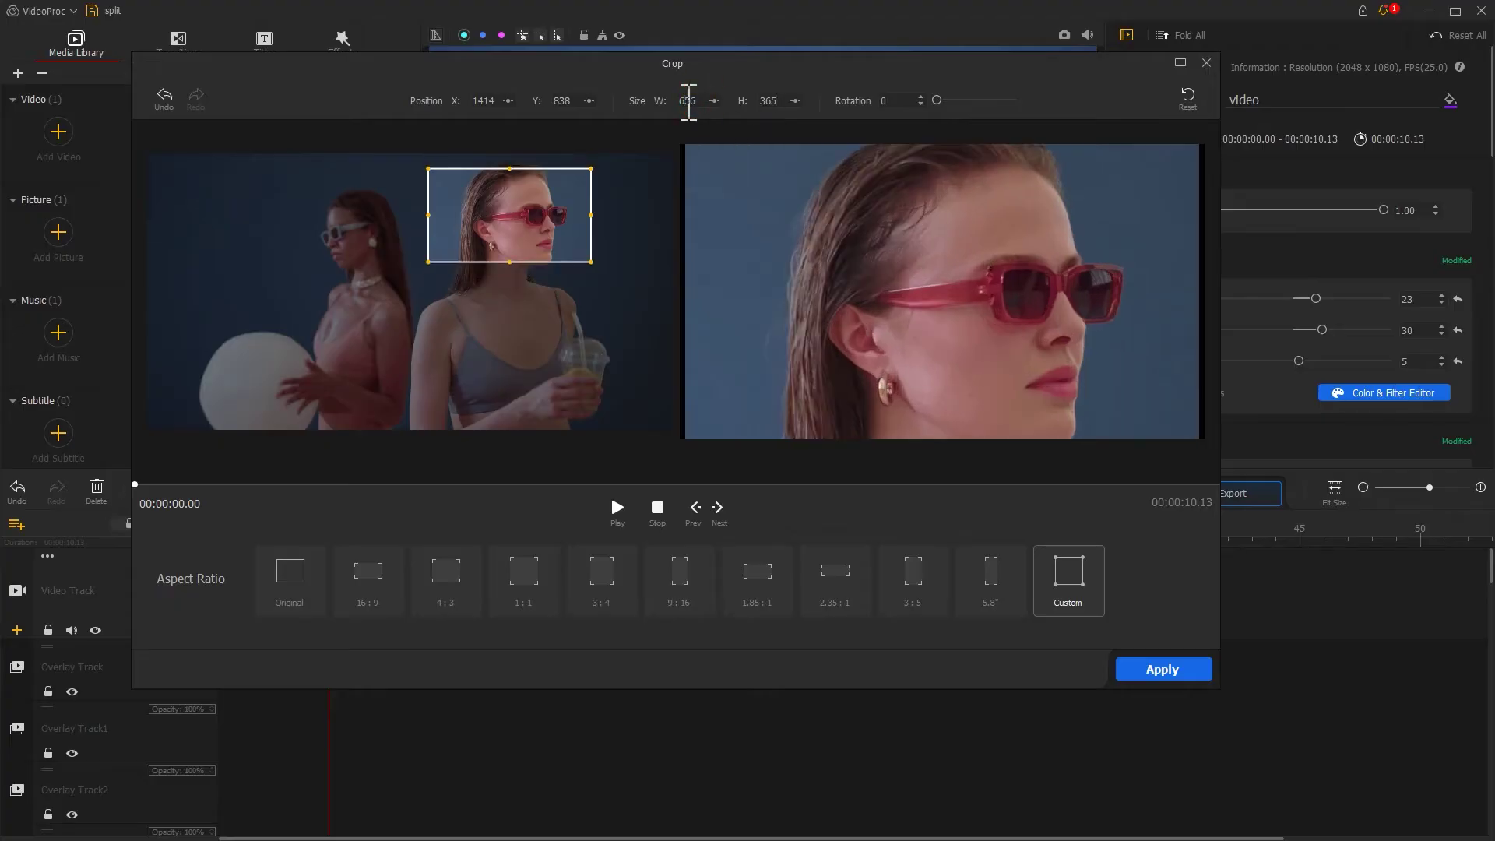
click(565, 101)
click(483, 101)
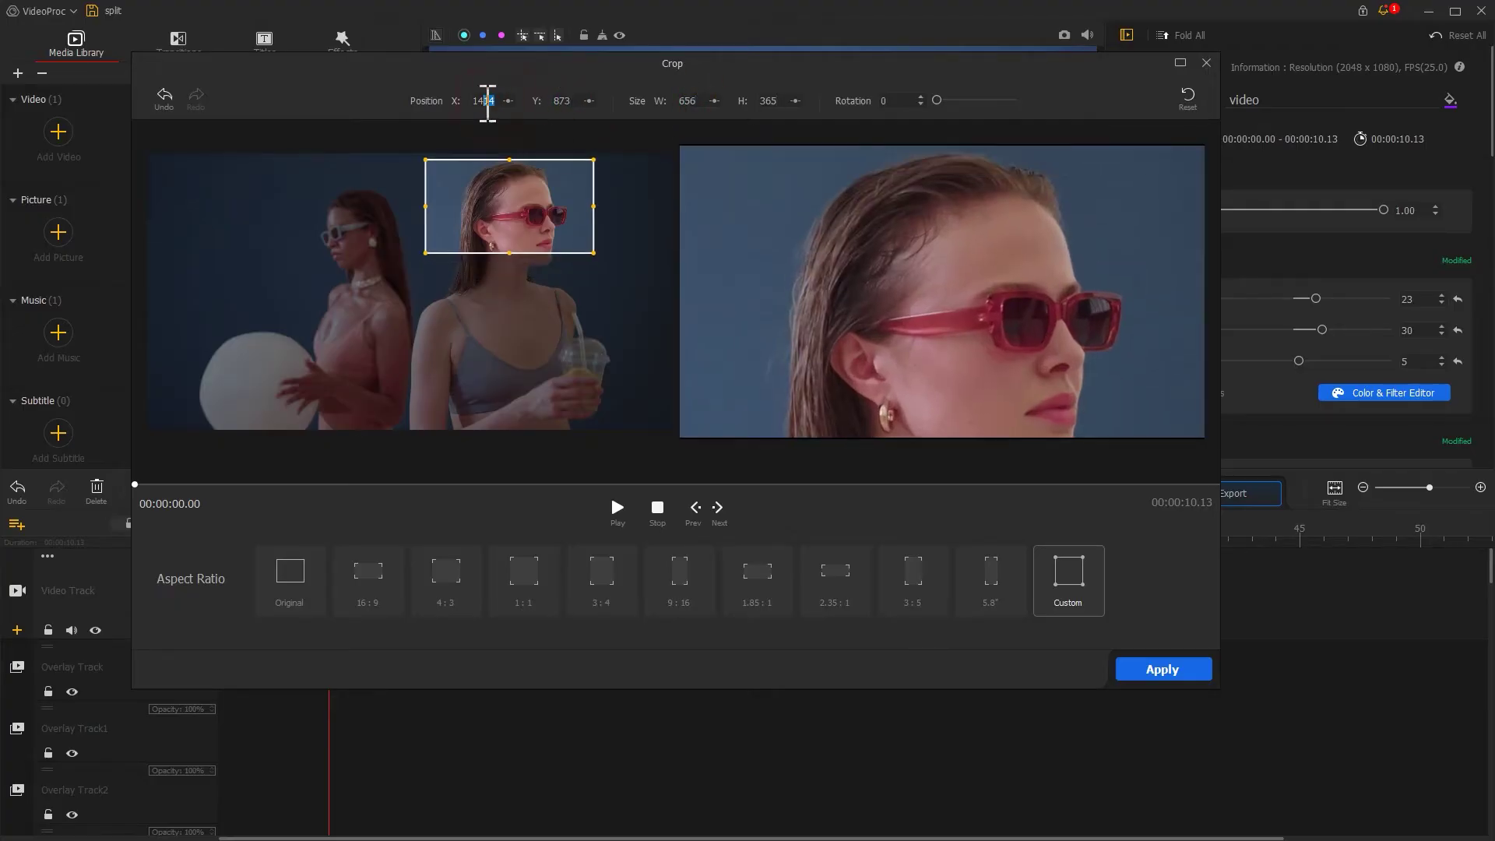
click(1163, 670)
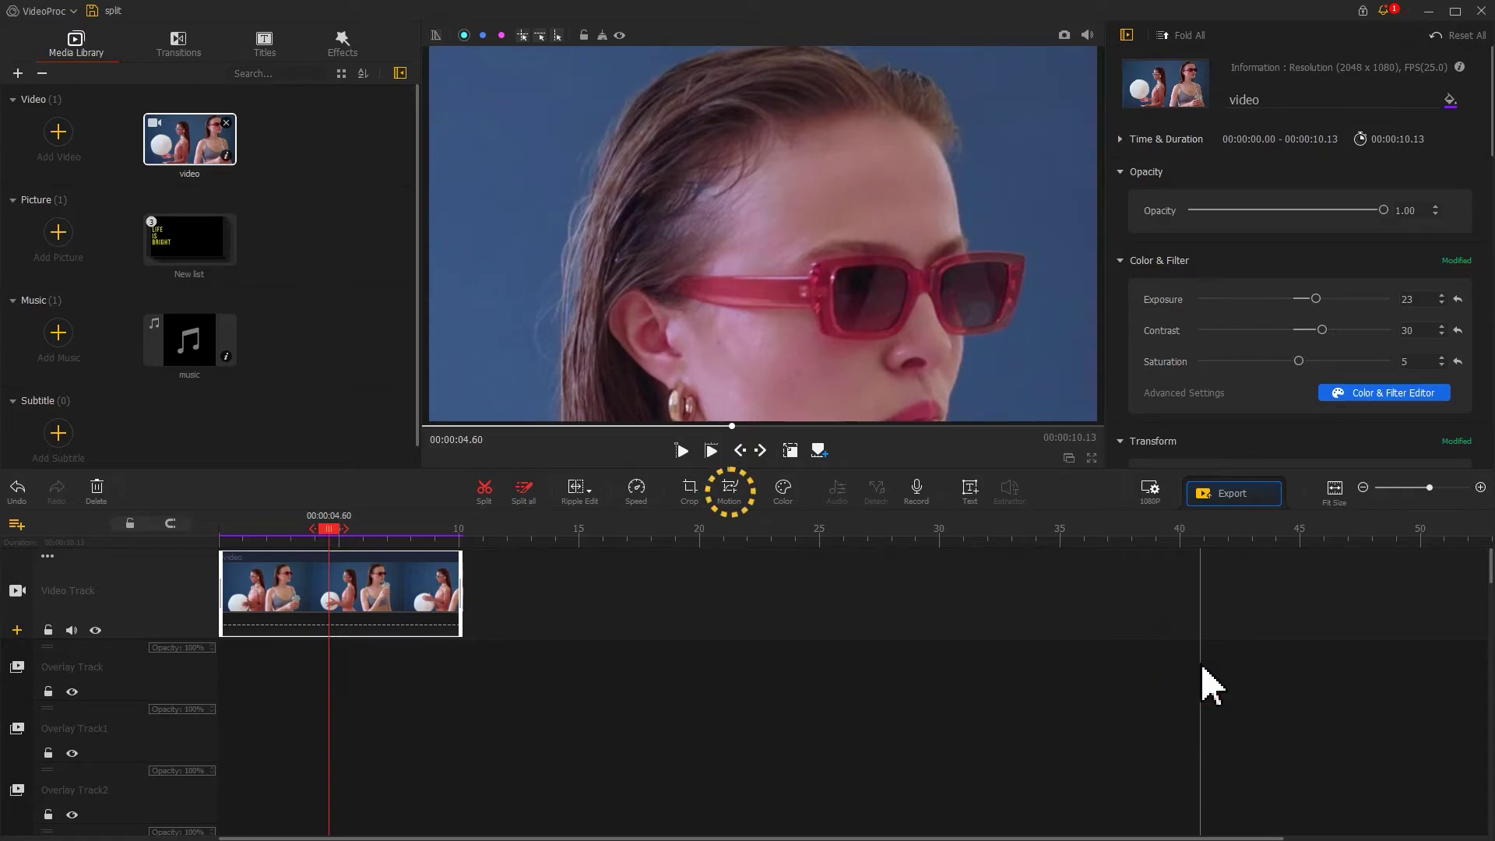
Add motion keyframes at 0, 0.28 and 1.00 s, easing keyframe 3 with Smooth Speed Down 1
click(742, 498)
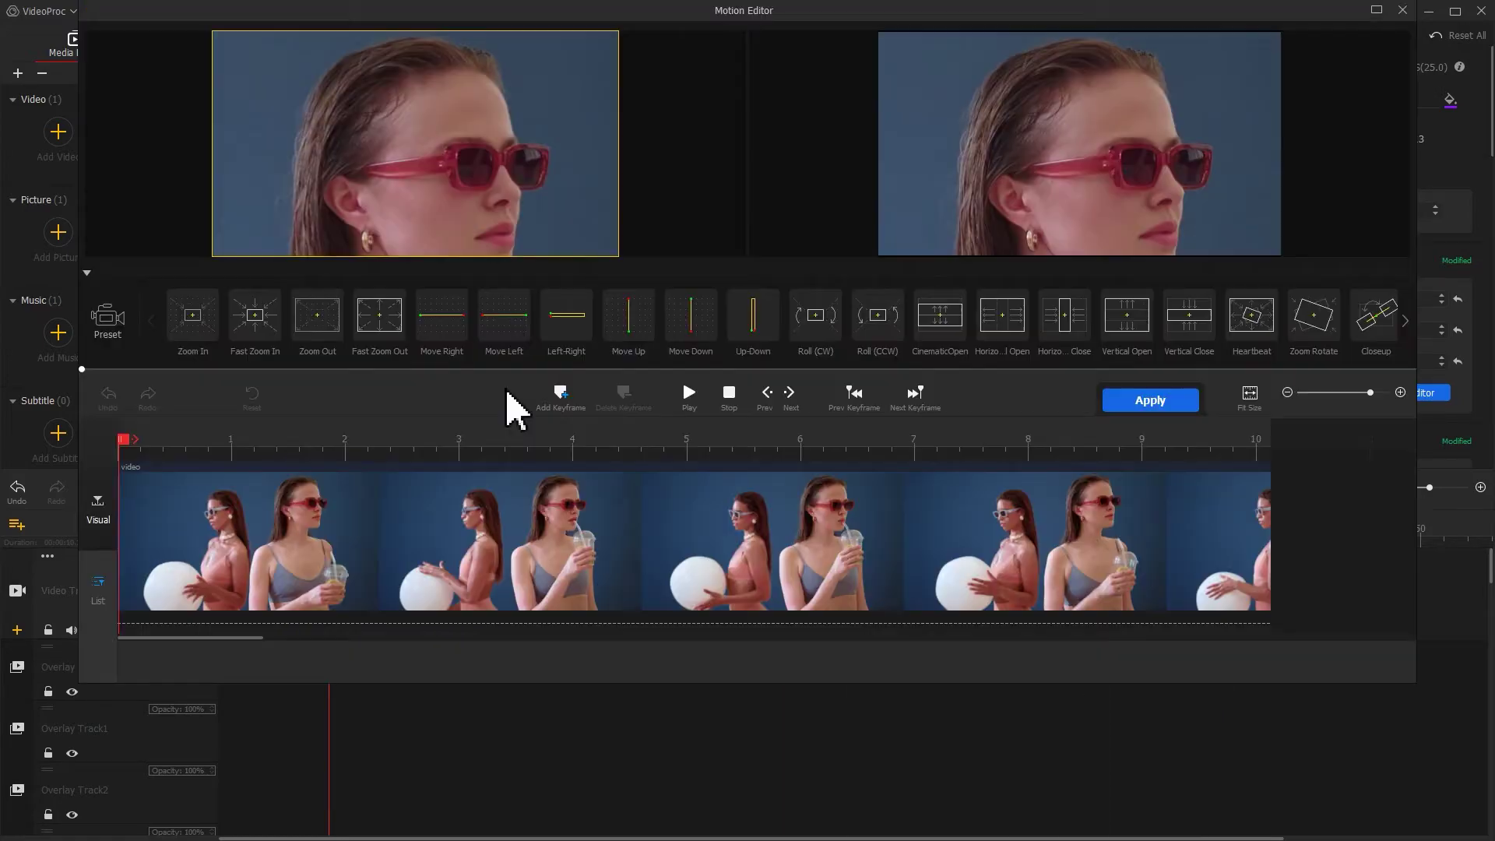
click(561, 394)
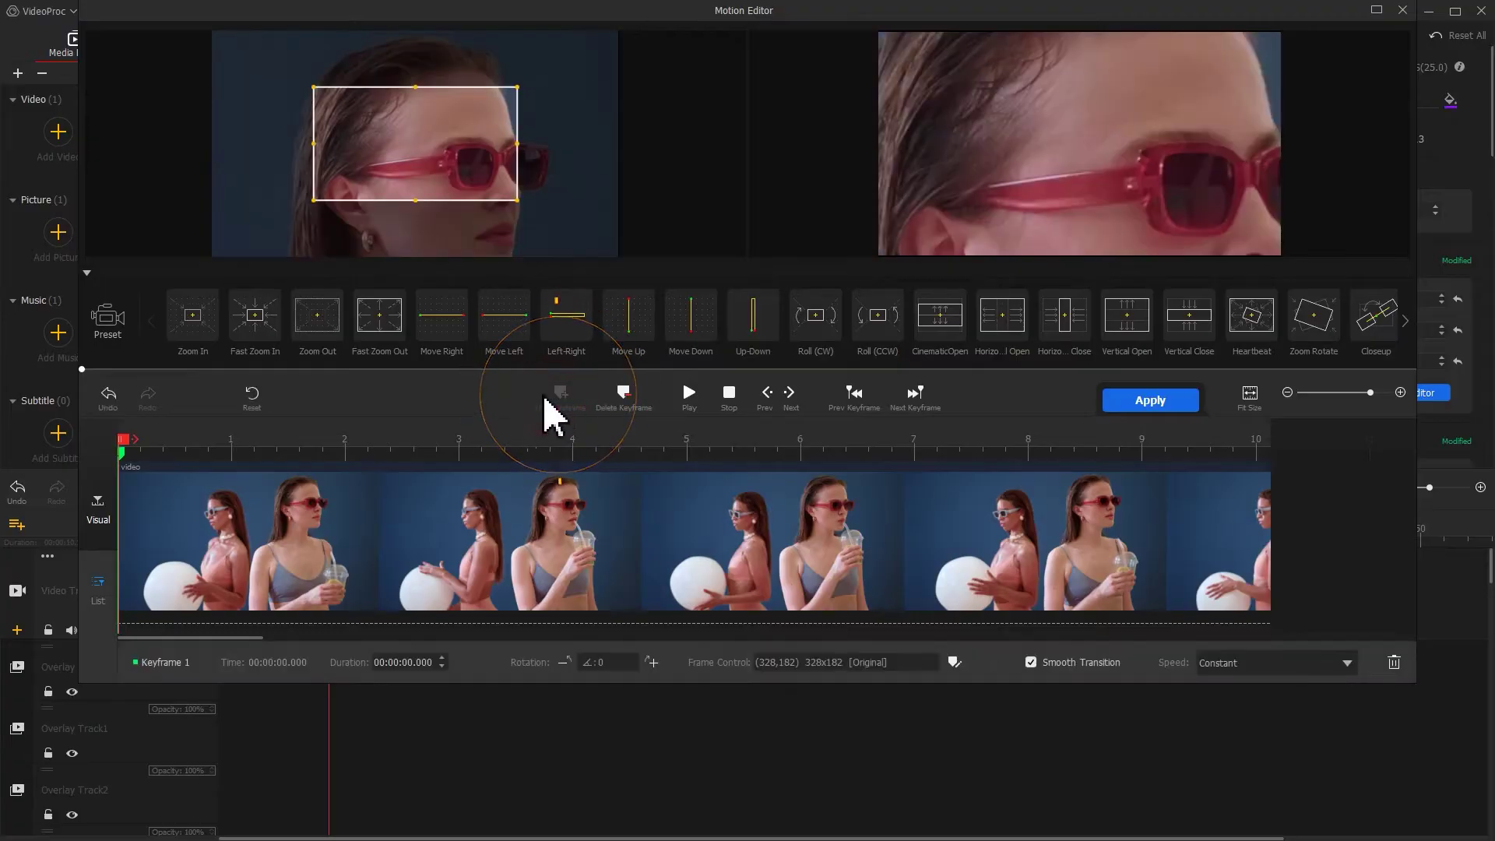
drag(315, 201, 268, 254)
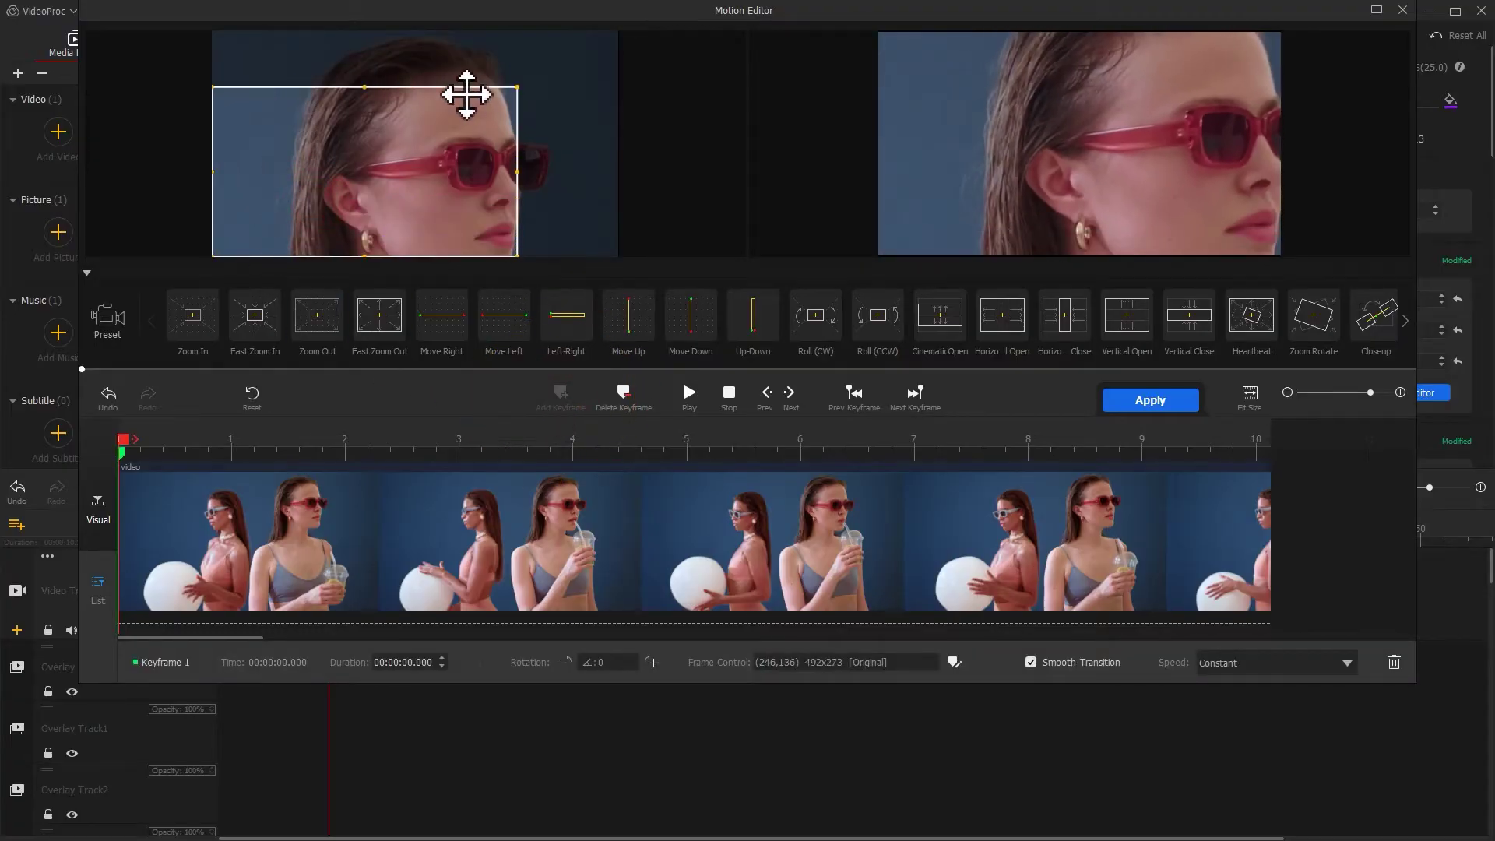
drag(513, 88, 613, 48)
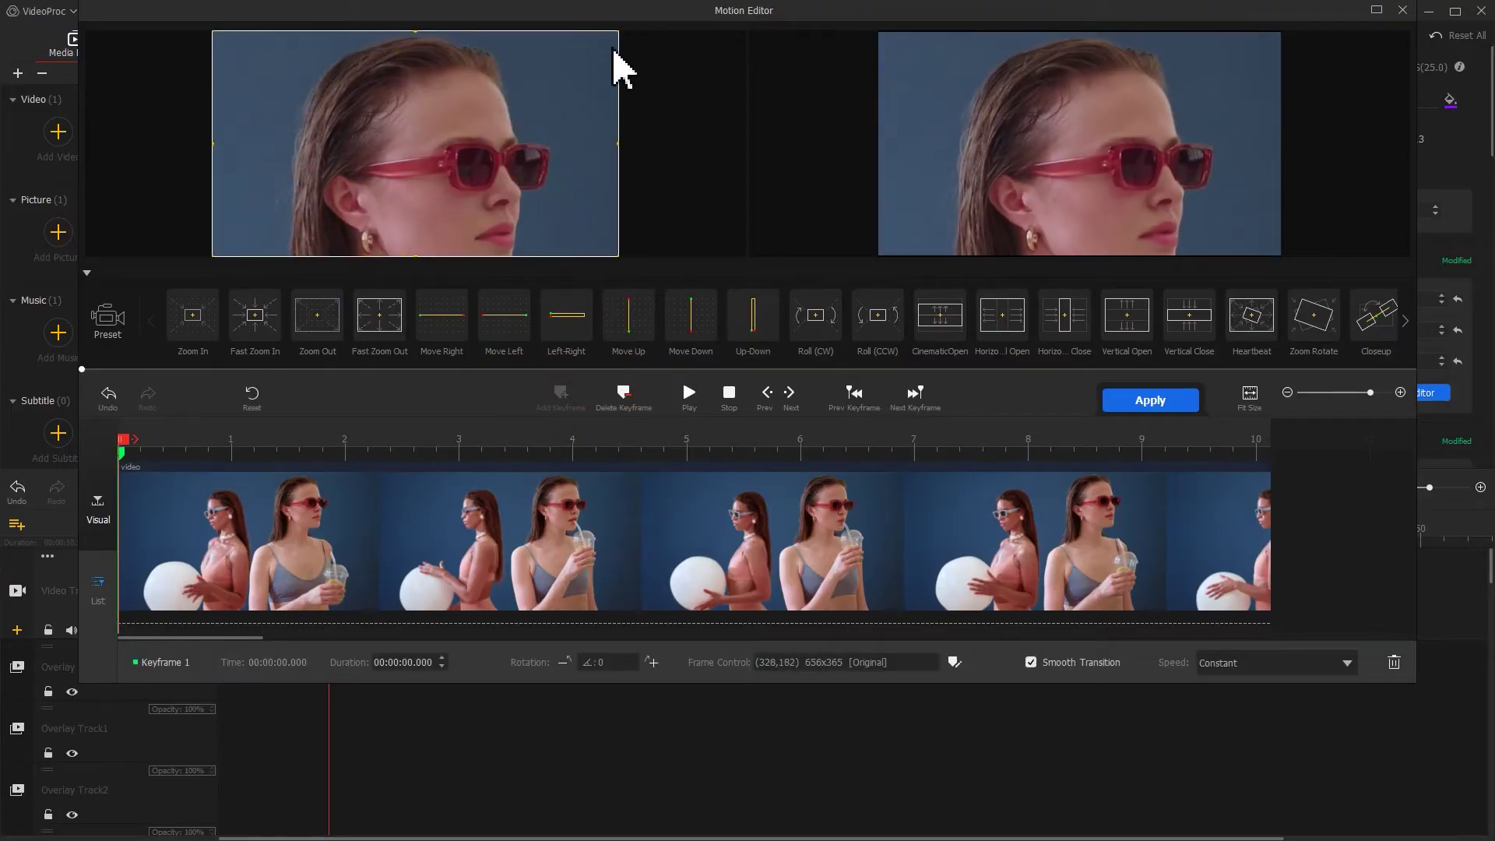
drag(199, 446, 156, 447)
click(561, 394)
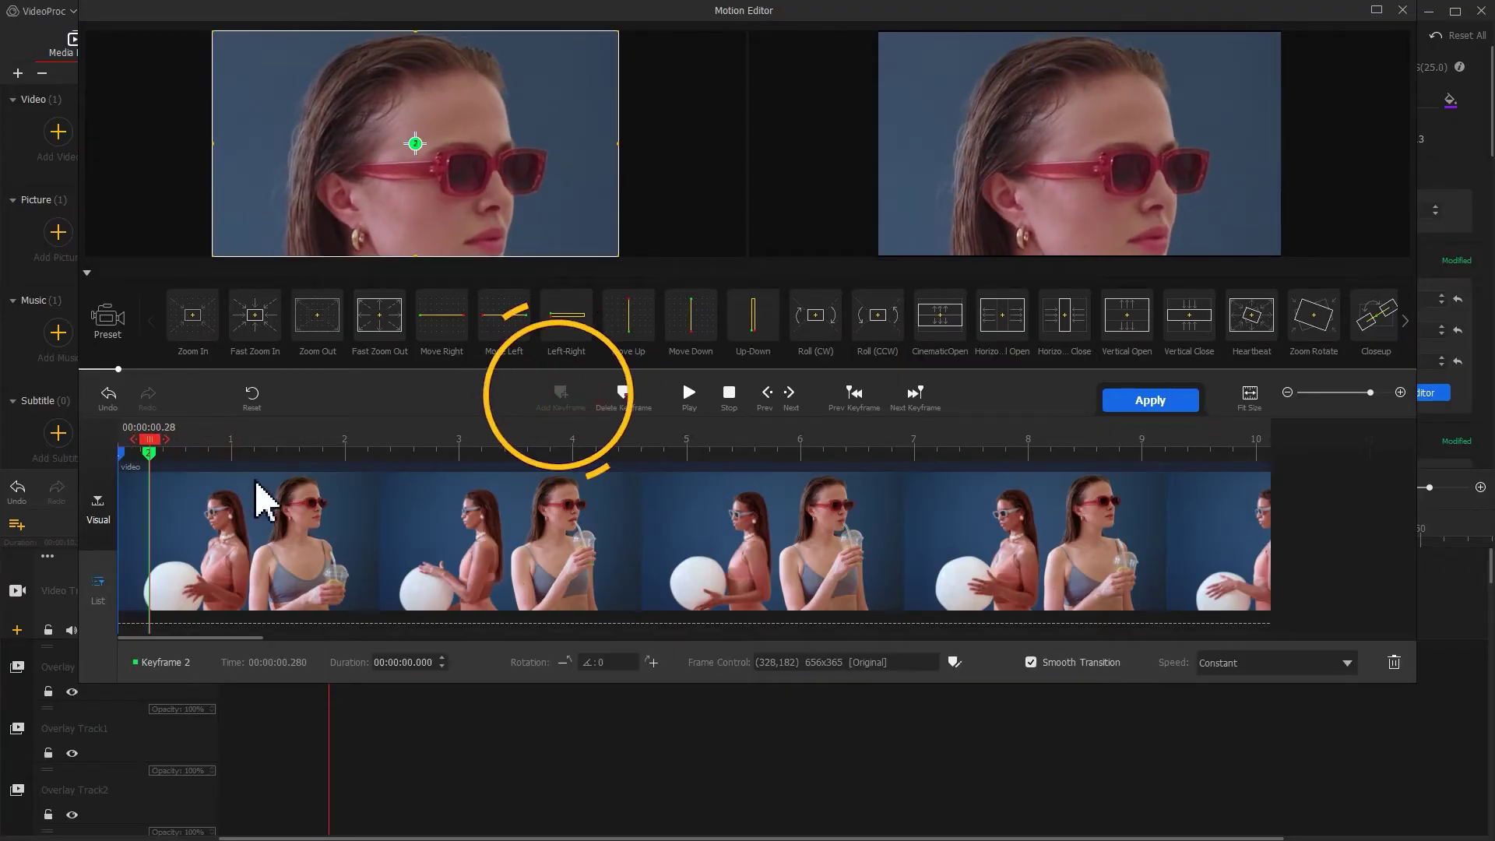
click(231, 443)
click(564, 402)
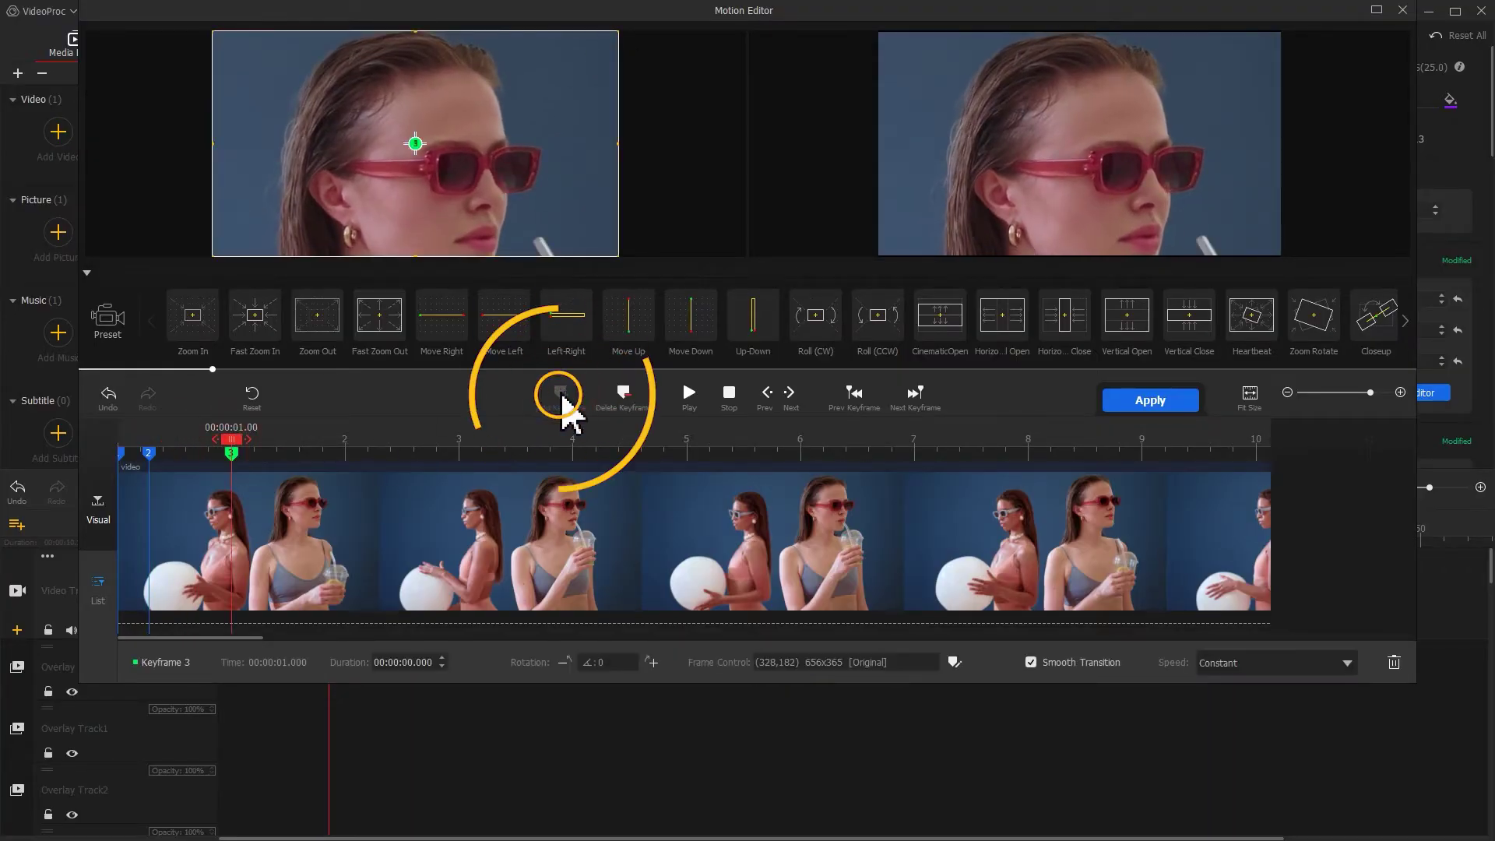
click(1265, 664)
click(1329, 793)
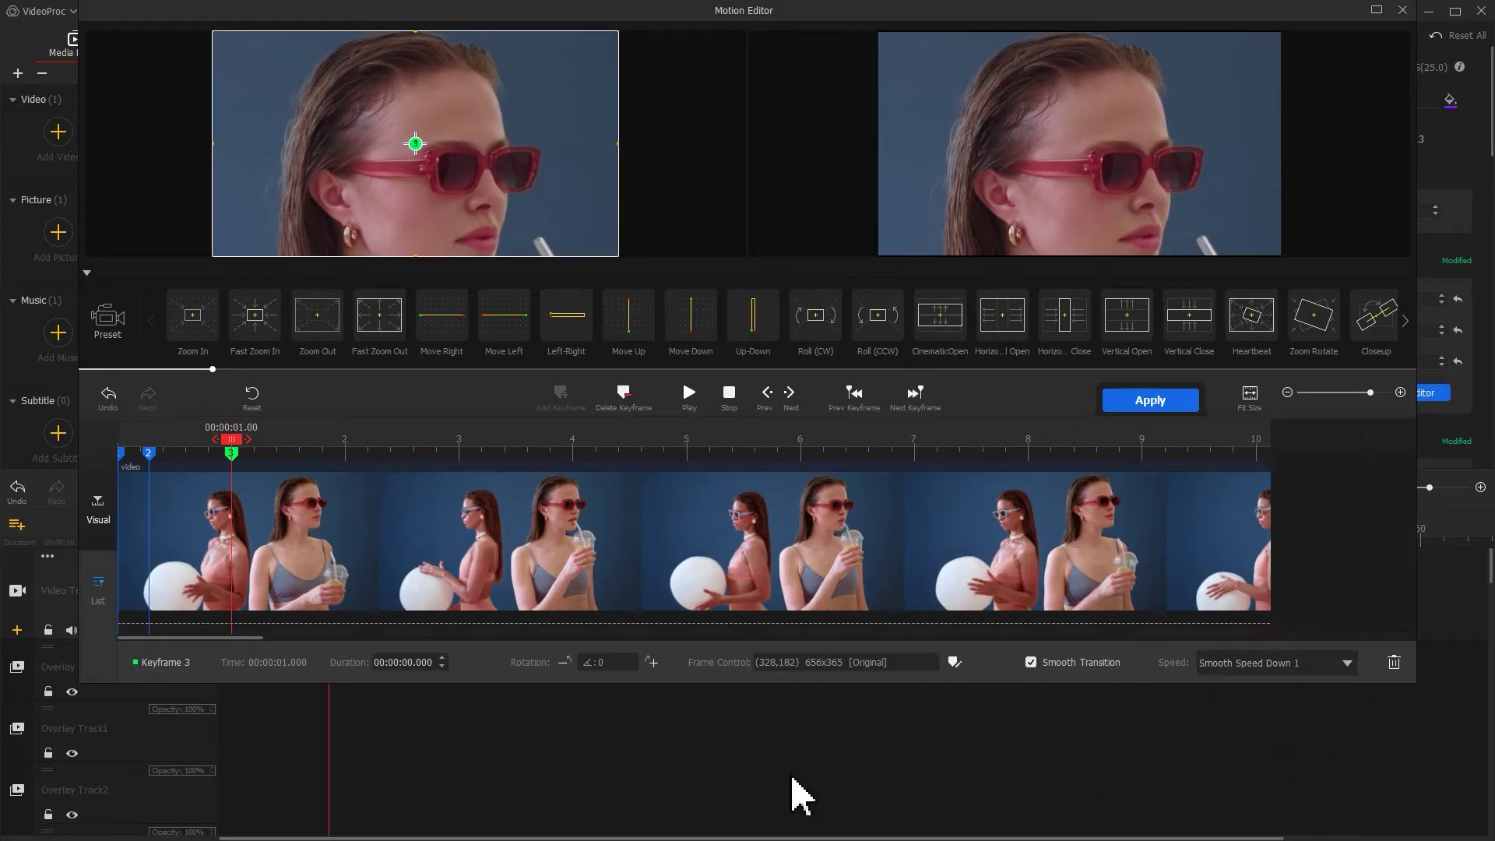
Shift keyframes 2 and 1 off to the left so the clip slides in, then apply
click(148, 452)
drag(477, 190, 71, 204)
click(123, 453)
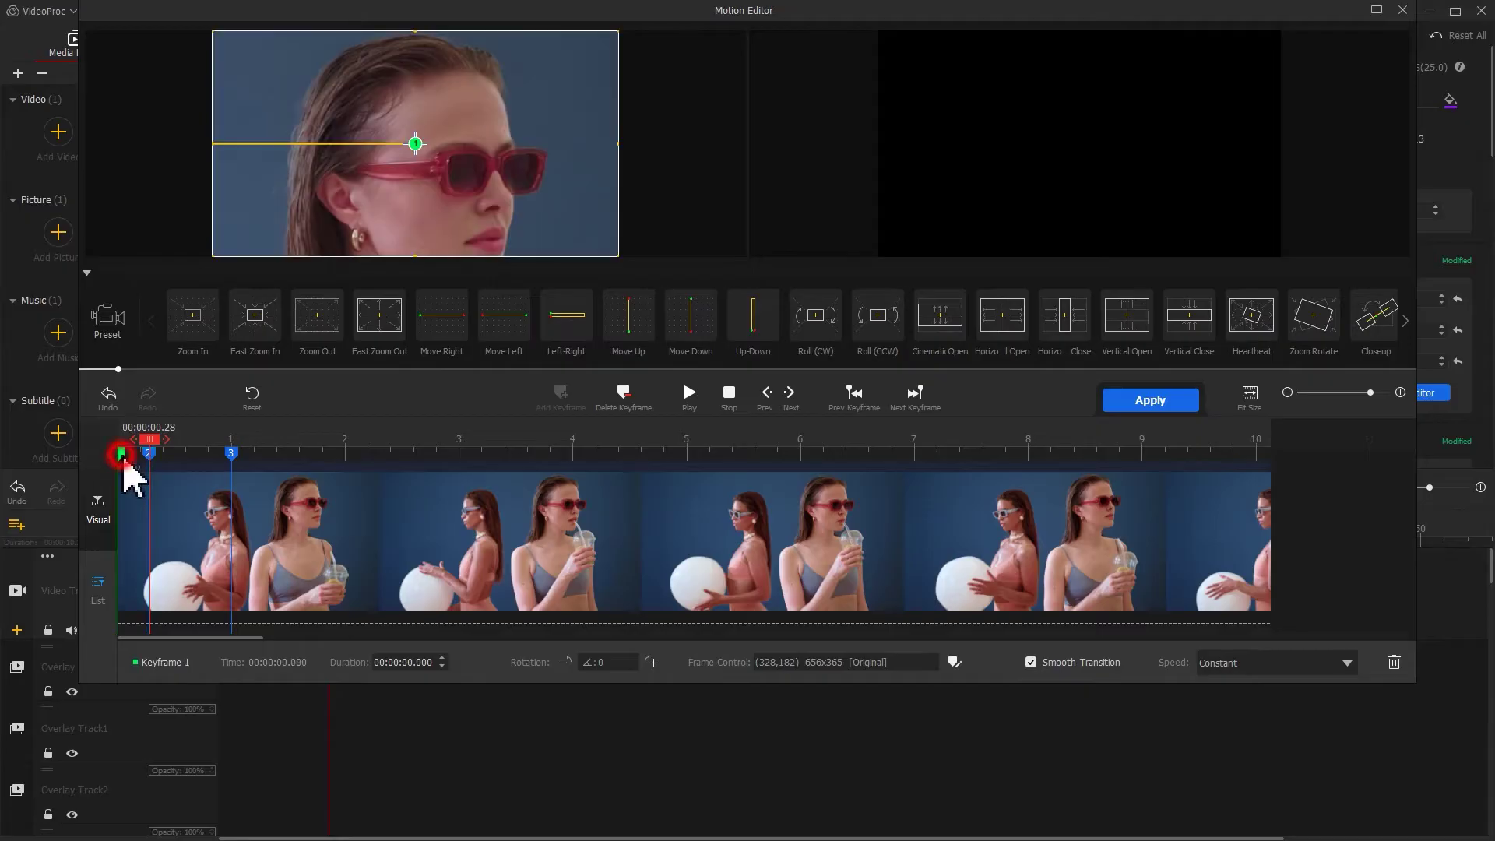
drag(437, 201, 38, 200)
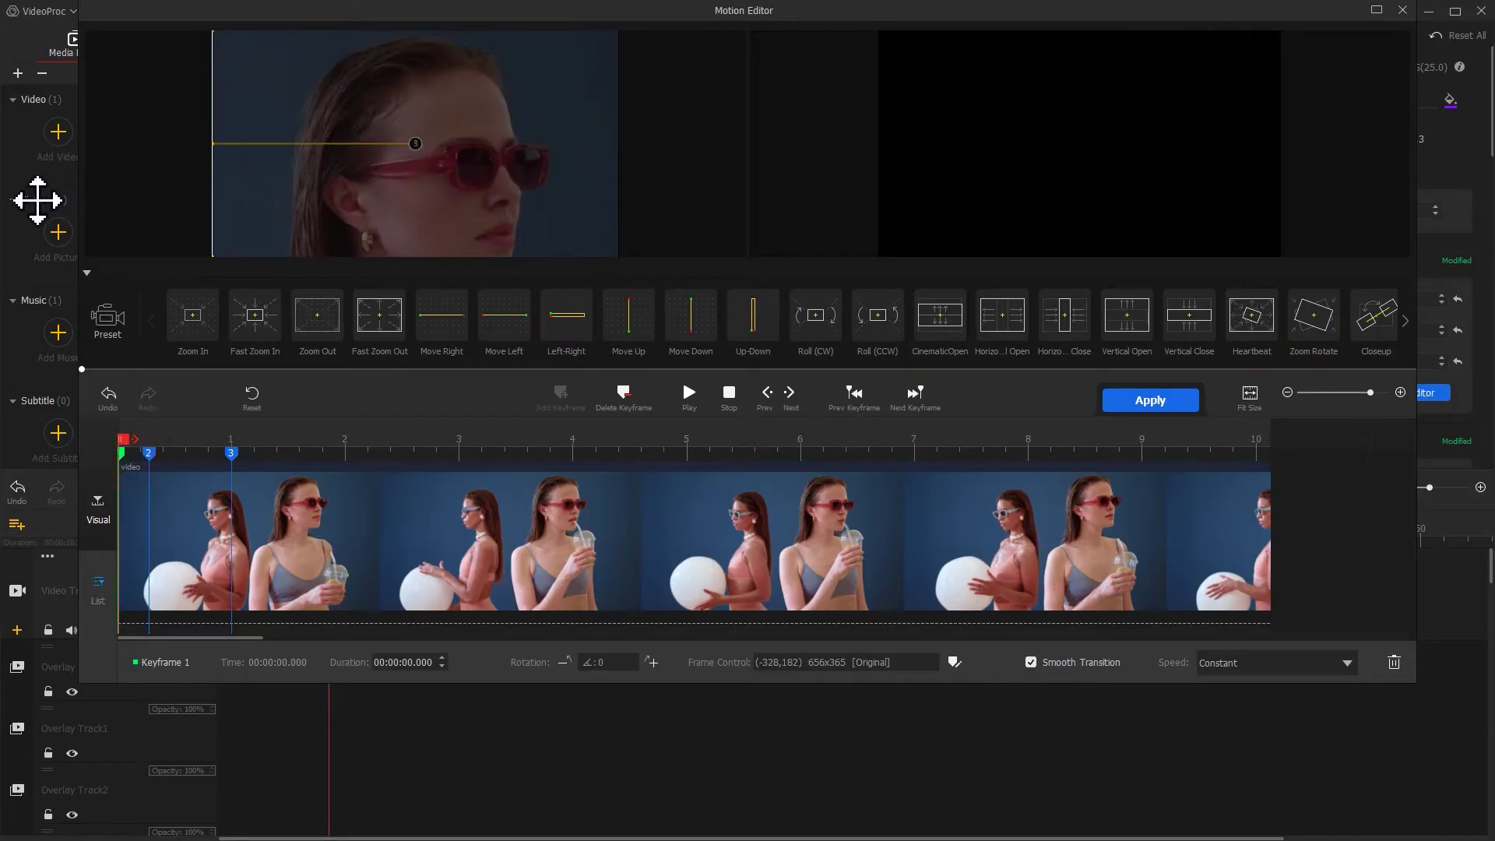
click(1138, 403)
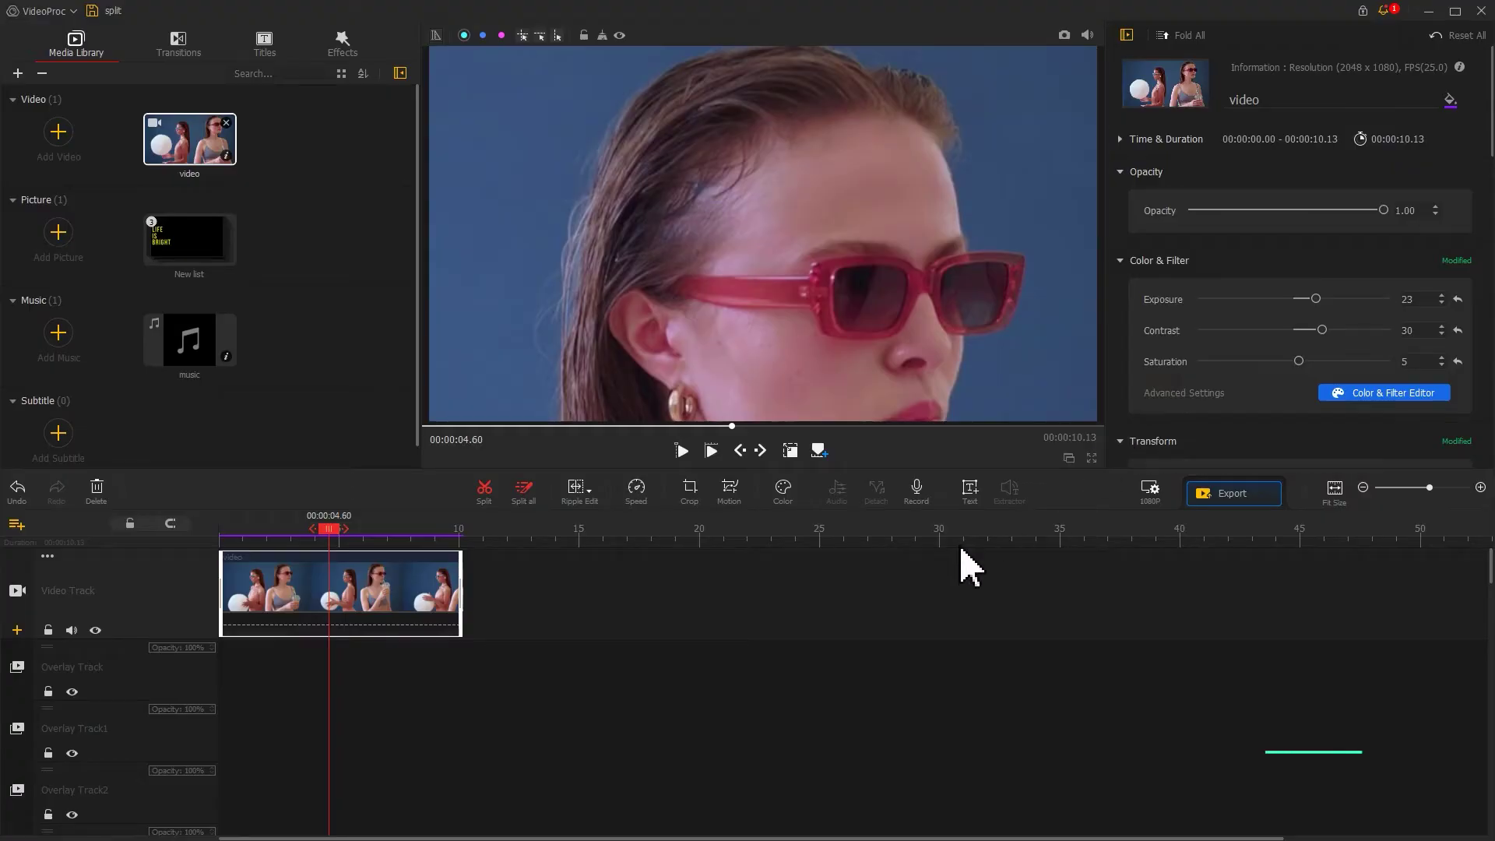
Copy the Video Track clip and paste it onto Overlay Track1
click(350, 599)
key(ctrl+c)
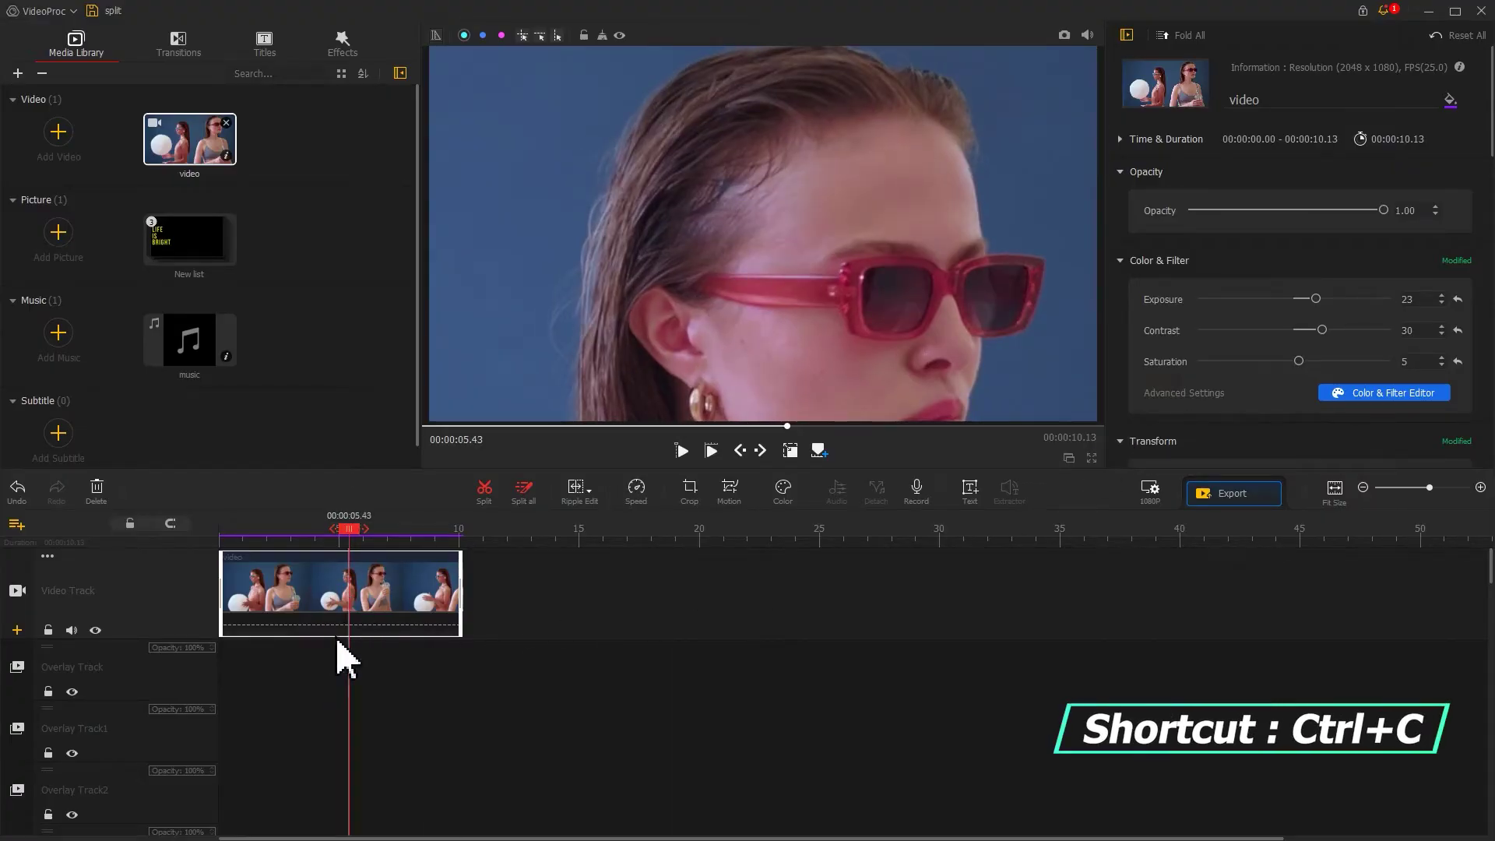
right_click(301, 658)
click(327, 677)
drag(323, 669, 233, 740)
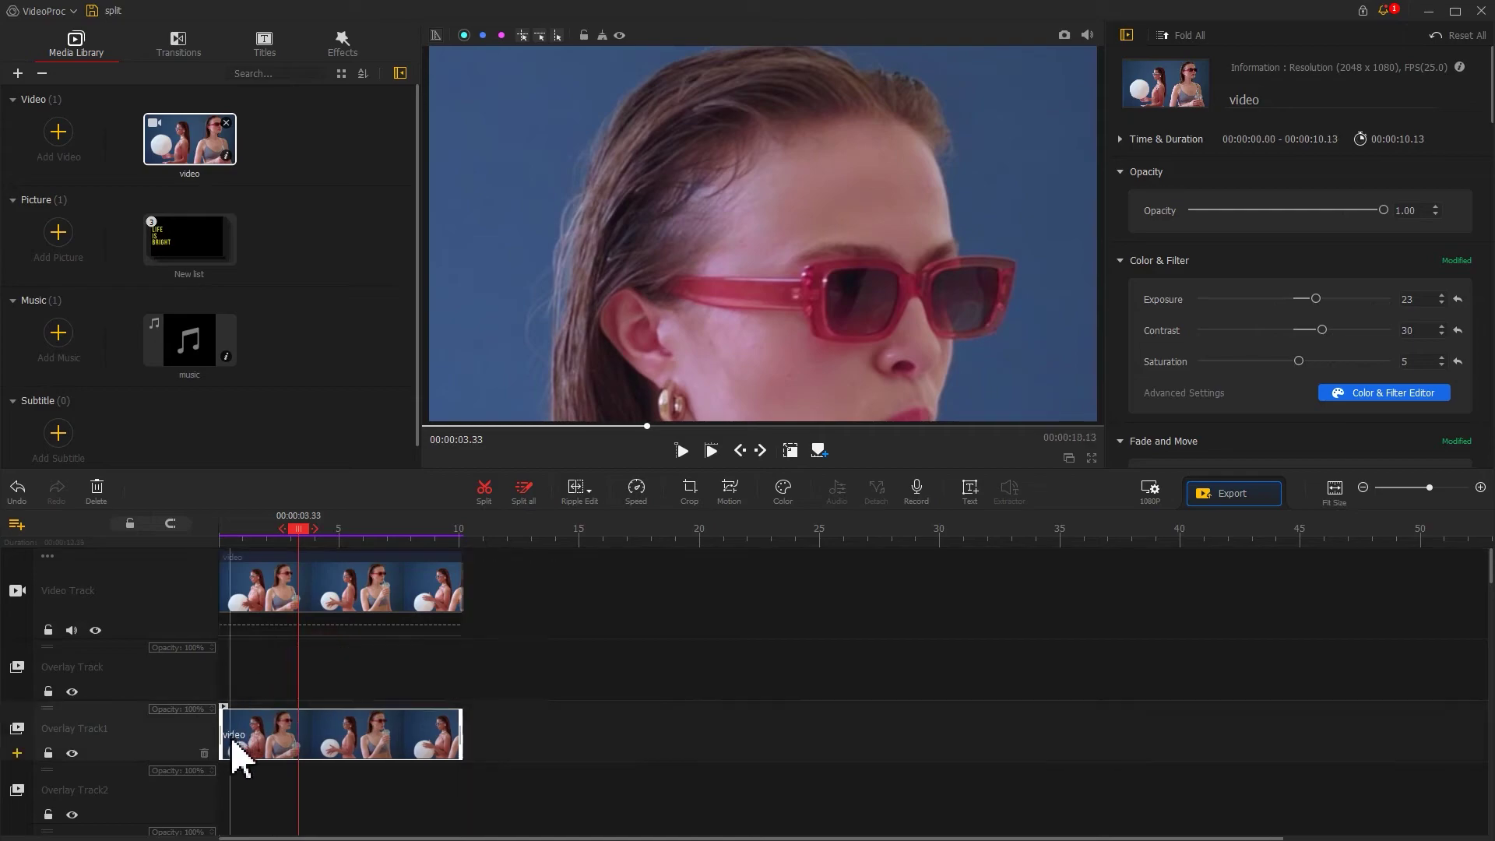
Move the copy's crop left onto the woman in white sunglasses (X 1043) and apply
click(691, 499)
click(507, 607)
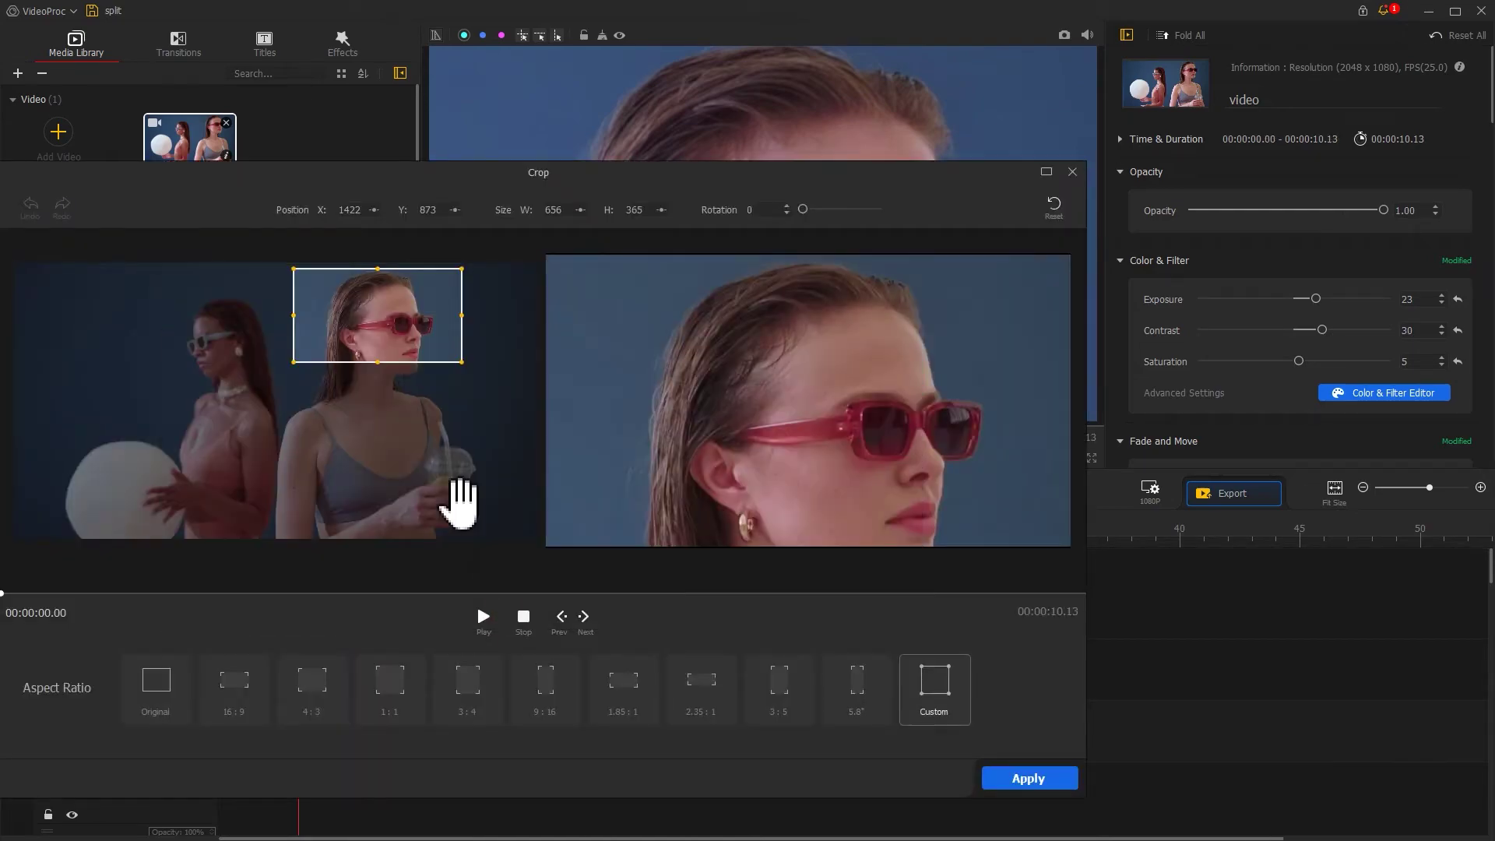
drag(379, 335, 297, 363)
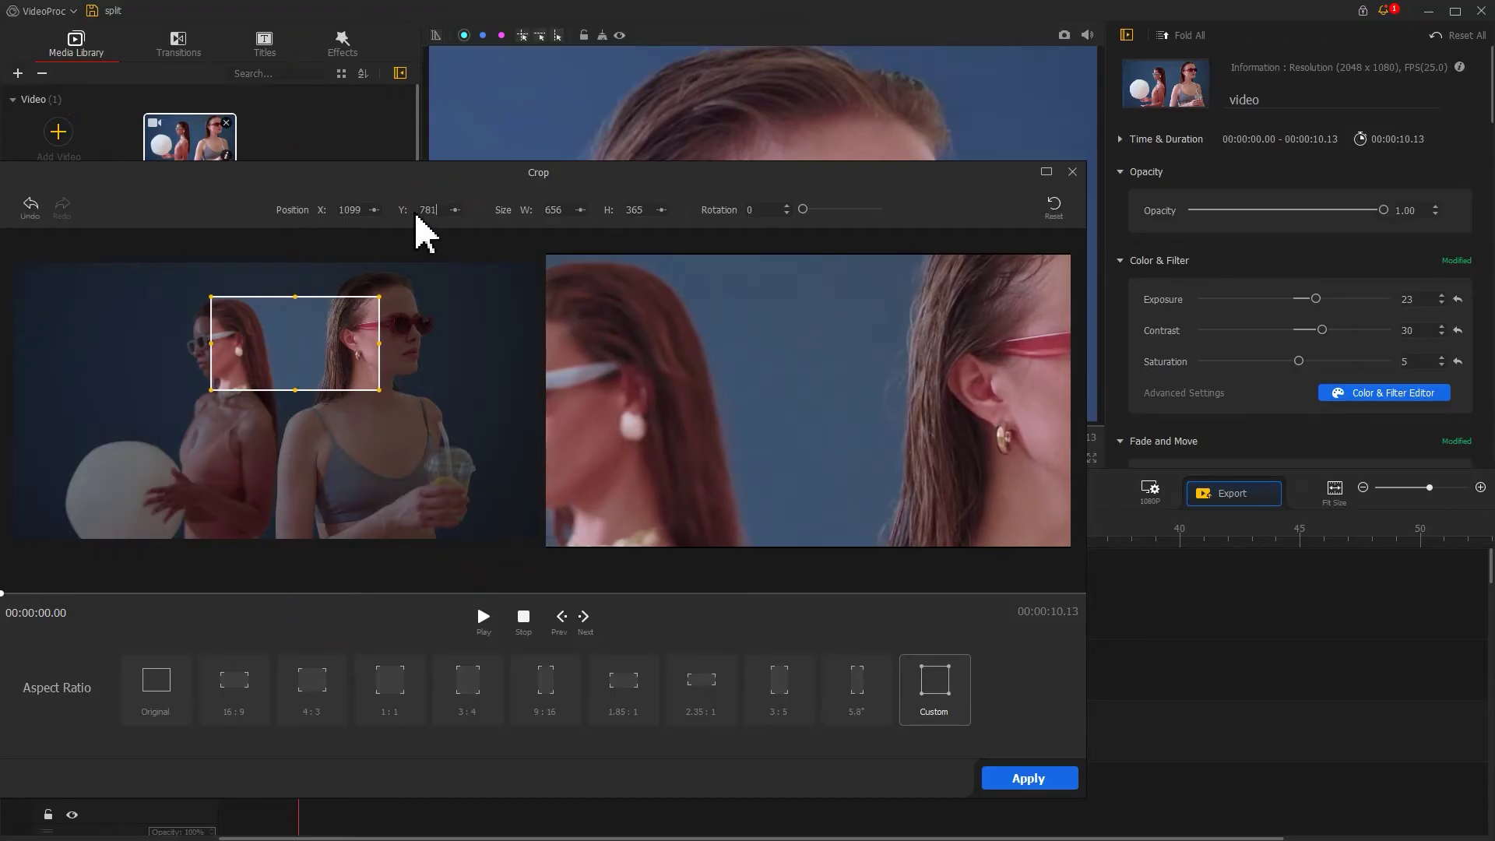
drag(371, 211, 355, 209)
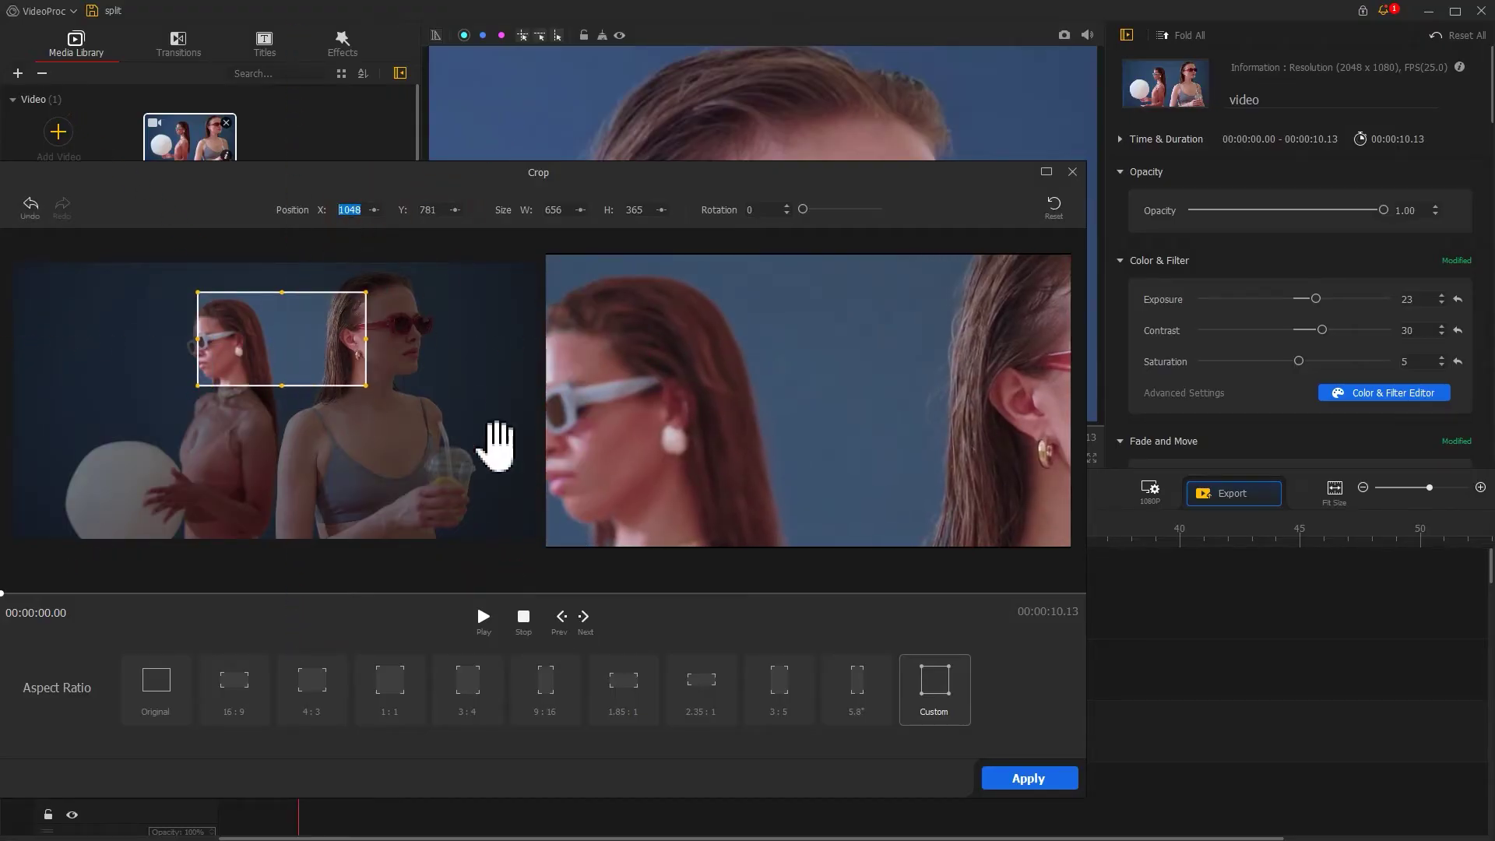
click(1013, 778)
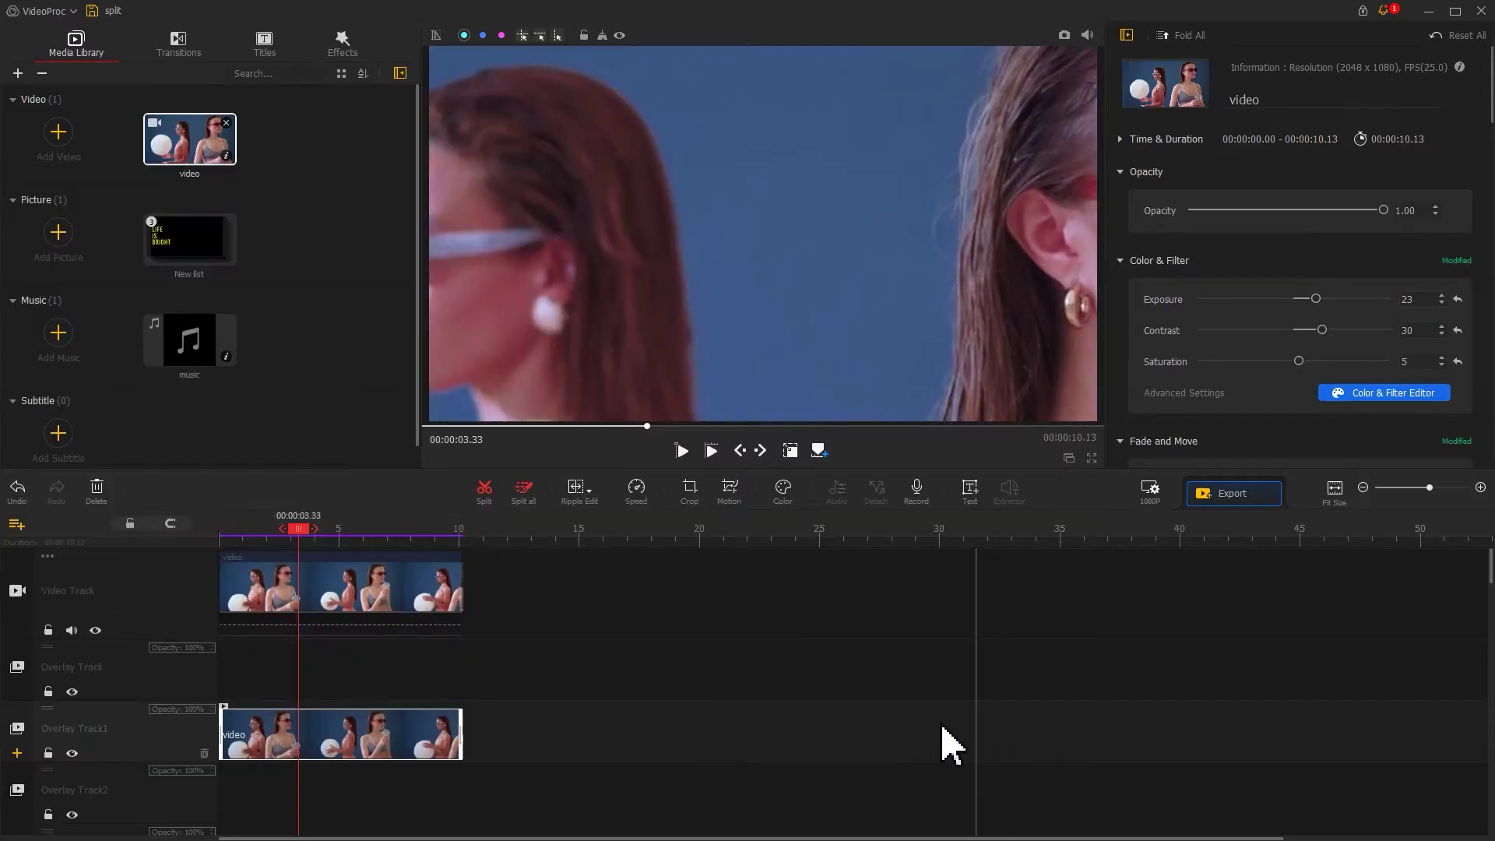
Fill the motion frame, add a 0.76 s keyframe with Smooth Speed Down 1, and push keyframe 1 off-left
click(730, 492)
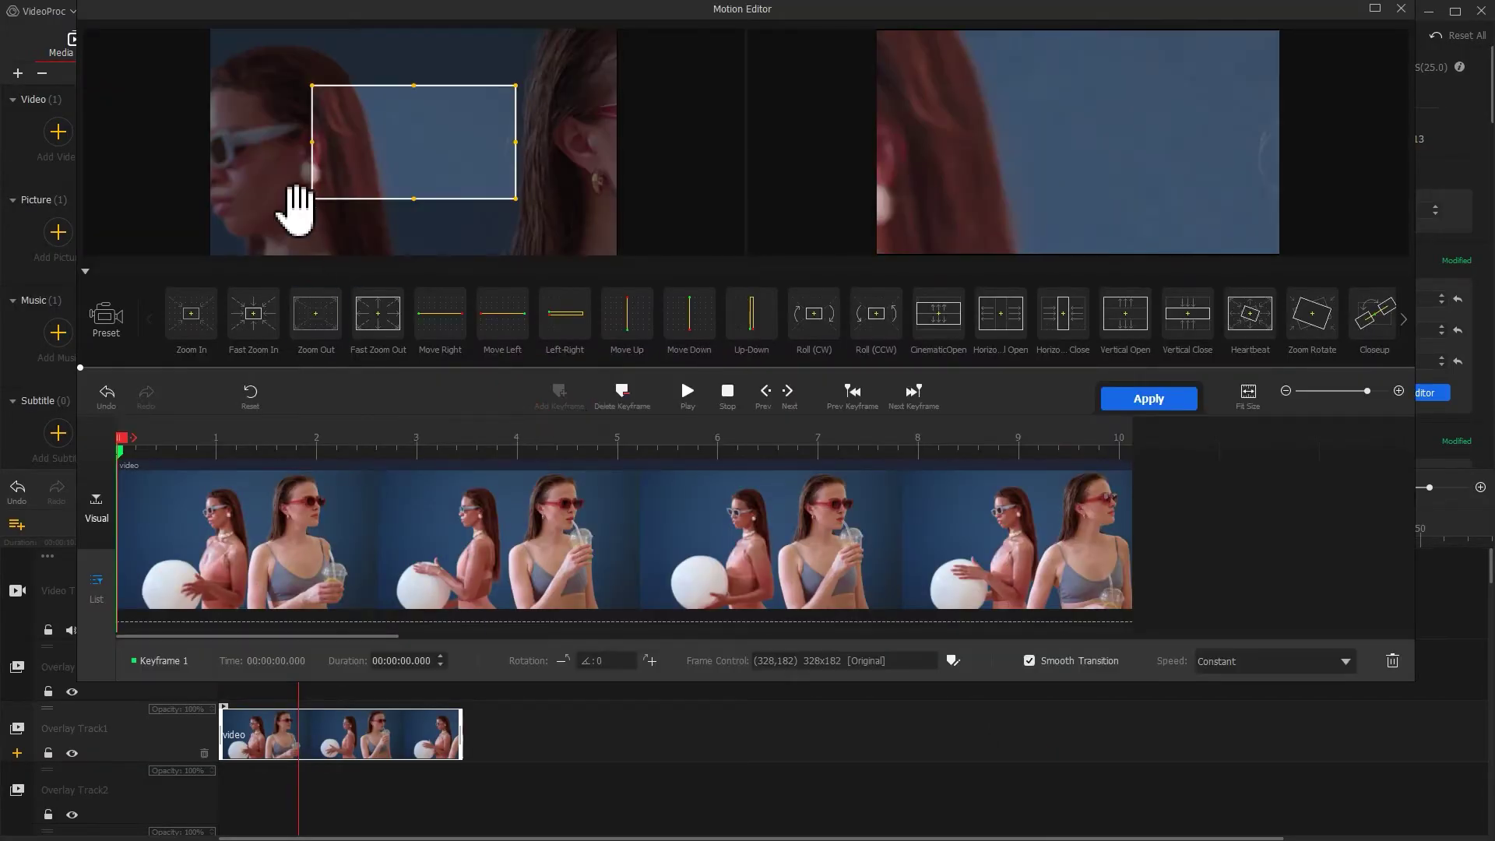
drag(311, 199, 212, 254)
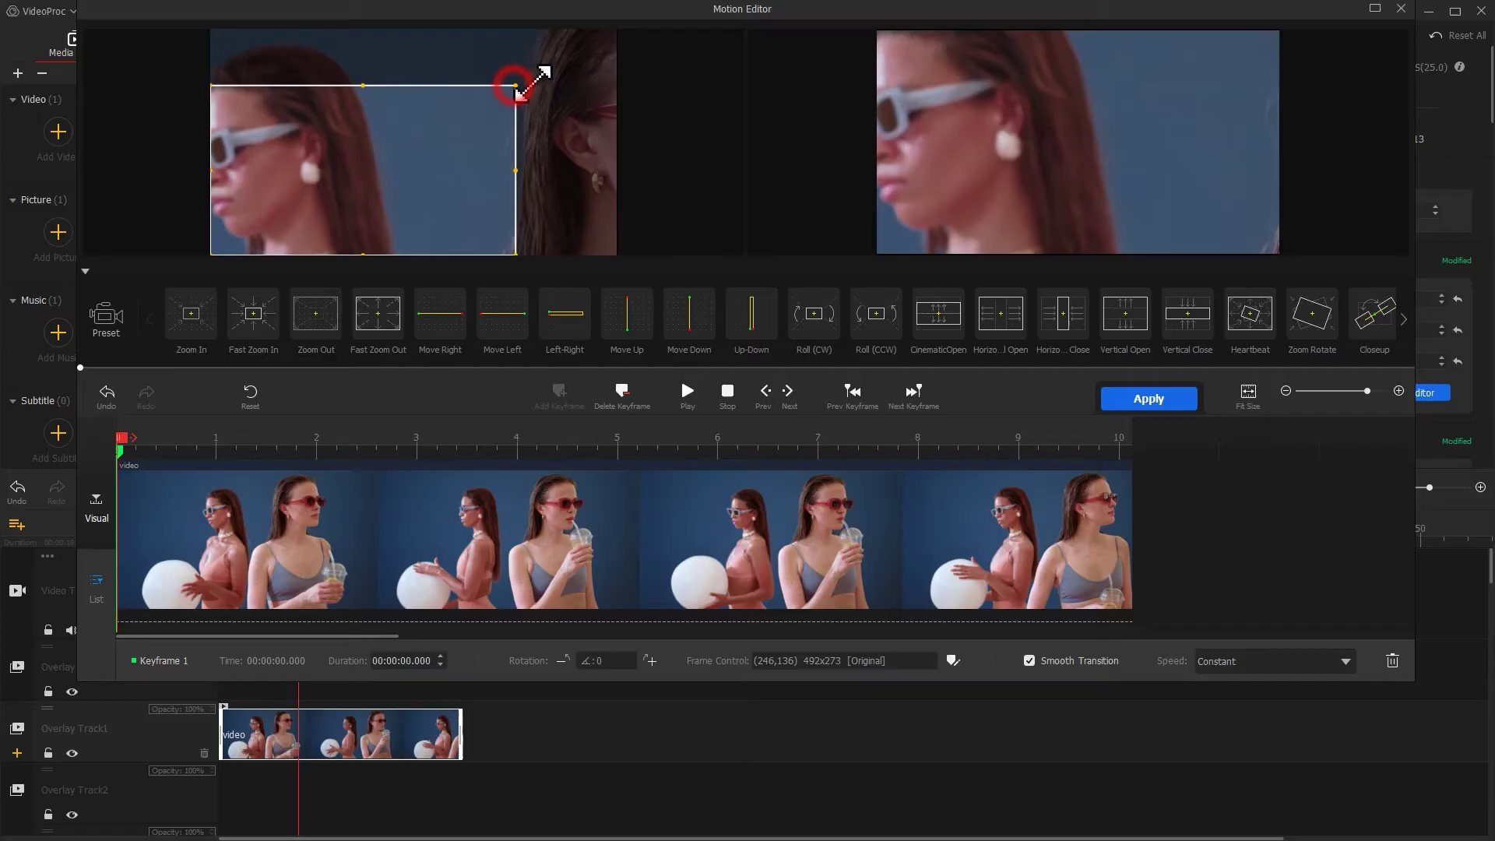
drag(516, 86, 608, 61)
click(193, 442)
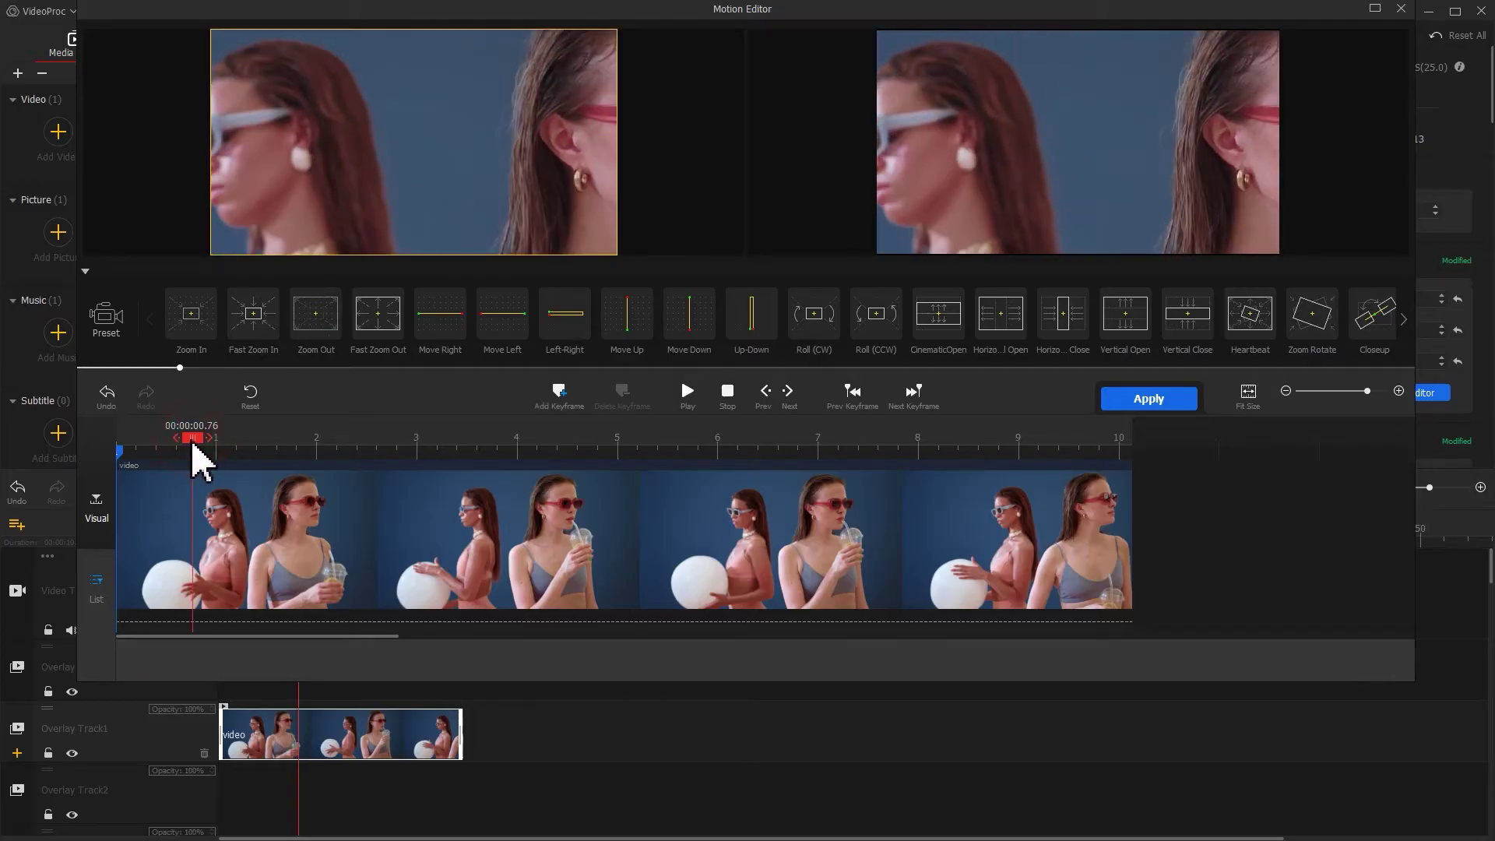
click(558, 392)
click(1242, 661)
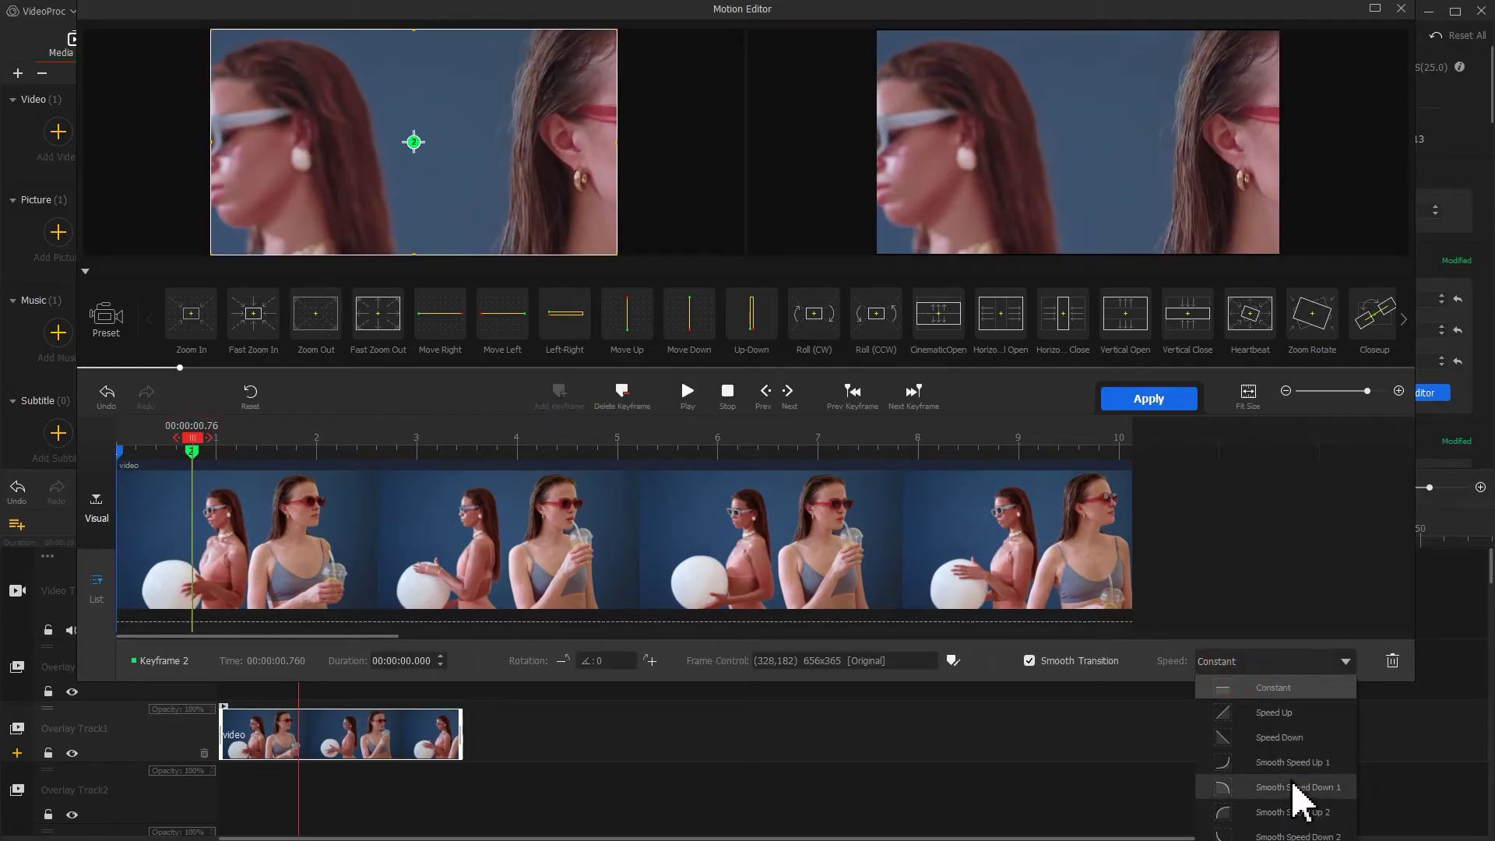
click(1297, 798)
click(119, 451)
drag(437, 198, 9, 195)
Apply the motion, then scale the overlay clip to 0.22 and reposition it
click(1110, 399)
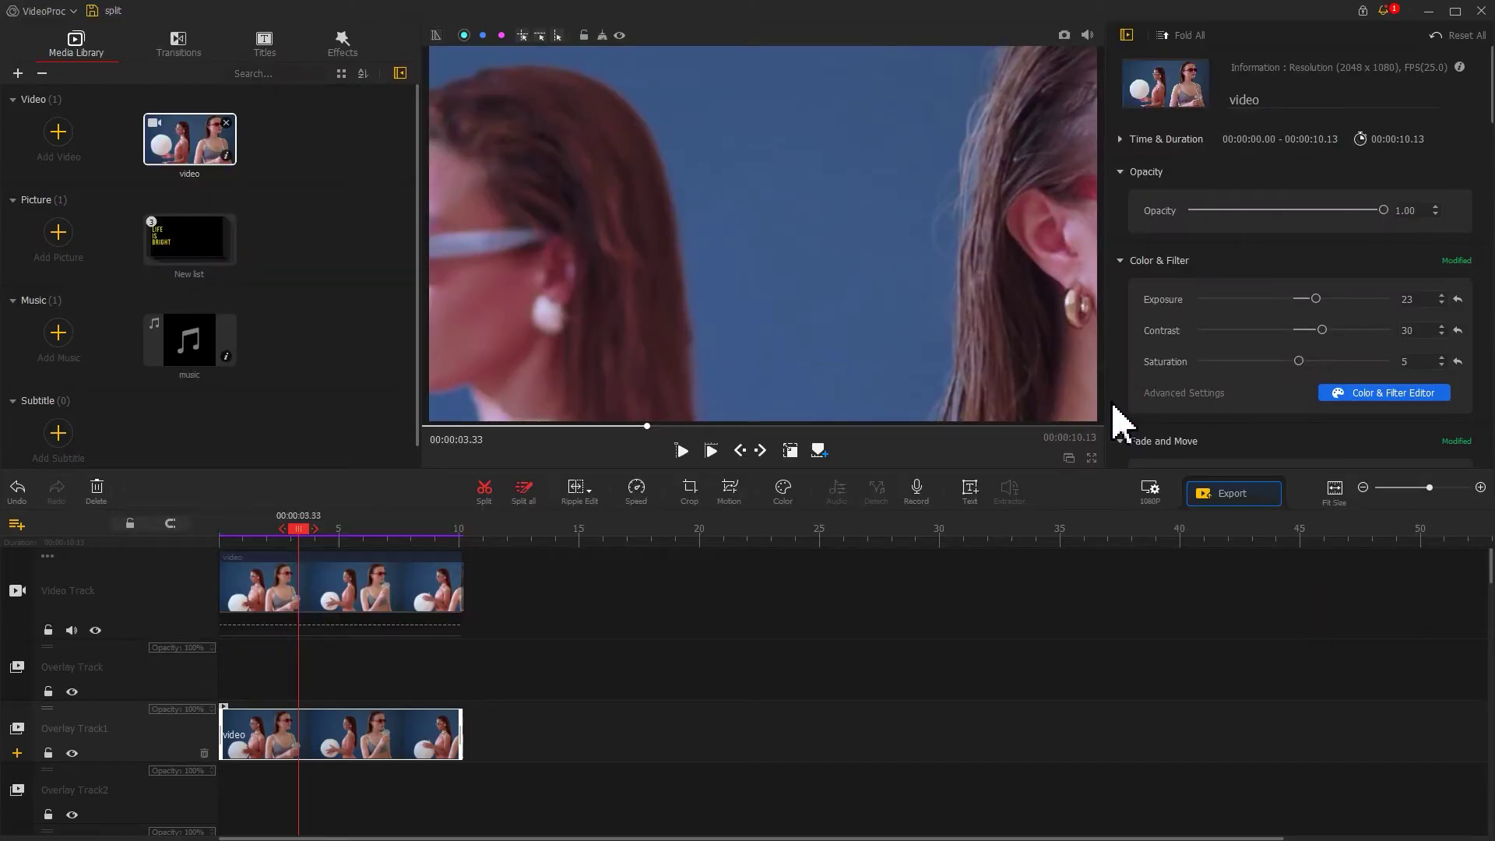
scroll(1480, 187, down, 8)
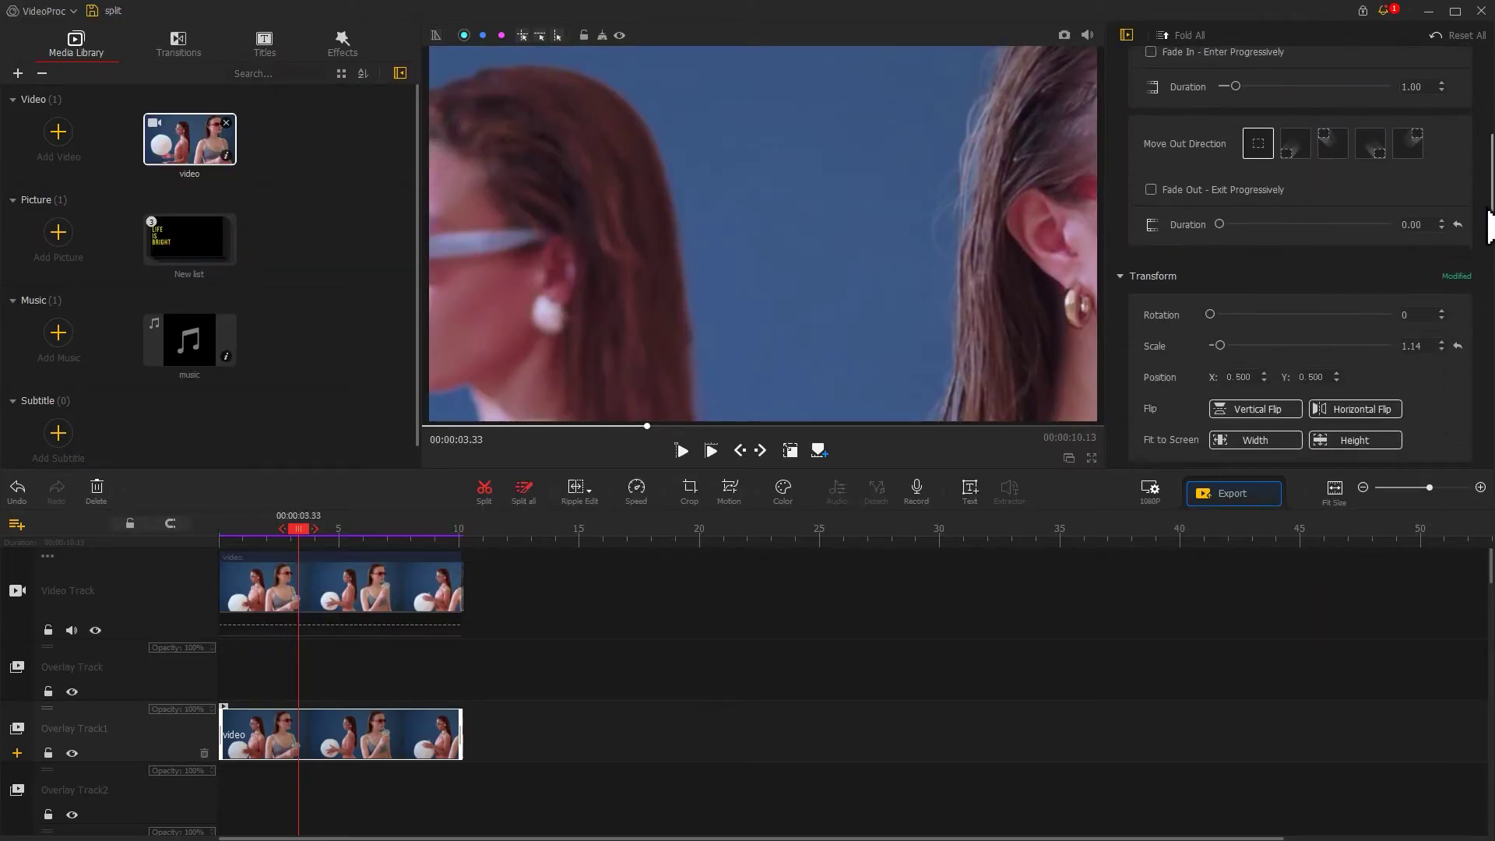
click(1415, 251)
text(0.22)
key(Return)
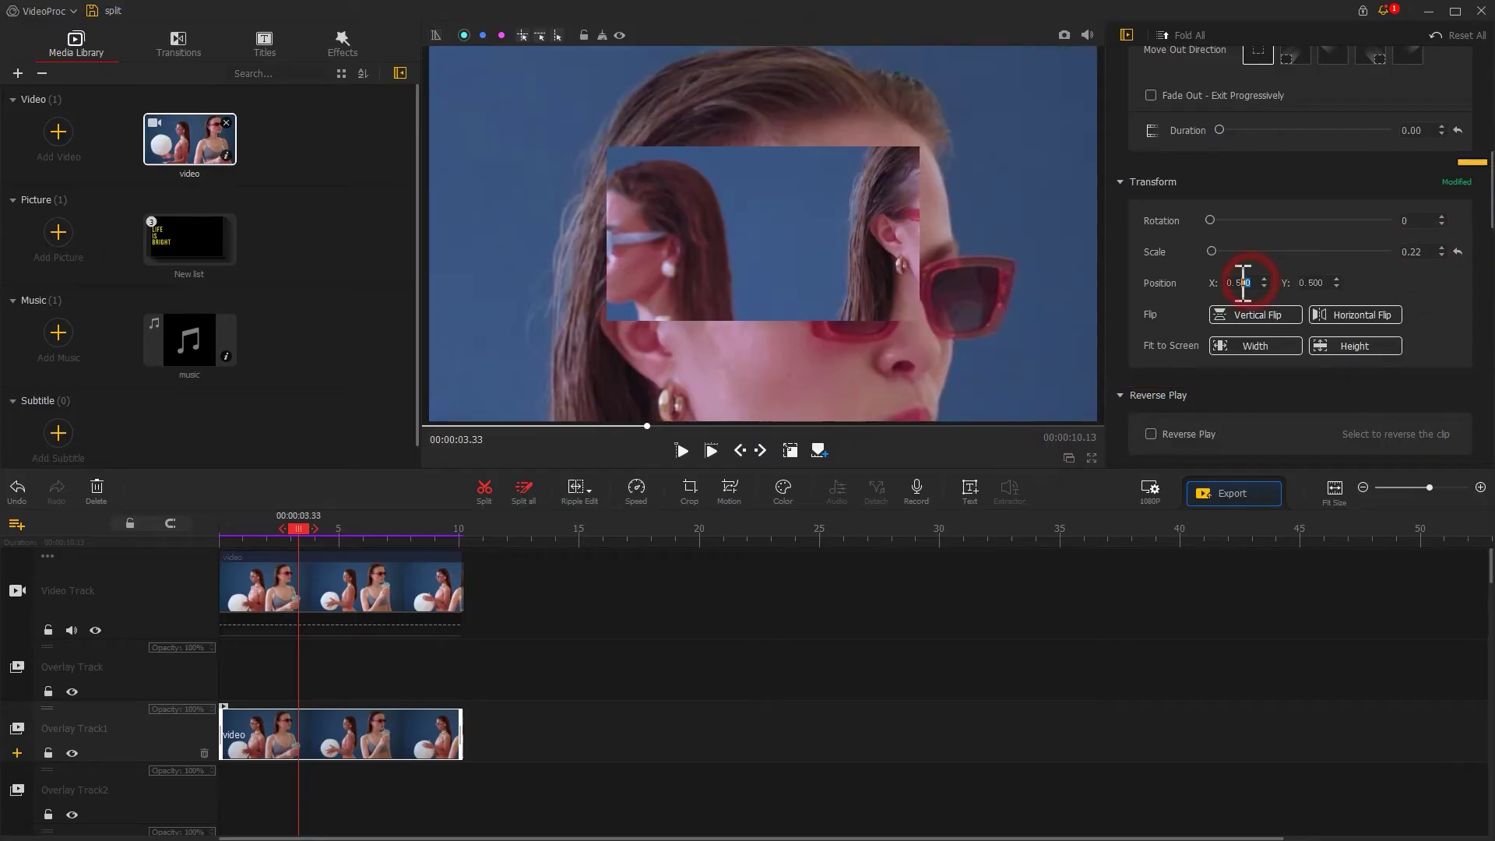
drag(1242, 283, 1360, 292)
text(74)
key(Return)
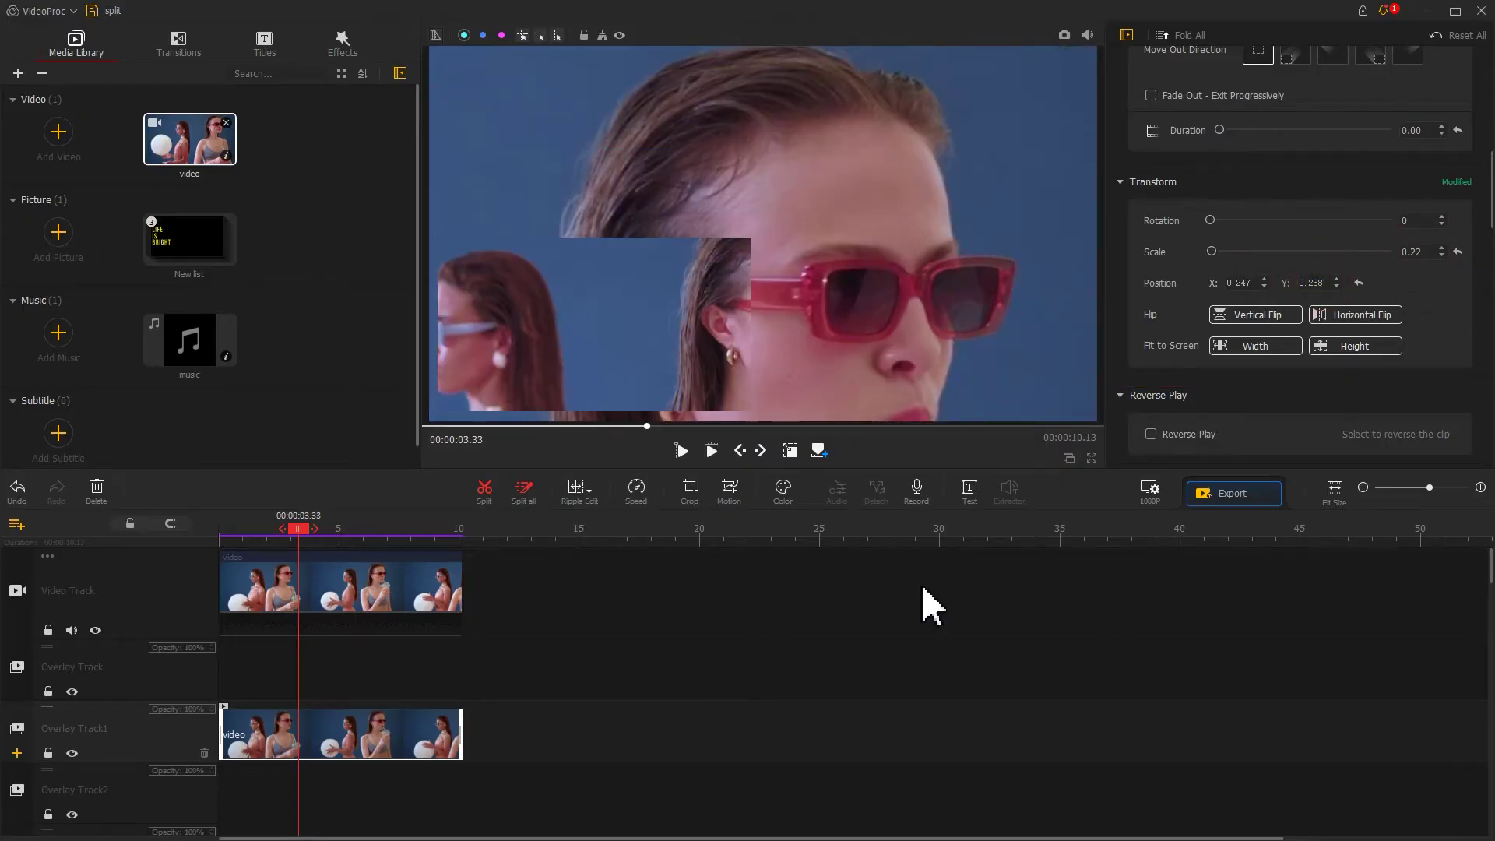
Set the main video clip to scale 0.22, X 0.247 and Y 0.743
click(272, 608)
scroll(1469, 244, down, 6)
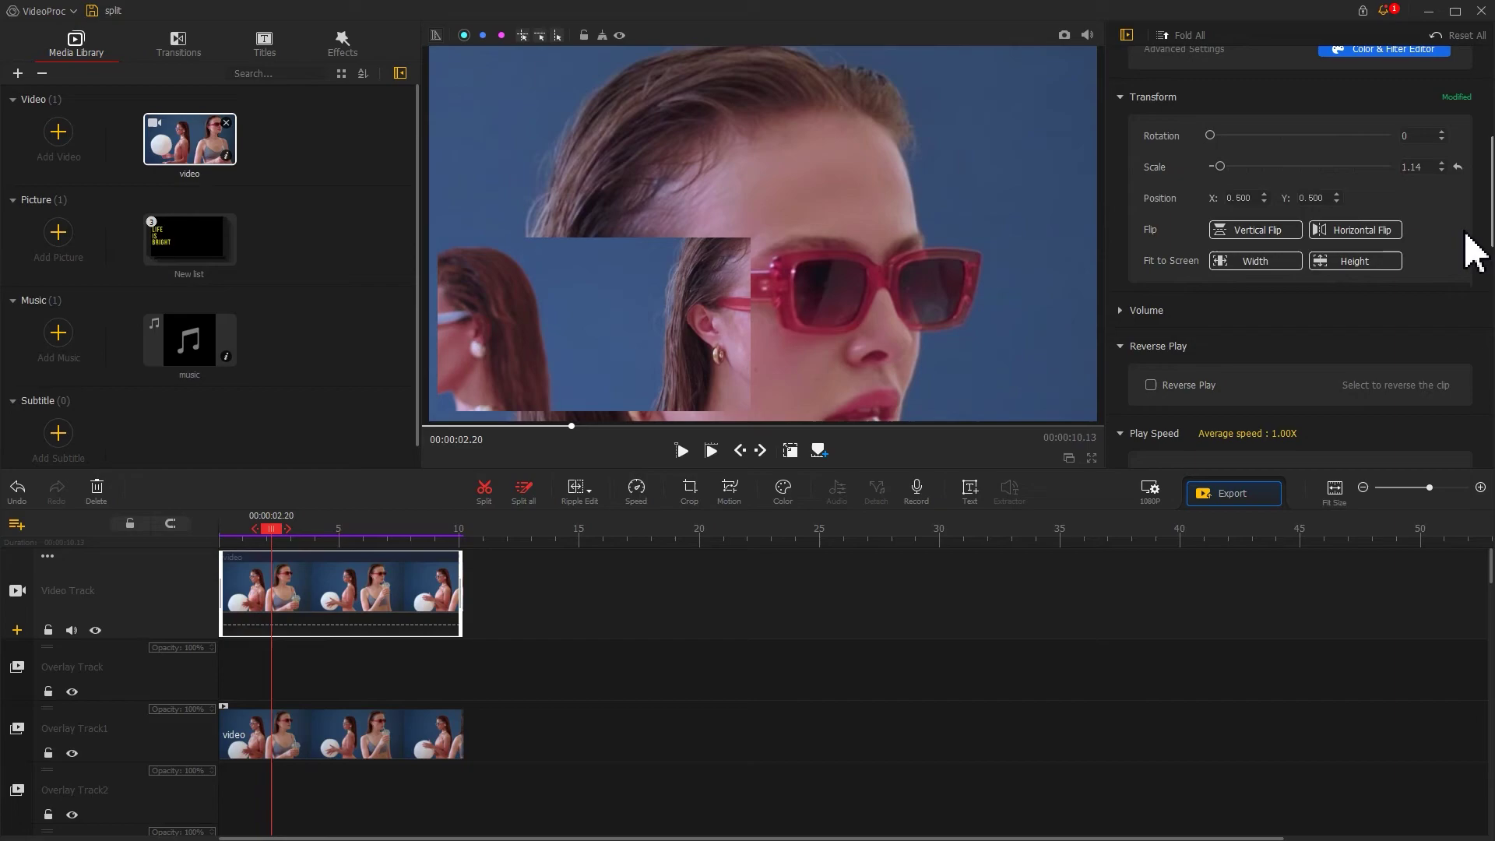
drag(1245, 155, 1215, 155)
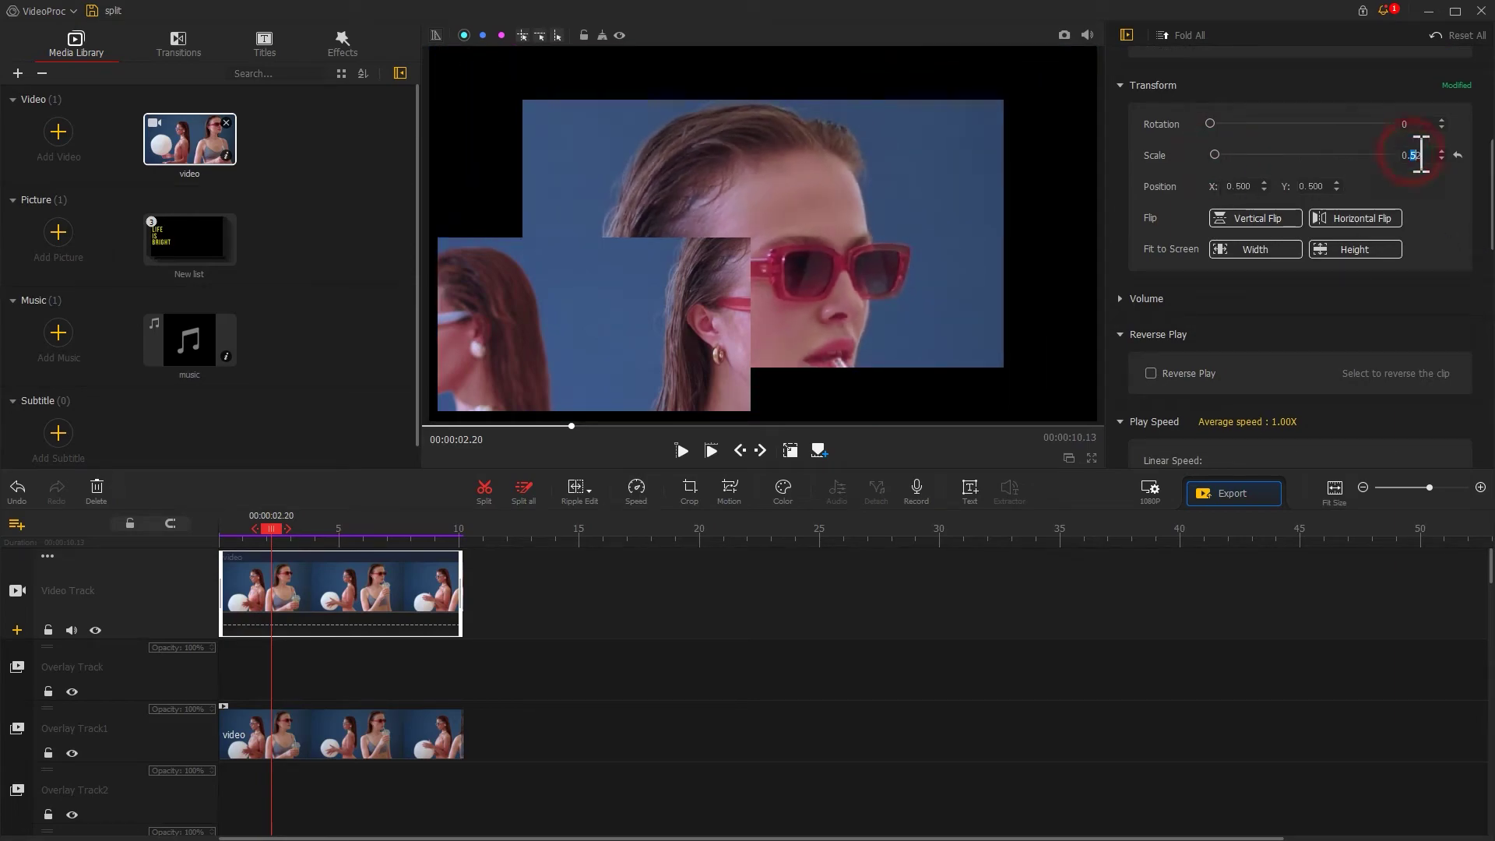
text(2)
key(Return)
text(247)
key(Return)
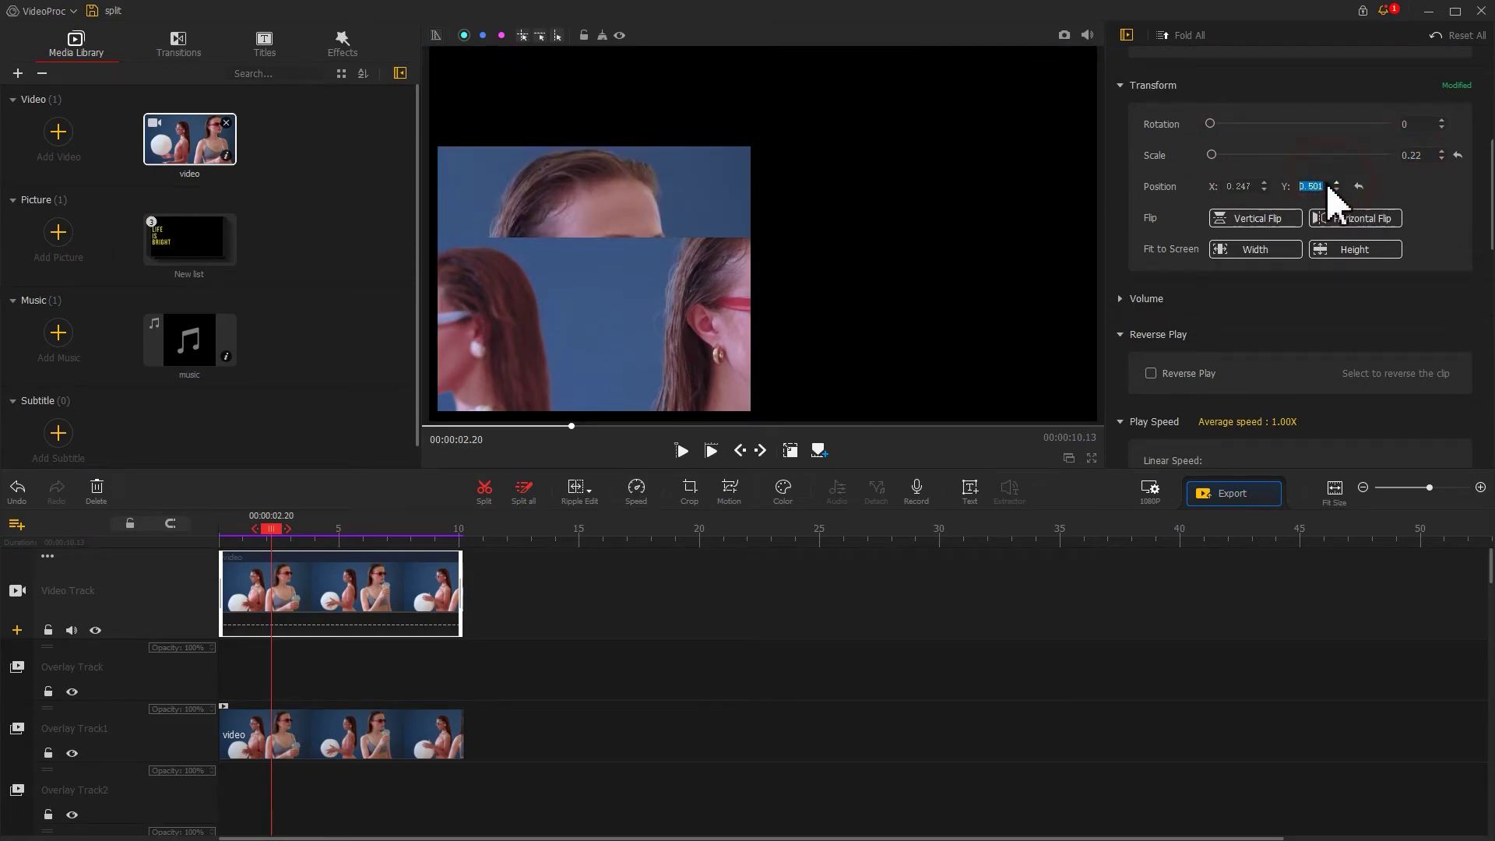
text(743)
key(Return)
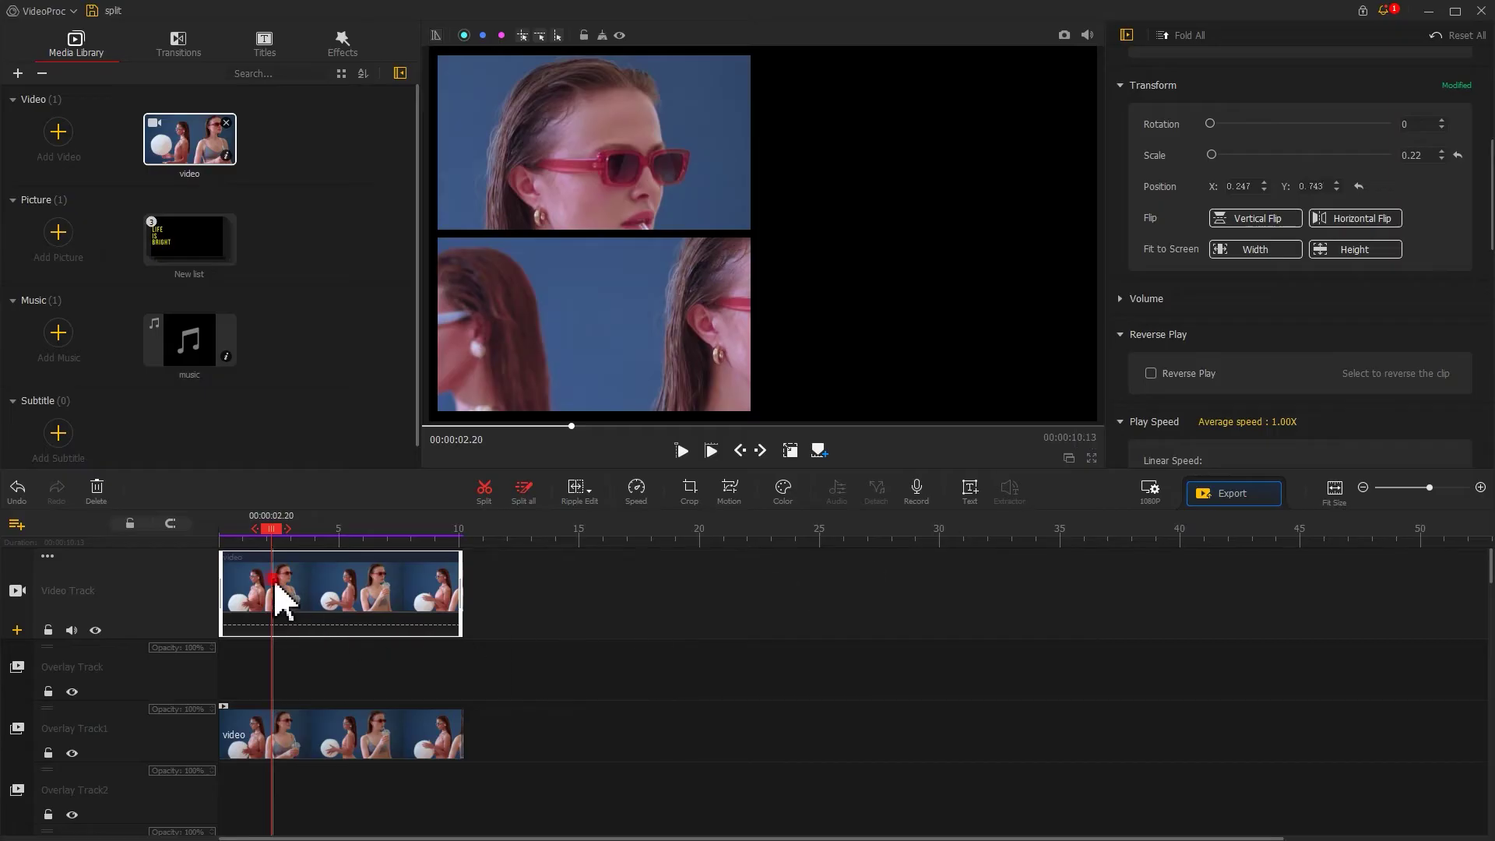
scroll(276, 603, down, 2)
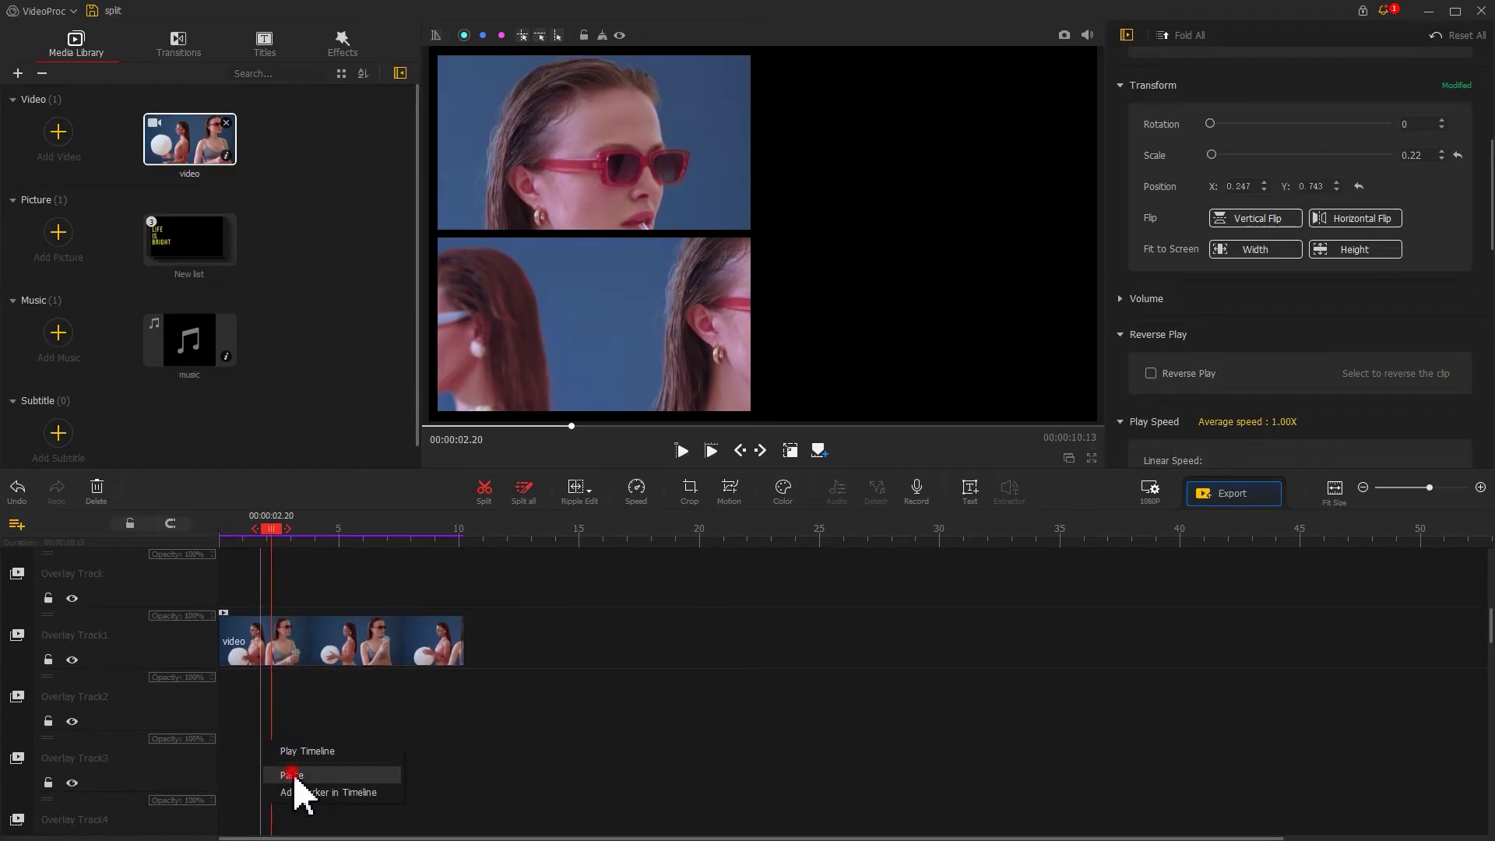
Paste a copy of the clip onto Overlay Track3 and crop it to a 5:8 strip of the woman with the drink
click(292, 775)
click(691, 491)
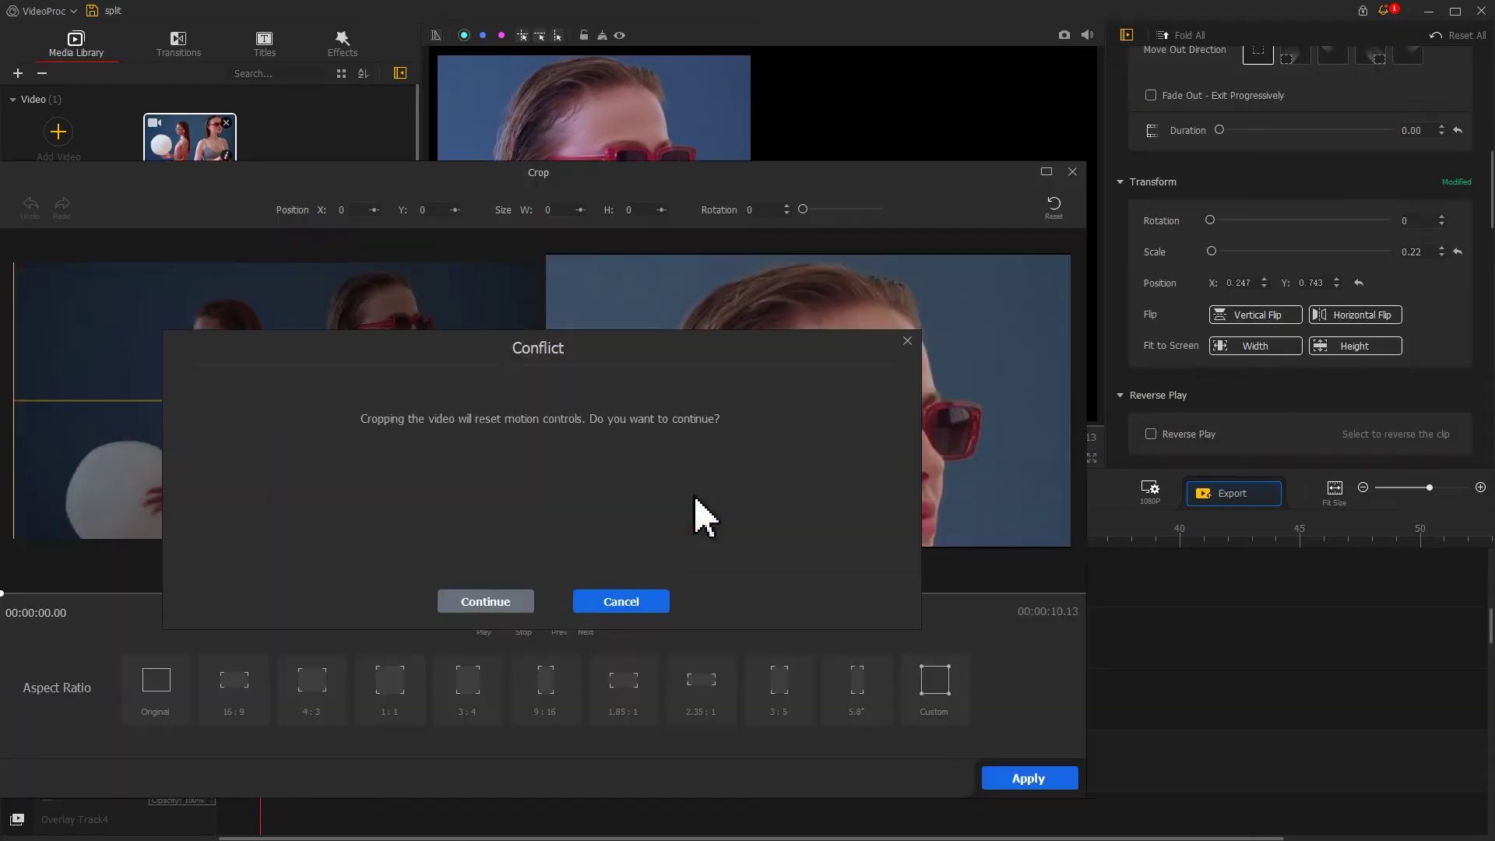
click(485, 604)
drag(588, 179, 723, 95)
click(1006, 610)
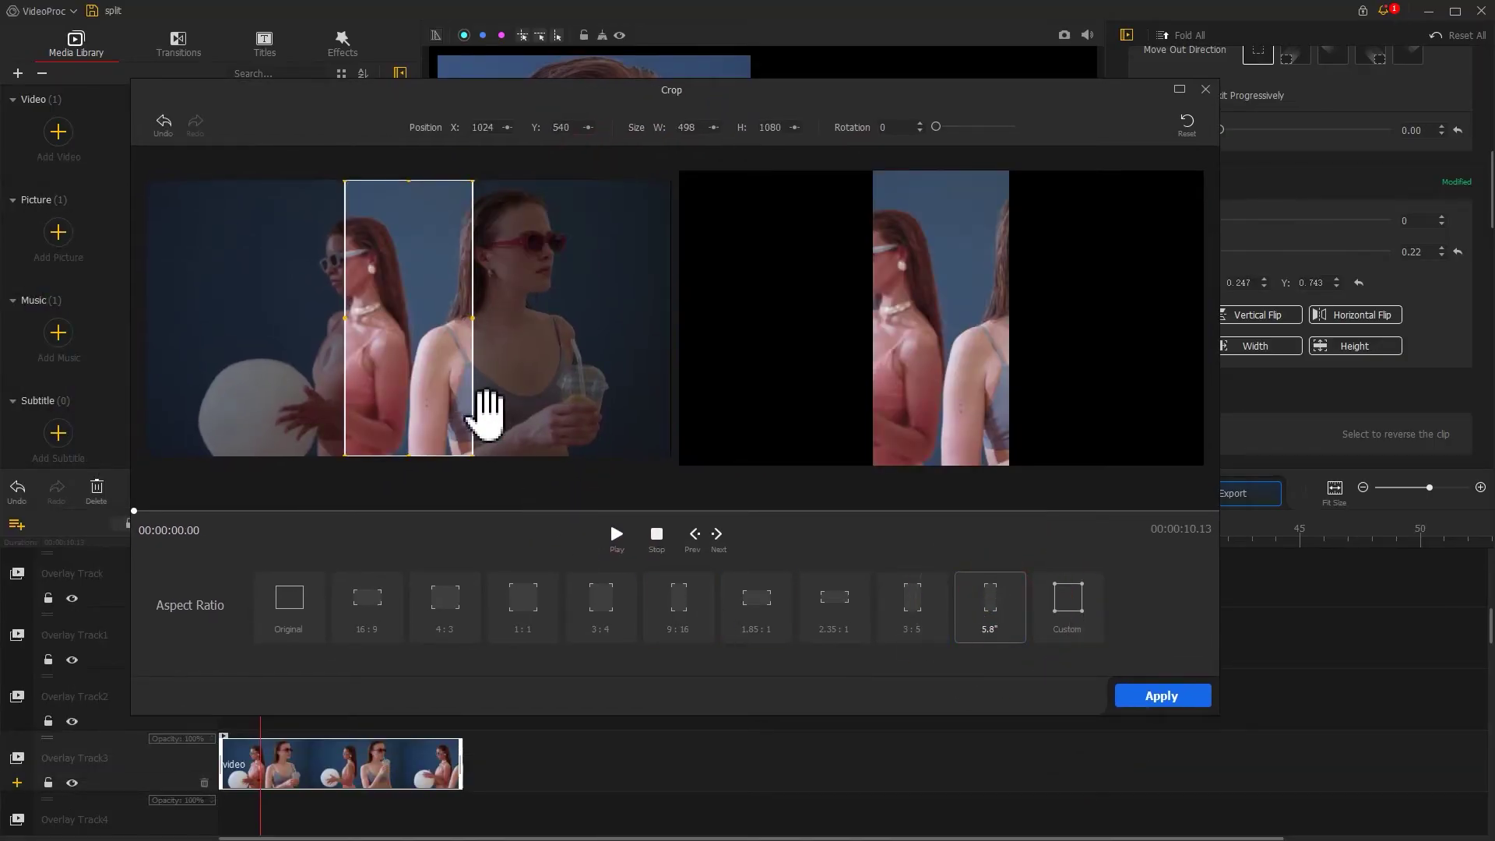
drag(456, 356, 564, 358)
click(1171, 697)
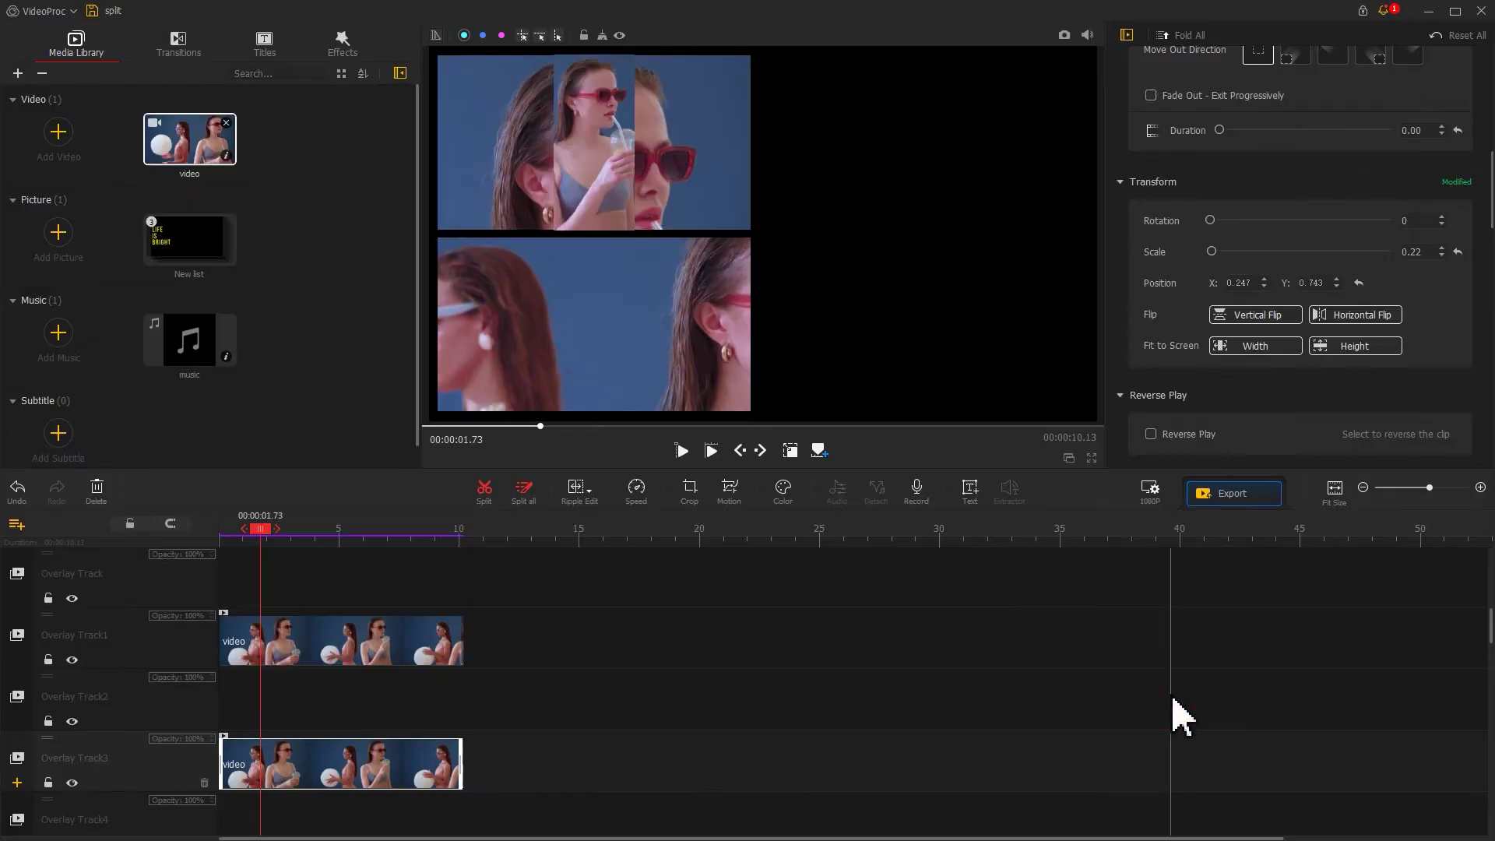
Keyframe the strip's motion, including one at 1.28 s, so it slides in from off the left edge
click(733, 498)
drag(389, 197, 467, 30)
click(190, 446)
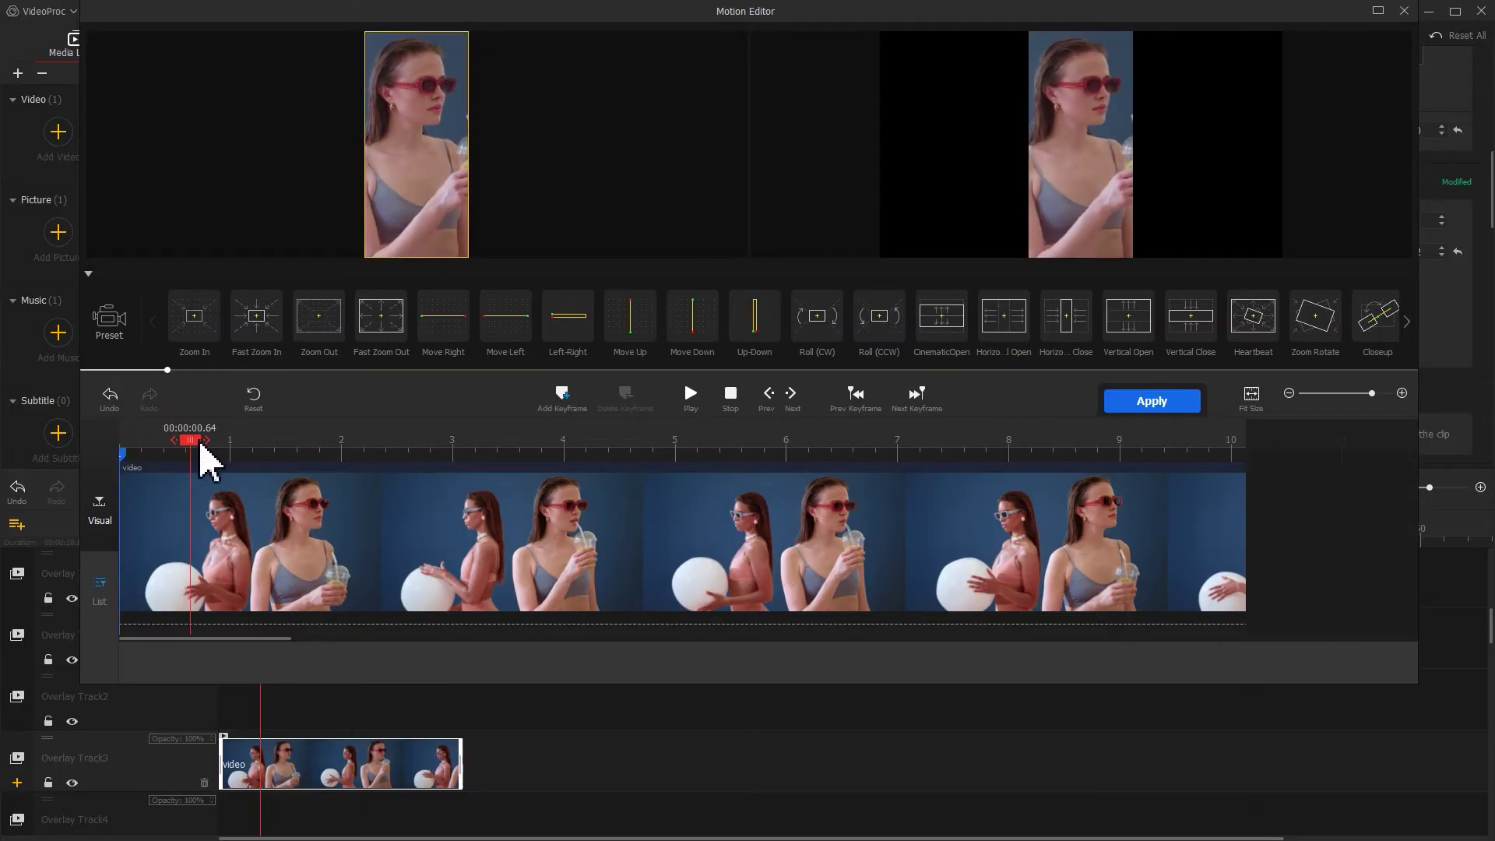
click(554, 399)
click(266, 444)
click(565, 399)
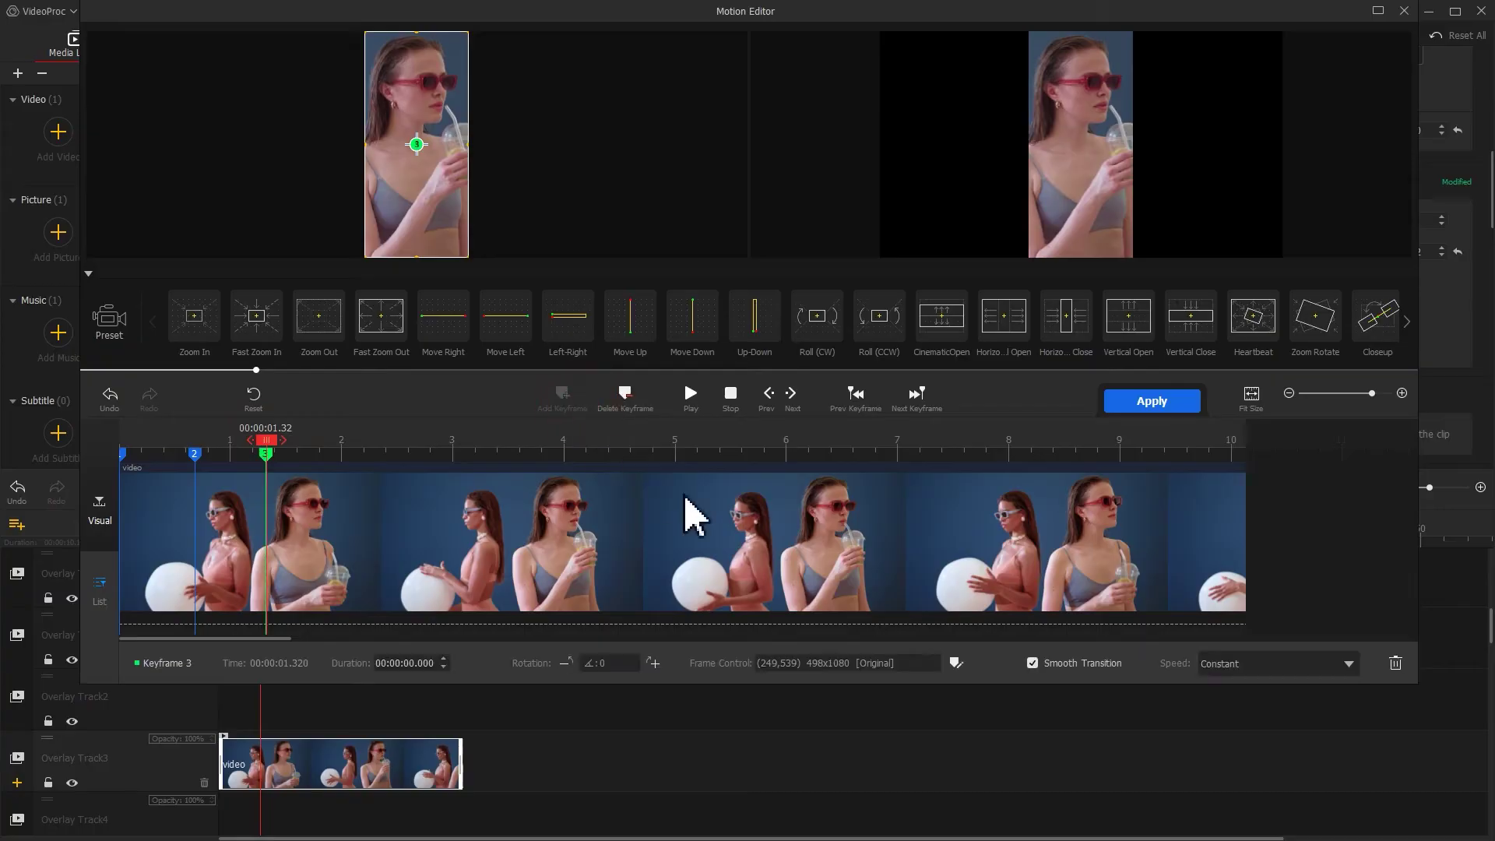
click(1228, 665)
click(1337, 788)
click(194, 454)
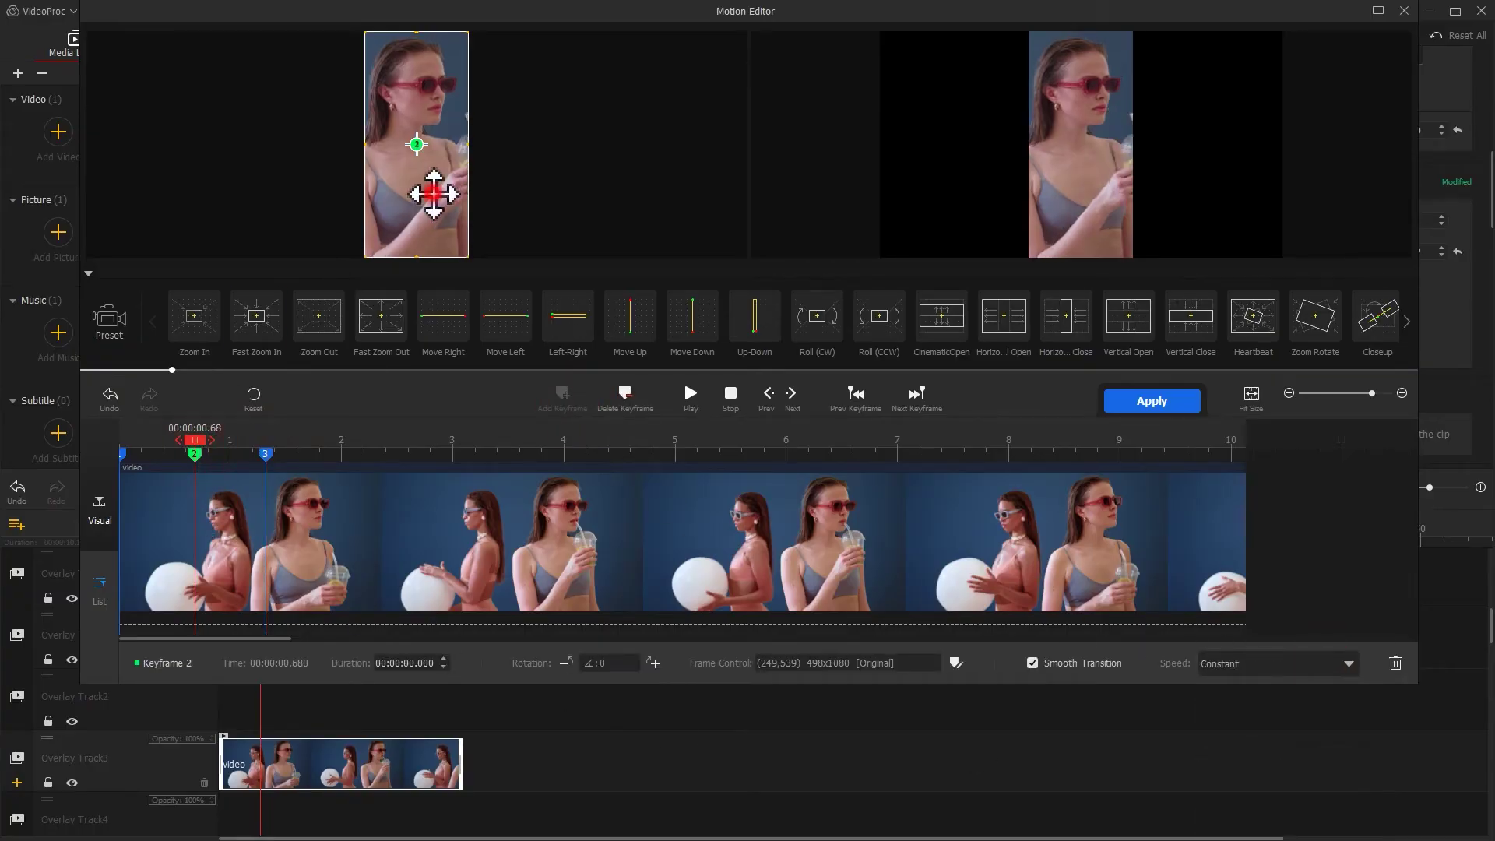
click(123, 452)
drag(386, 172, 281, 172)
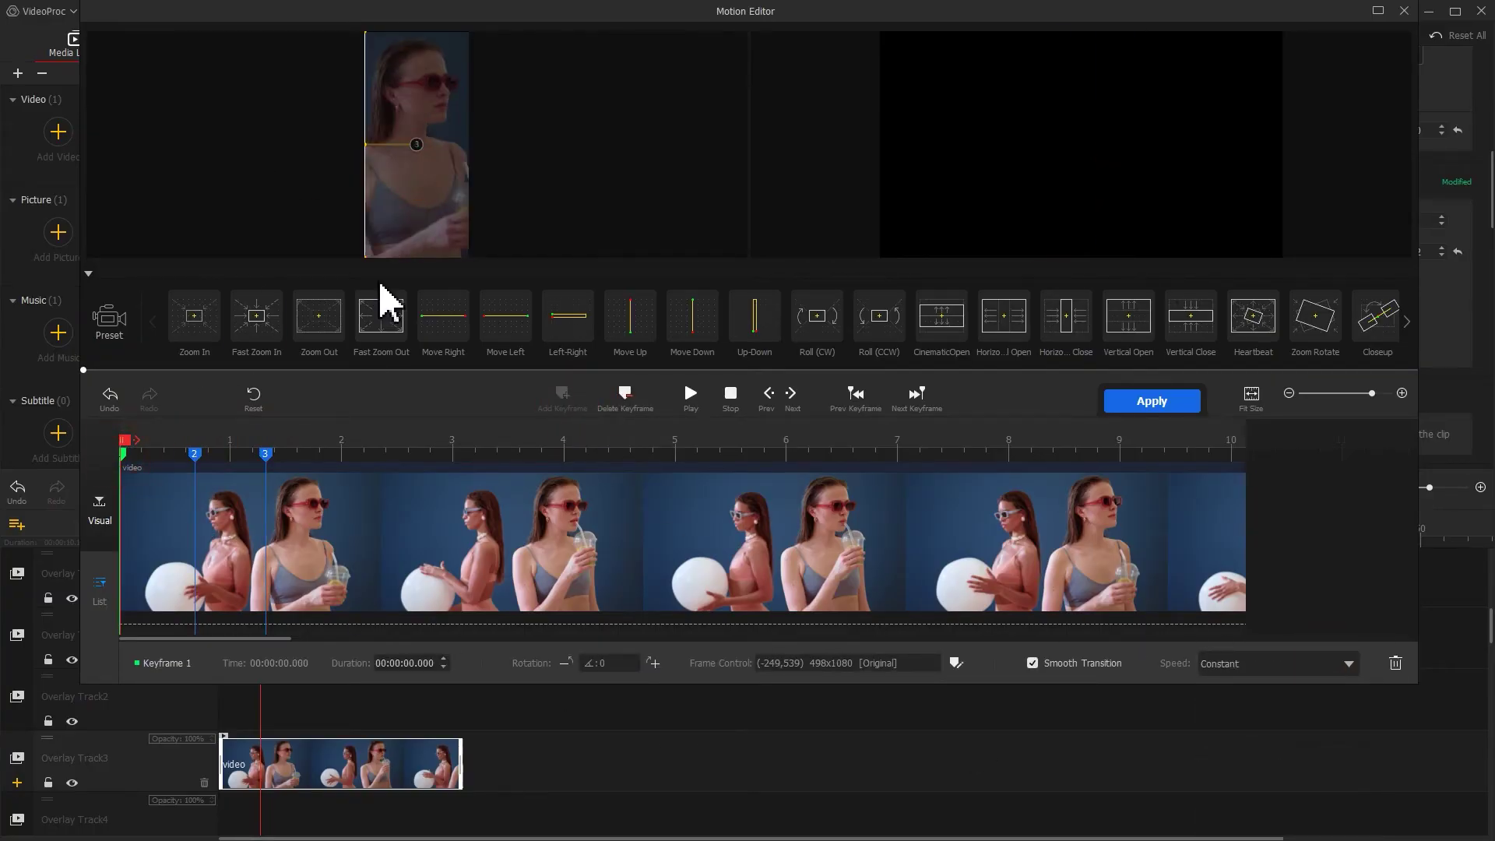
click(1152, 401)
Extend the Overlay Track4 clip to full length and crop it onto the woman holding the ball
click(257, 768)
scroll(343, 724, down, 1)
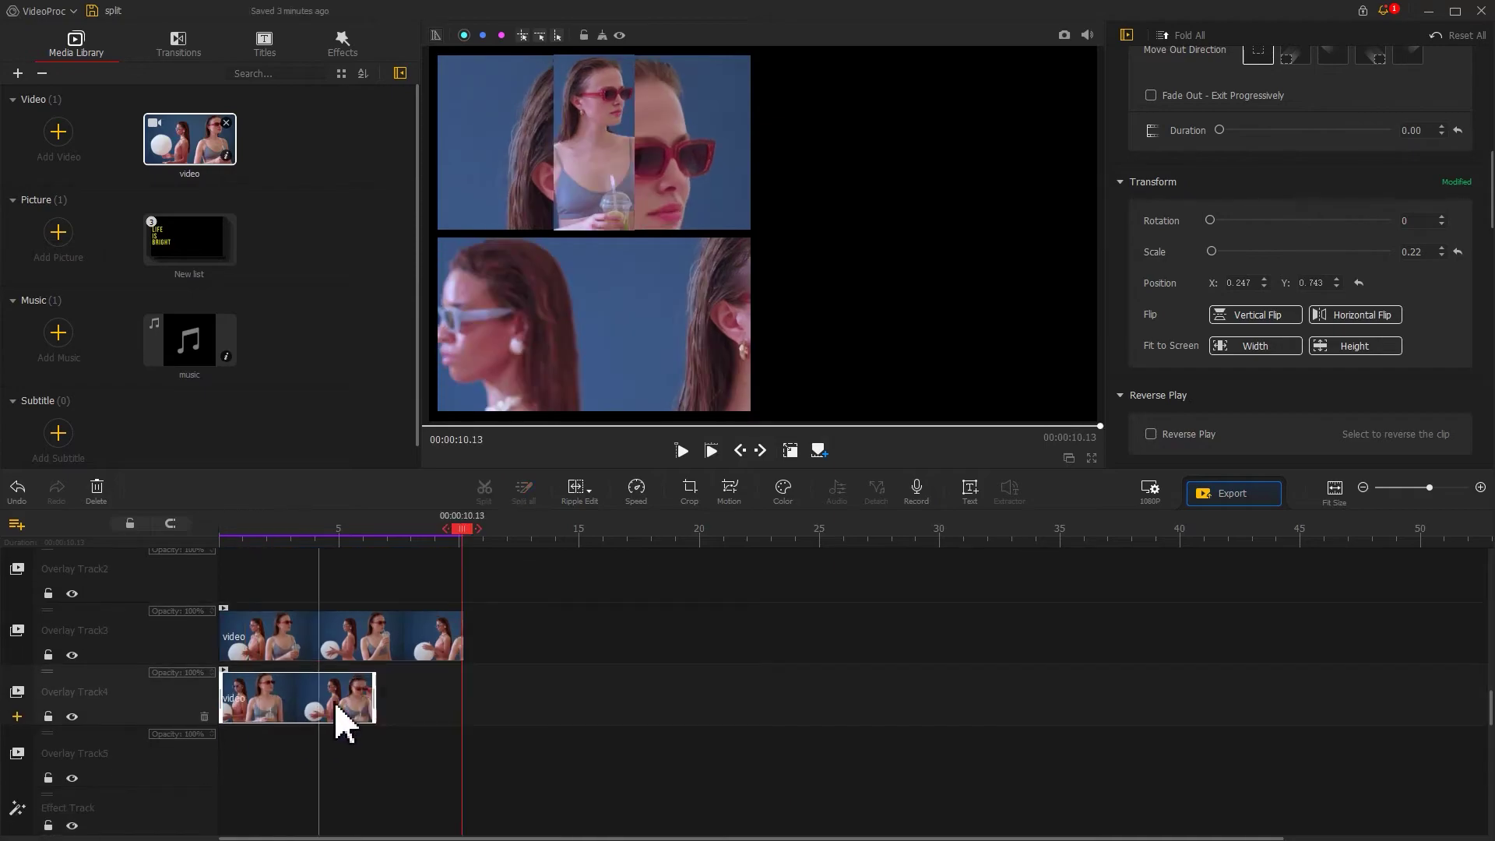
drag(375, 698, 462, 698)
click(689, 491)
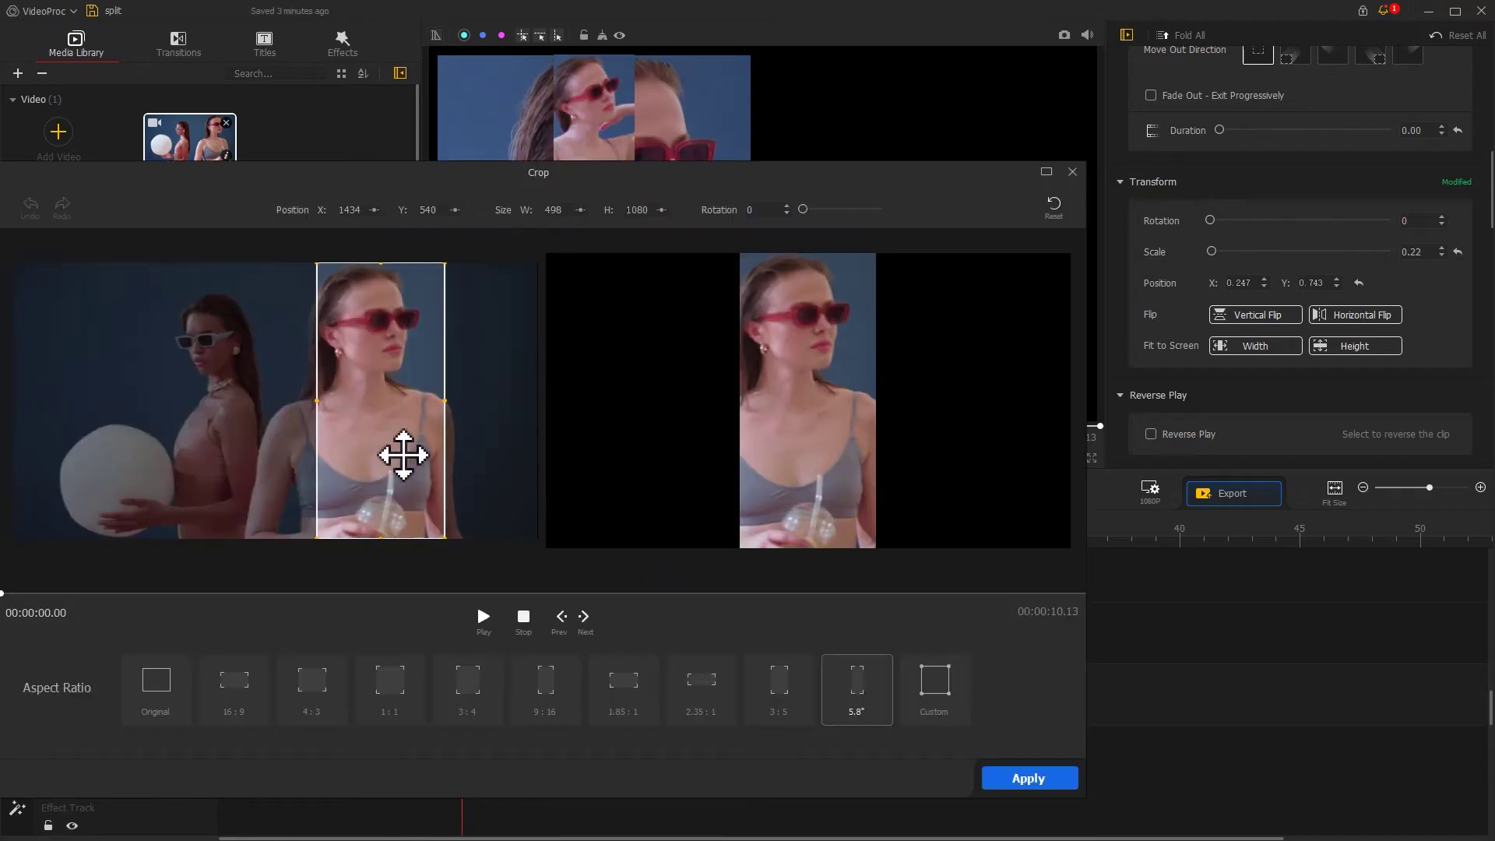
drag(403, 455, 207, 454)
click(1028, 779)
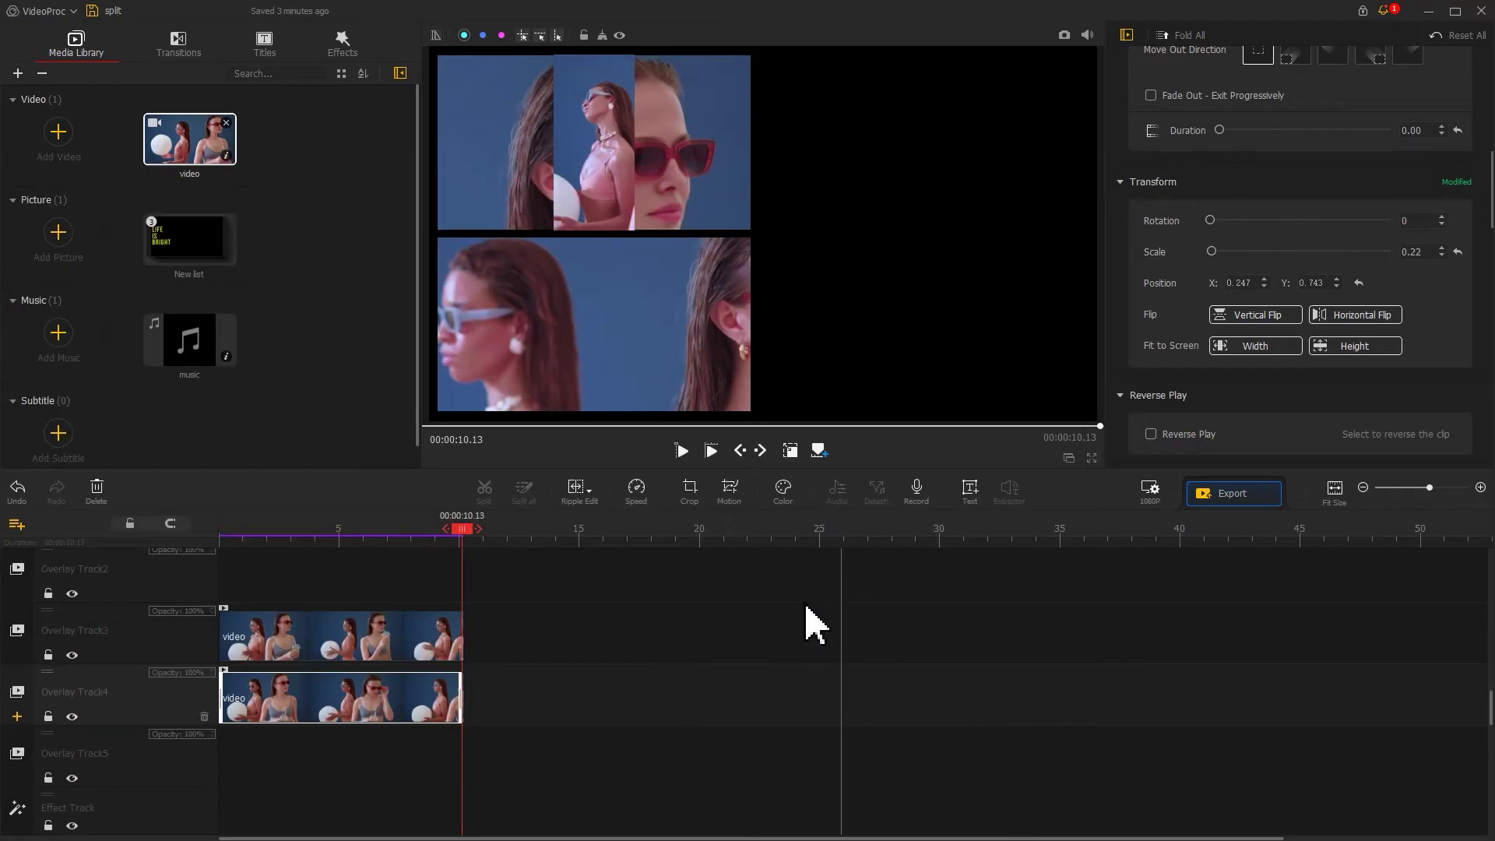
Shift and resize the clip's motion frame so the crop fills its panel
click(729, 491)
drag(394, 200, 390, 234)
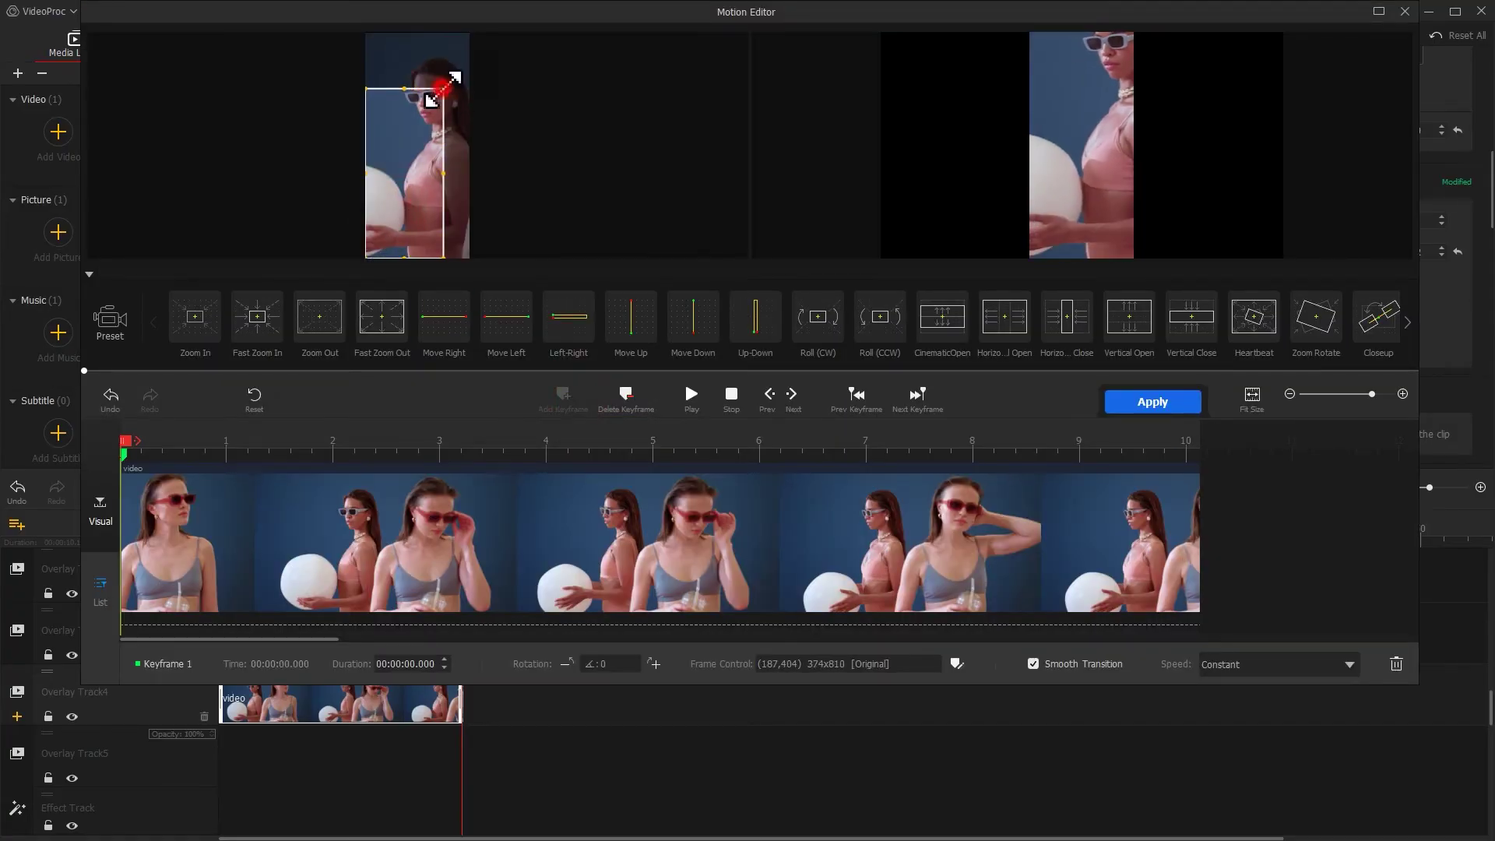
drag(444, 88, 466, 41)
click(195, 441)
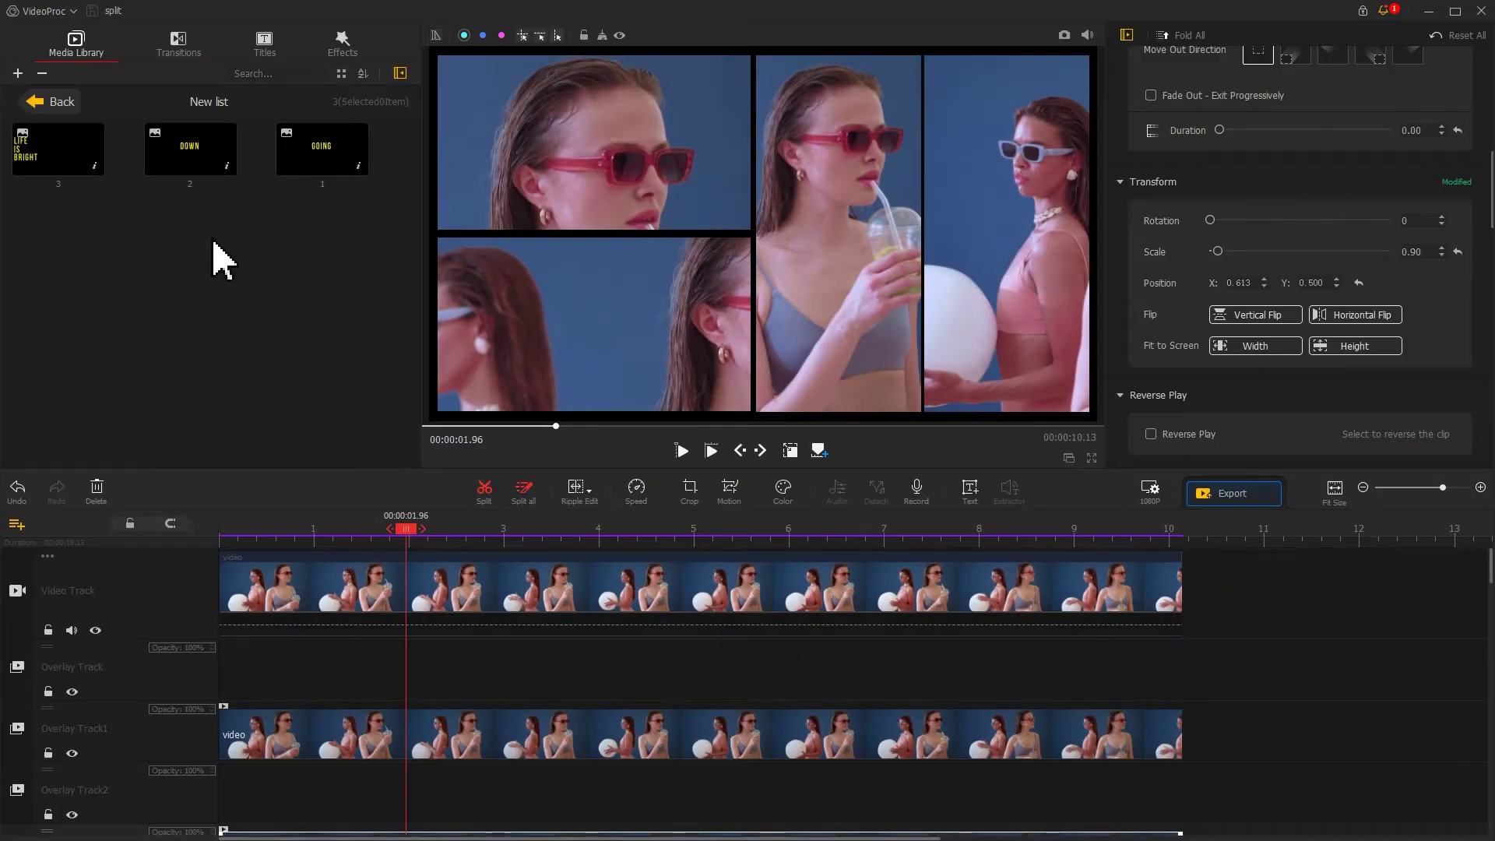
Place the GOING word image on the Overlay Track at the playhead and blend it with Color Dodge
drag(311, 153, 1182, 664)
scroll(1469, 250, down, 10)
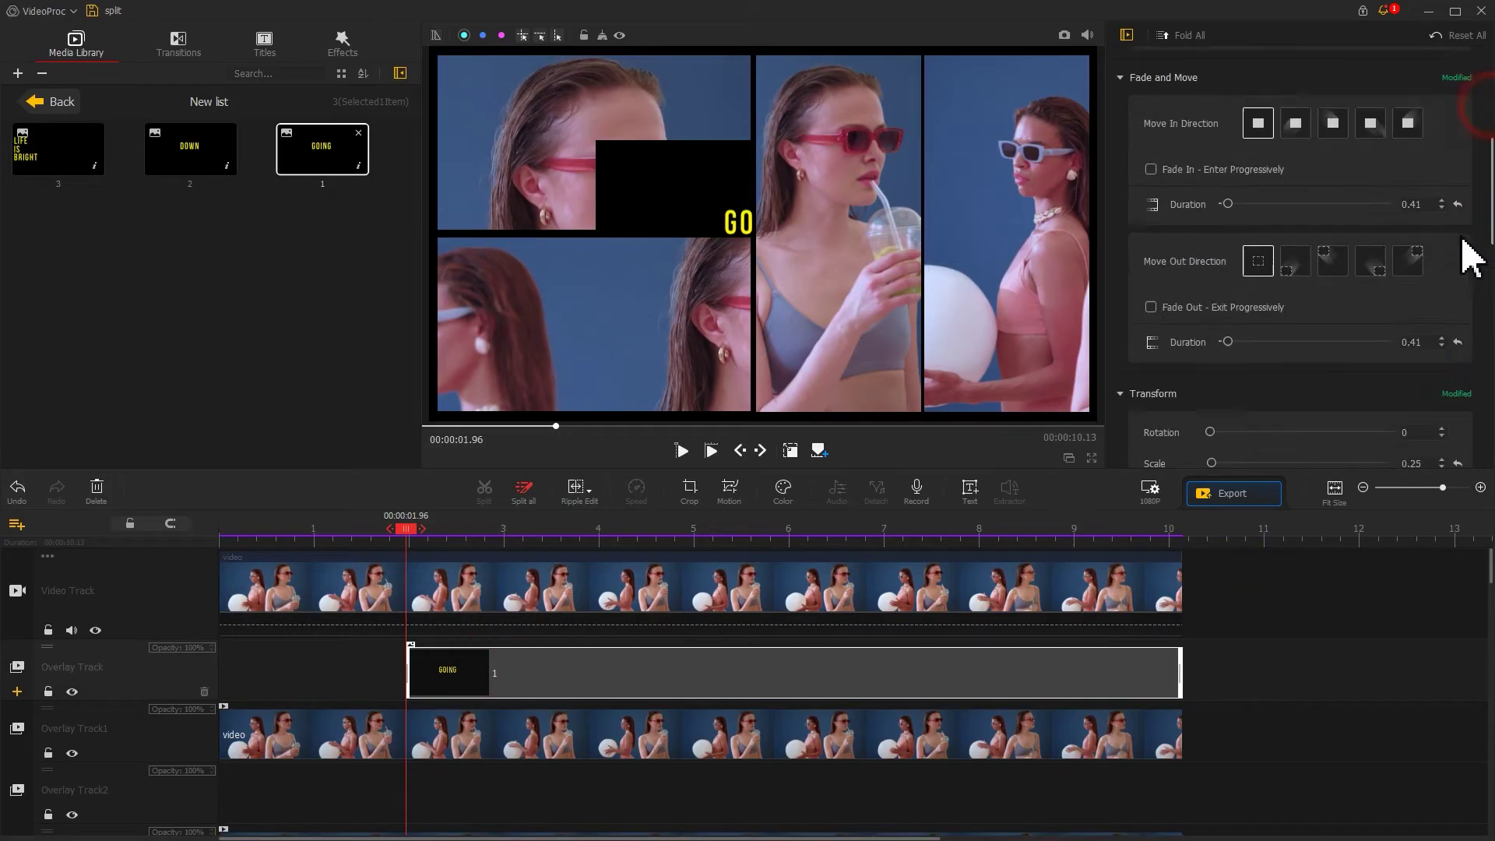
scroll(1464, 277, down, 3)
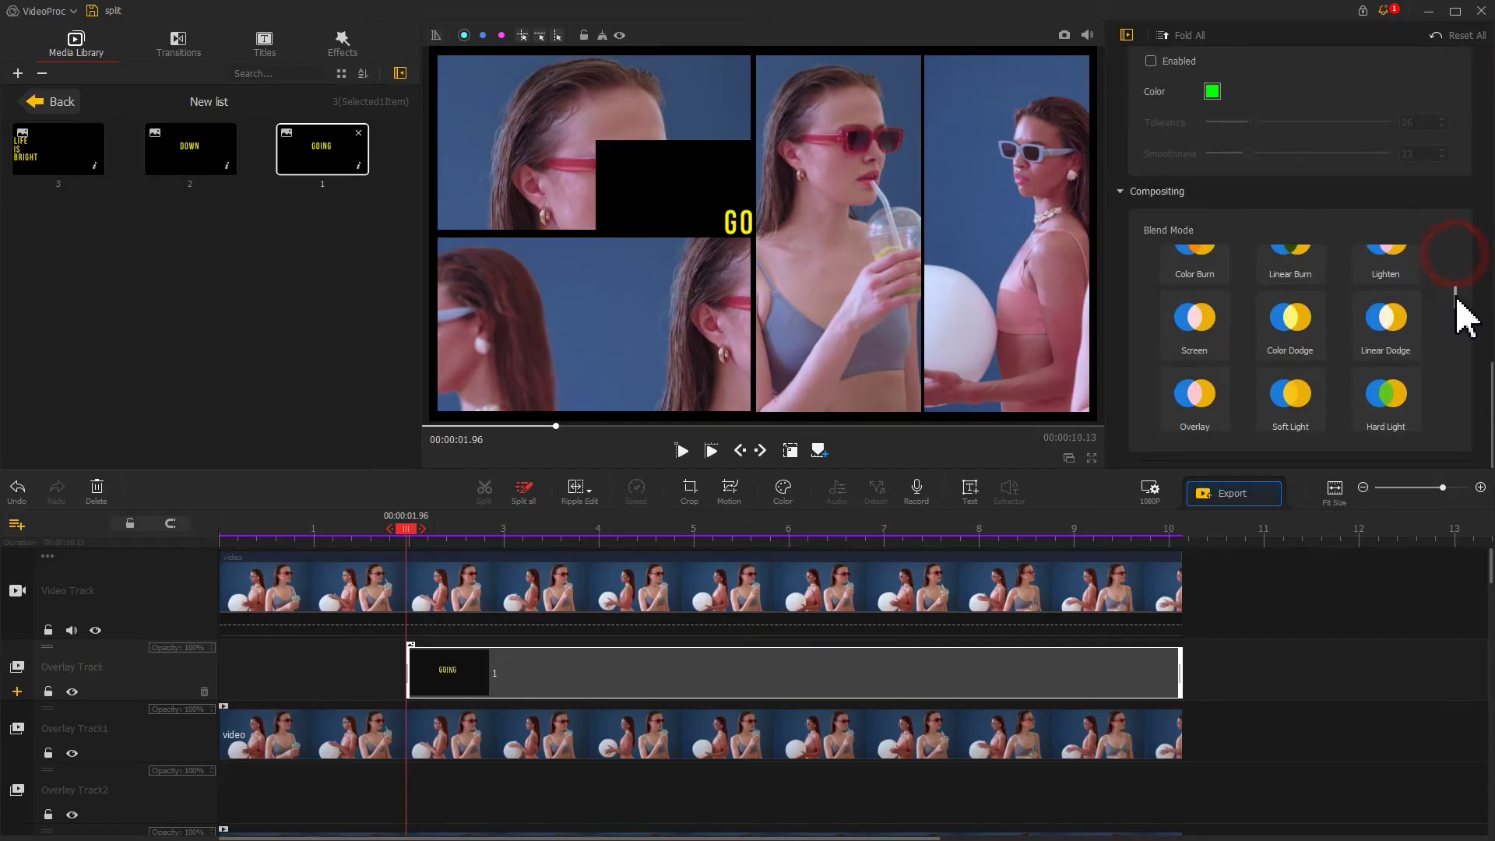
click(1311, 341)
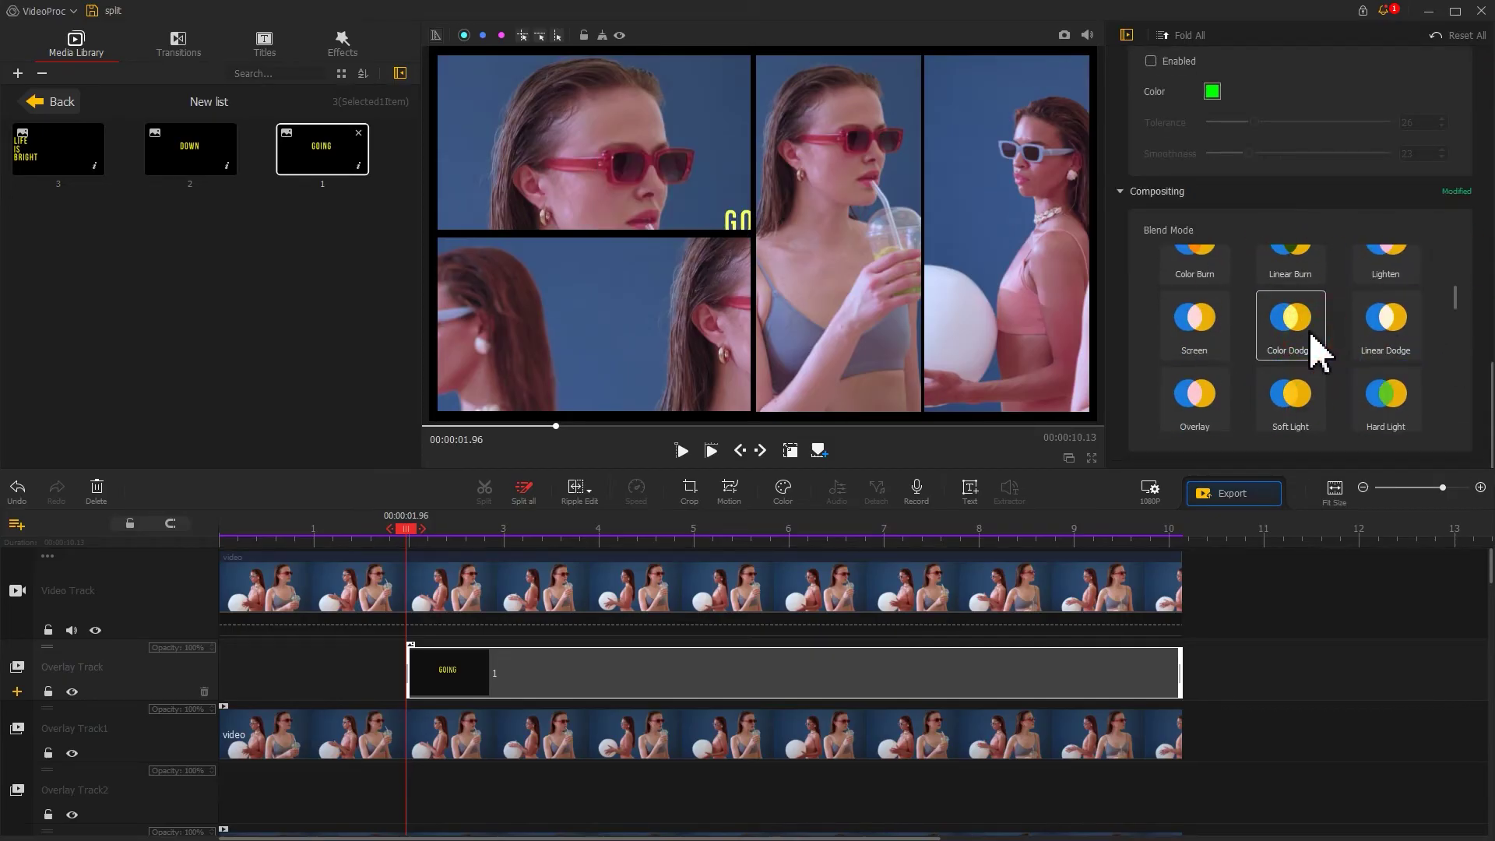
Add a starting keyframe for GOING and set its frame width to 1200
click(730, 490)
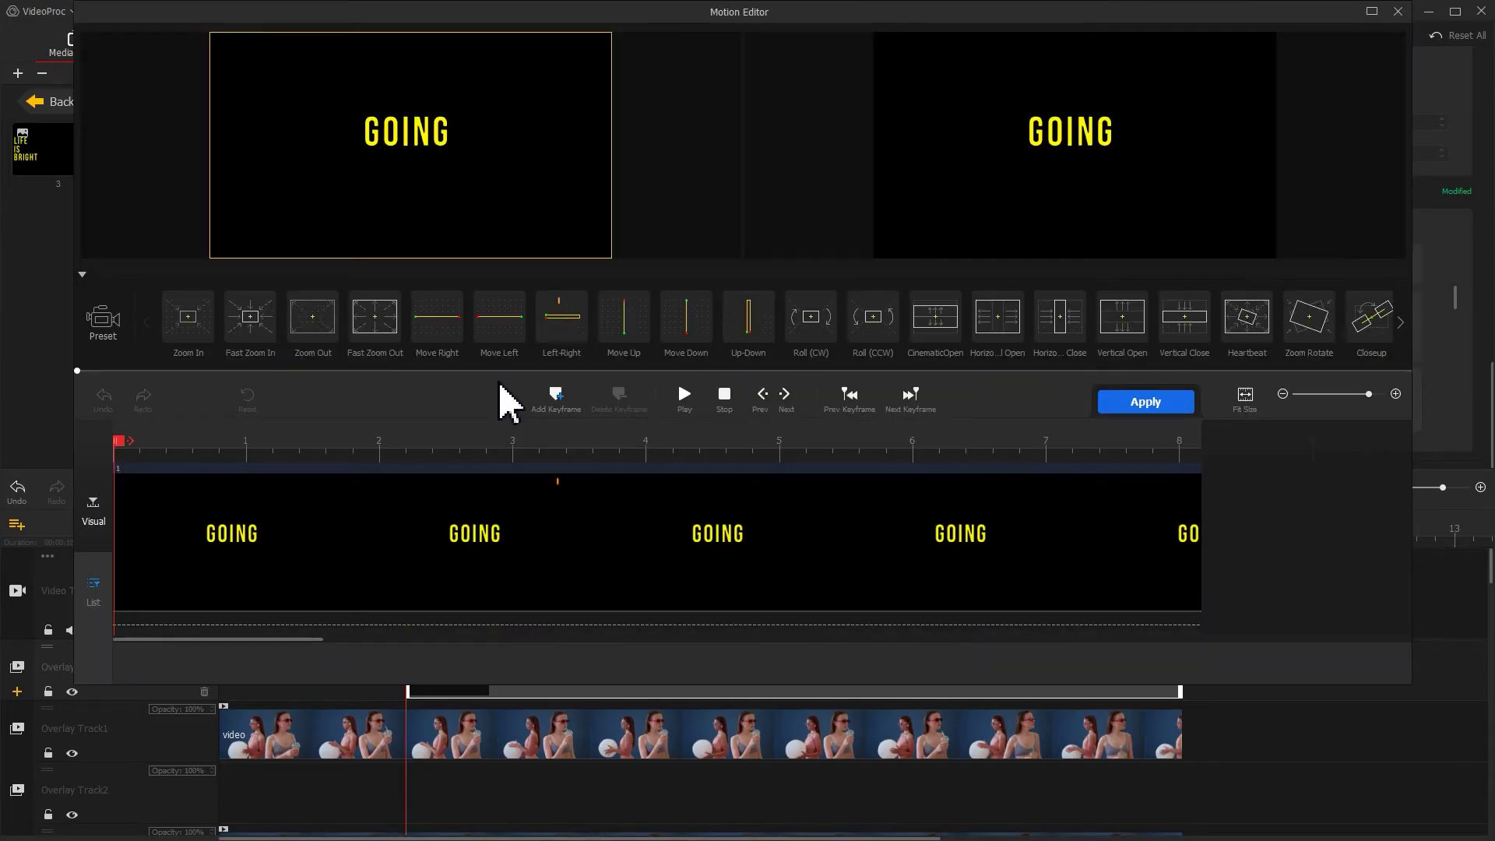
click(557, 397)
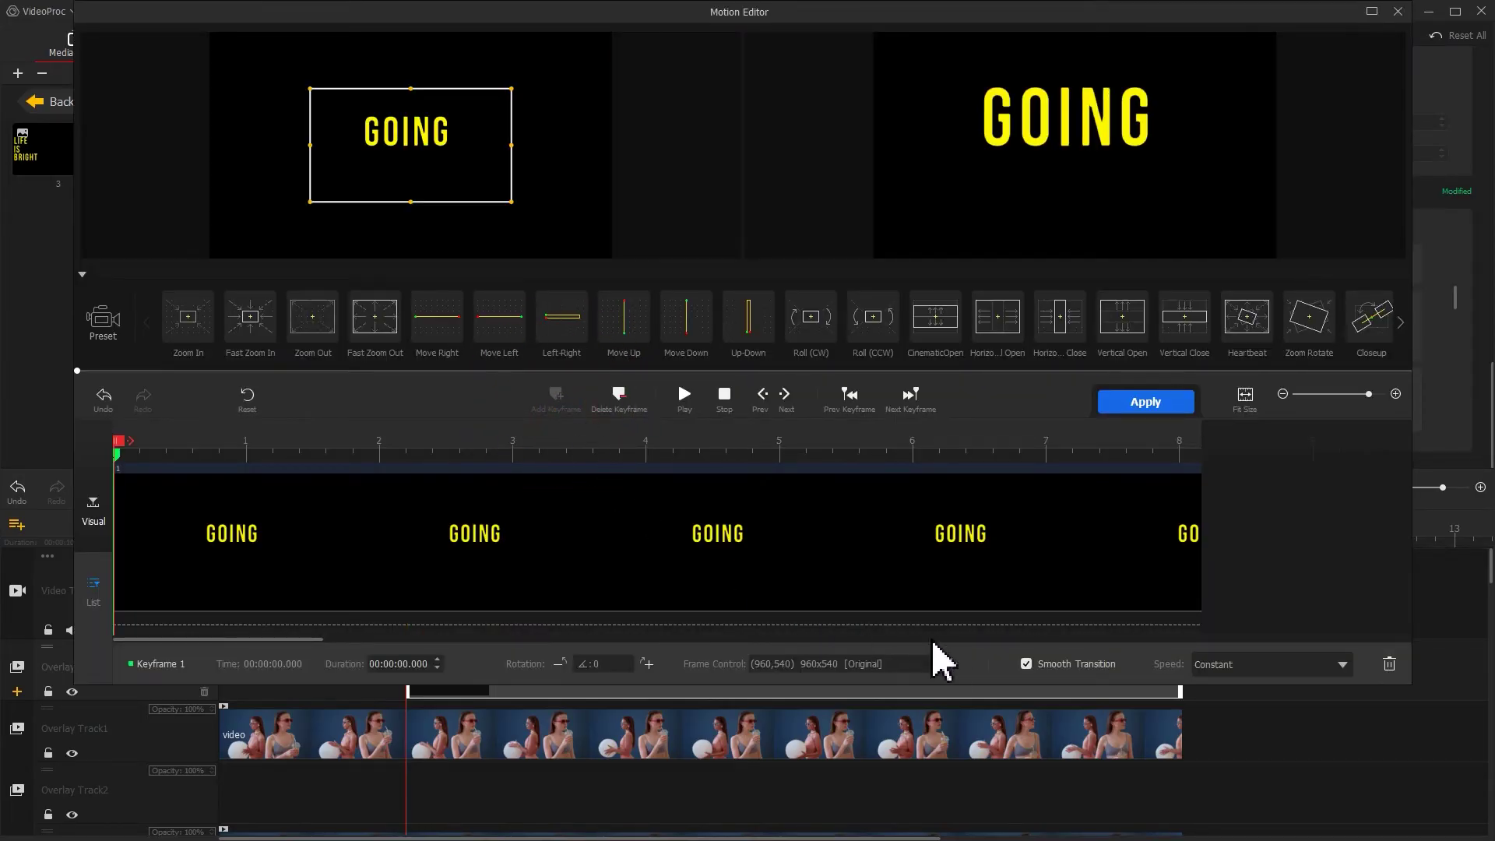
click(951, 664)
key(BackSpace)
key(BackSpace)
key(BackSpace)
text(1200)
key(Return)
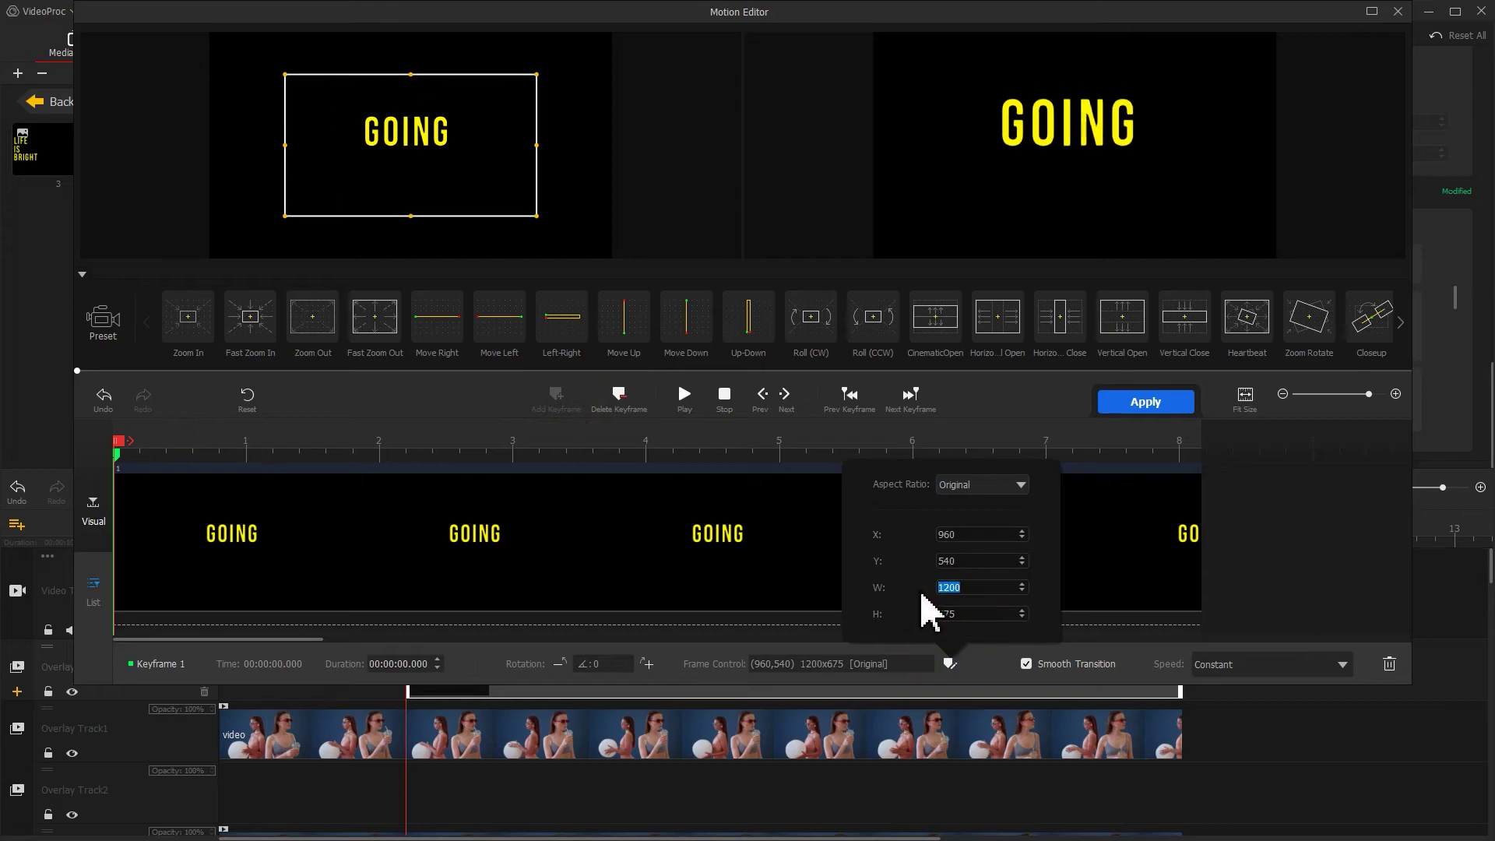
Add keyframes at 0.60, 1.24 and 2.40 s, easing keyframe 2 with Smooth Speed Down 1
drag(264, 448, 193, 448)
click(553, 398)
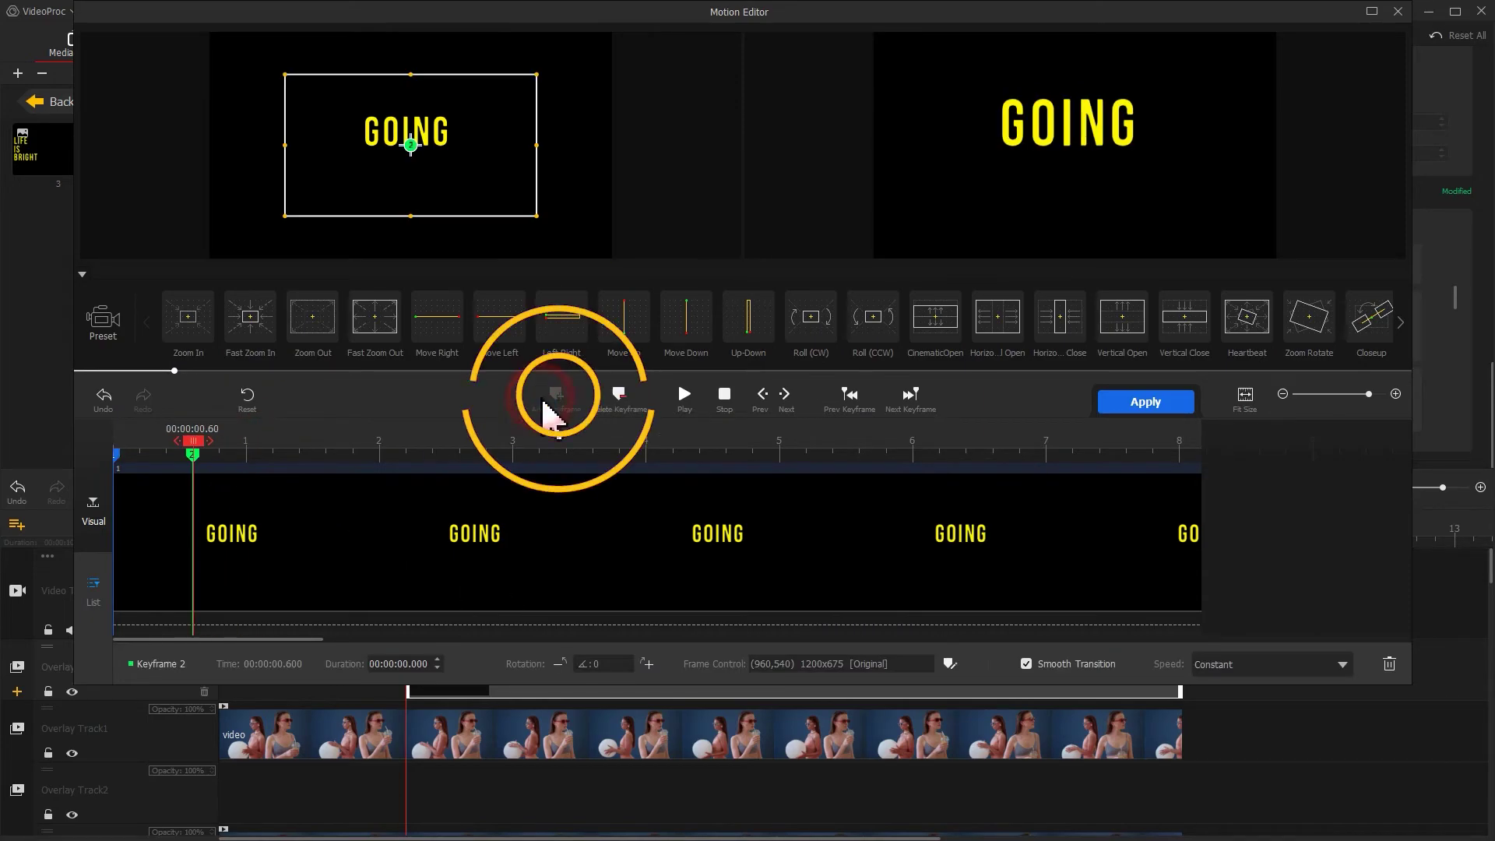
click(278, 451)
click(553, 399)
drag(483, 440, 439, 440)
click(556, 397)
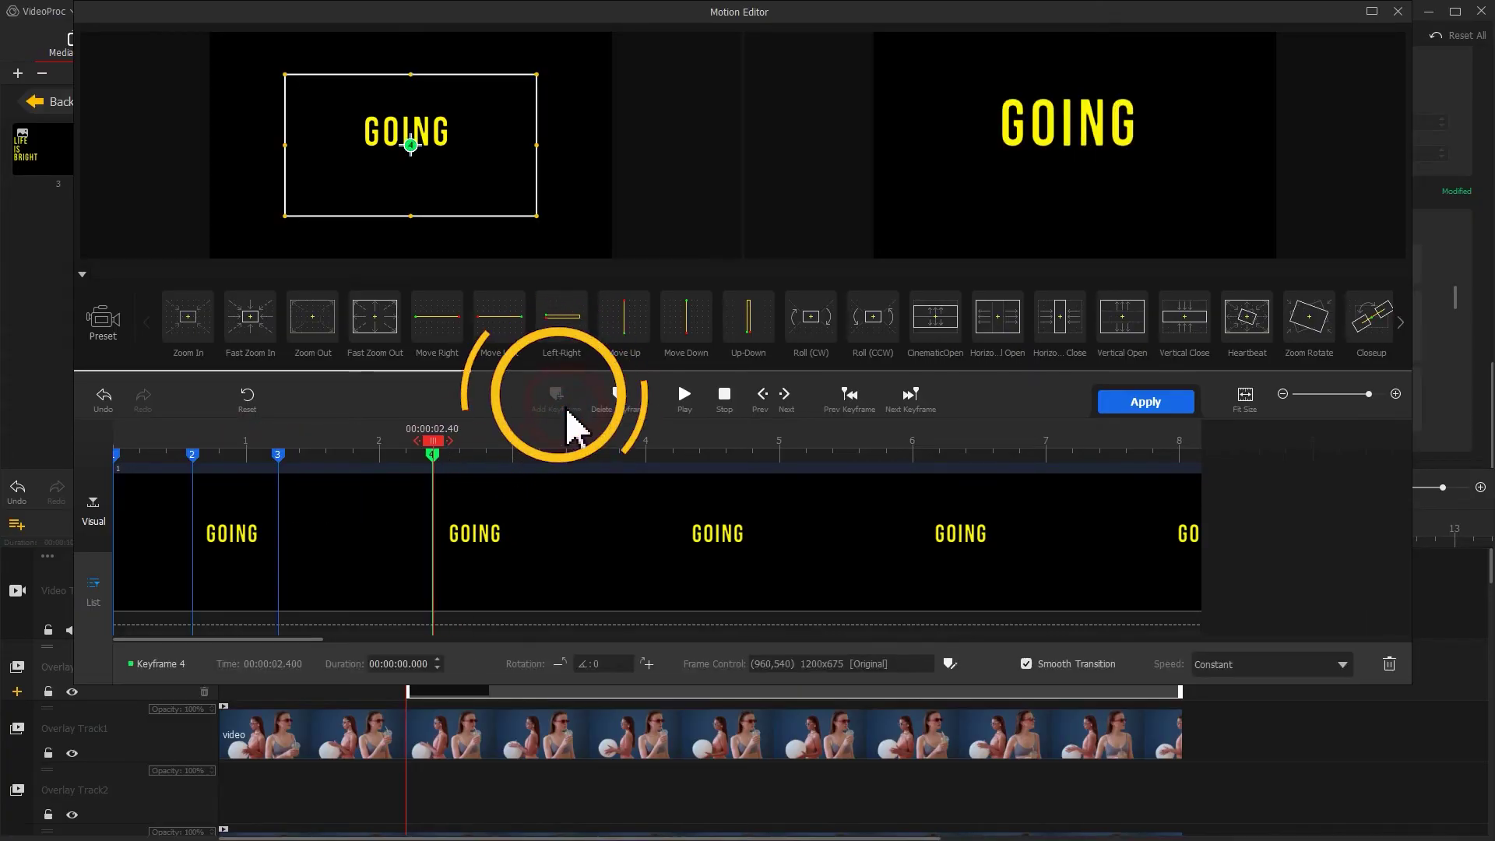
click(193, 454)
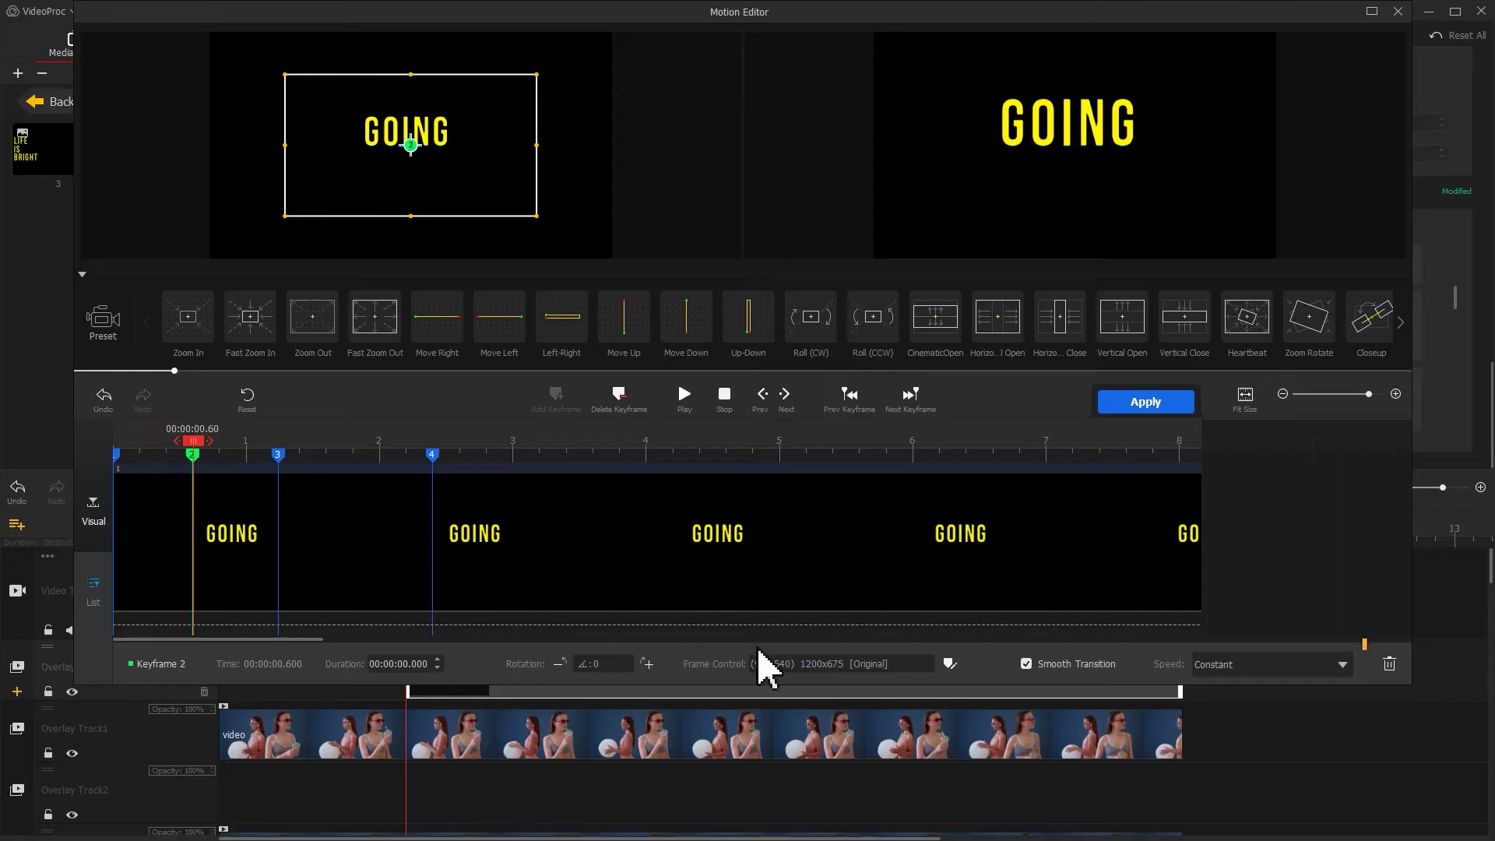
click(1242, 666)
click(1319, 791)
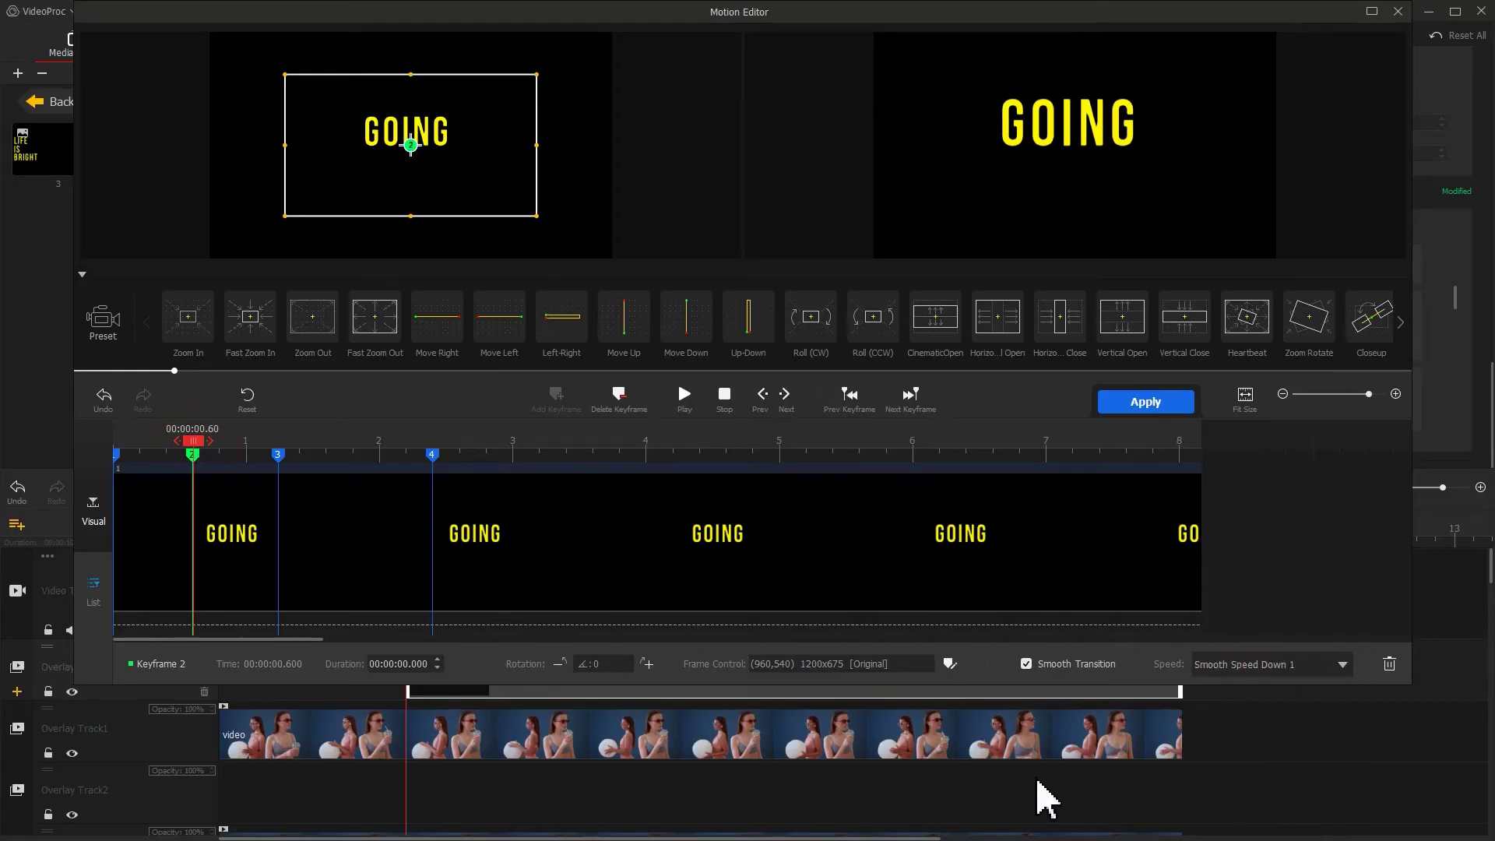
Move keyframes 1 and 4 out of view, ease keyframe 4 with Smooth Speed Down 1, and add a final keyframe at the end
click(117, 454)
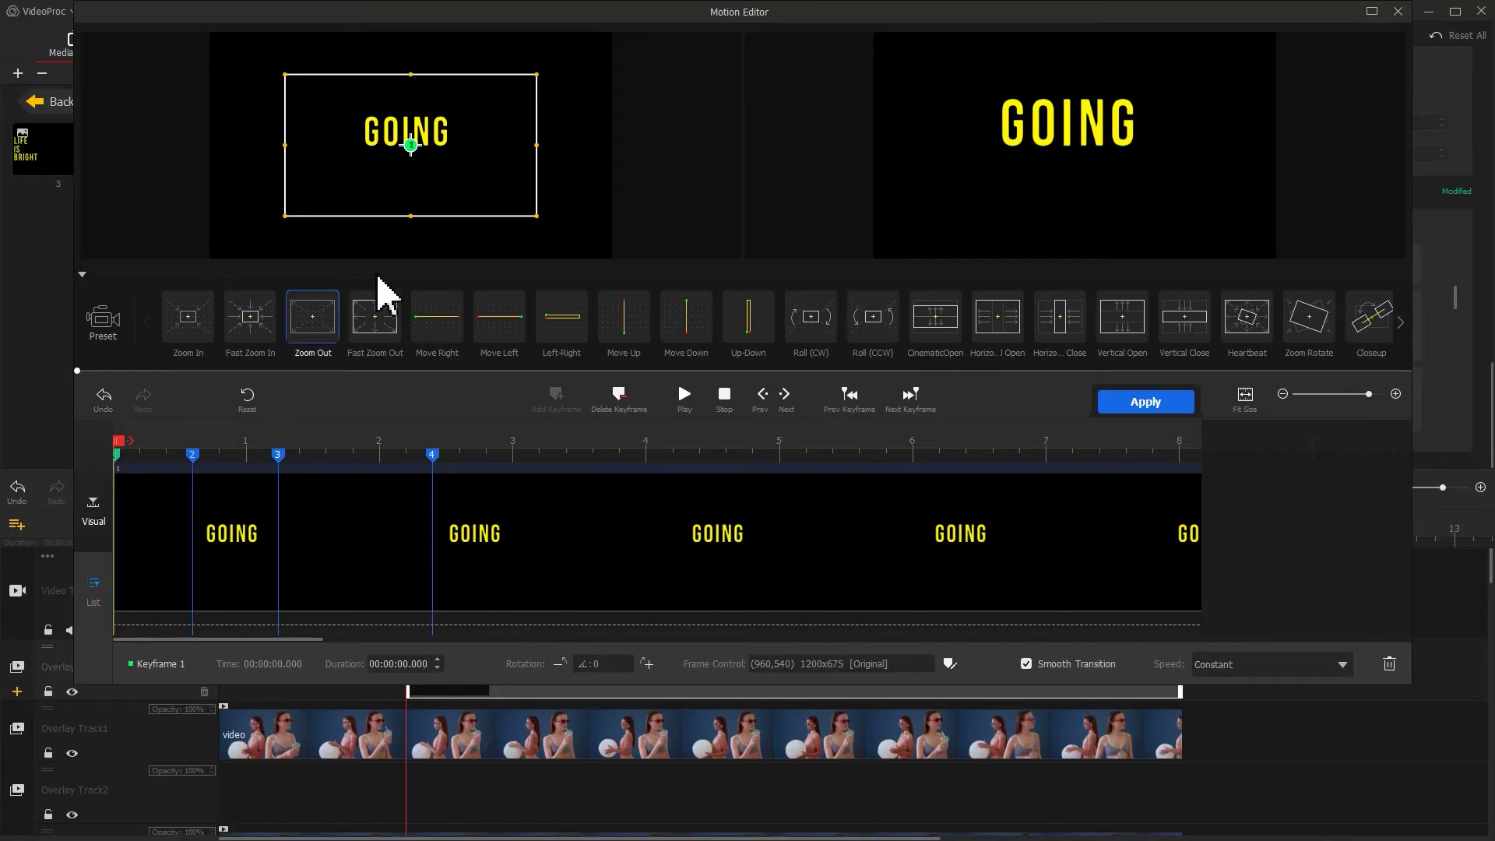
mouse_move(438, 156)
mouse_down()
mouse_move(424, 241)
mouse_move(434, 316)
mouse_up()
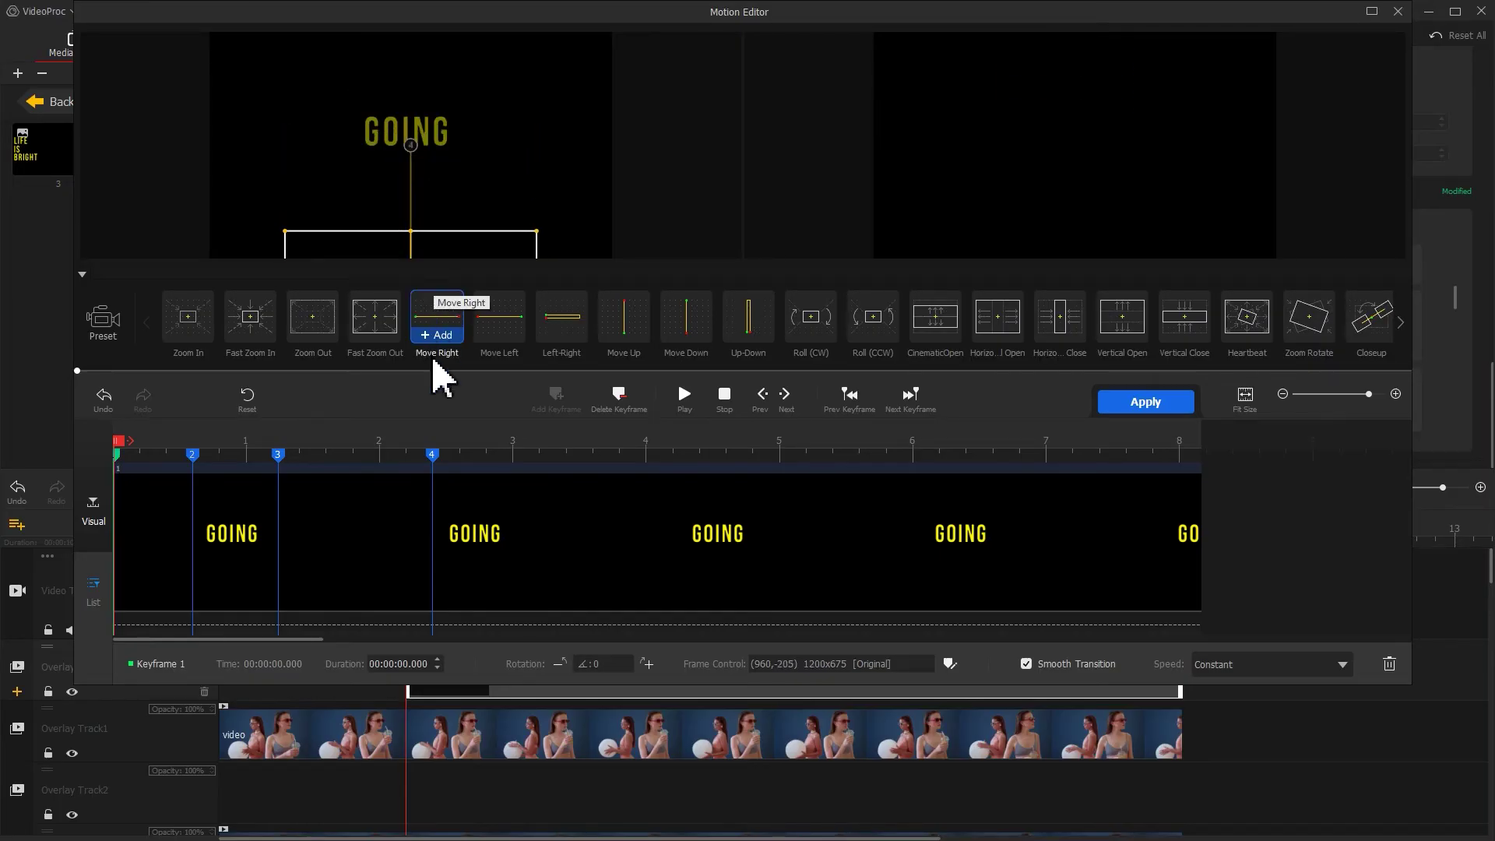
click(433, 456)
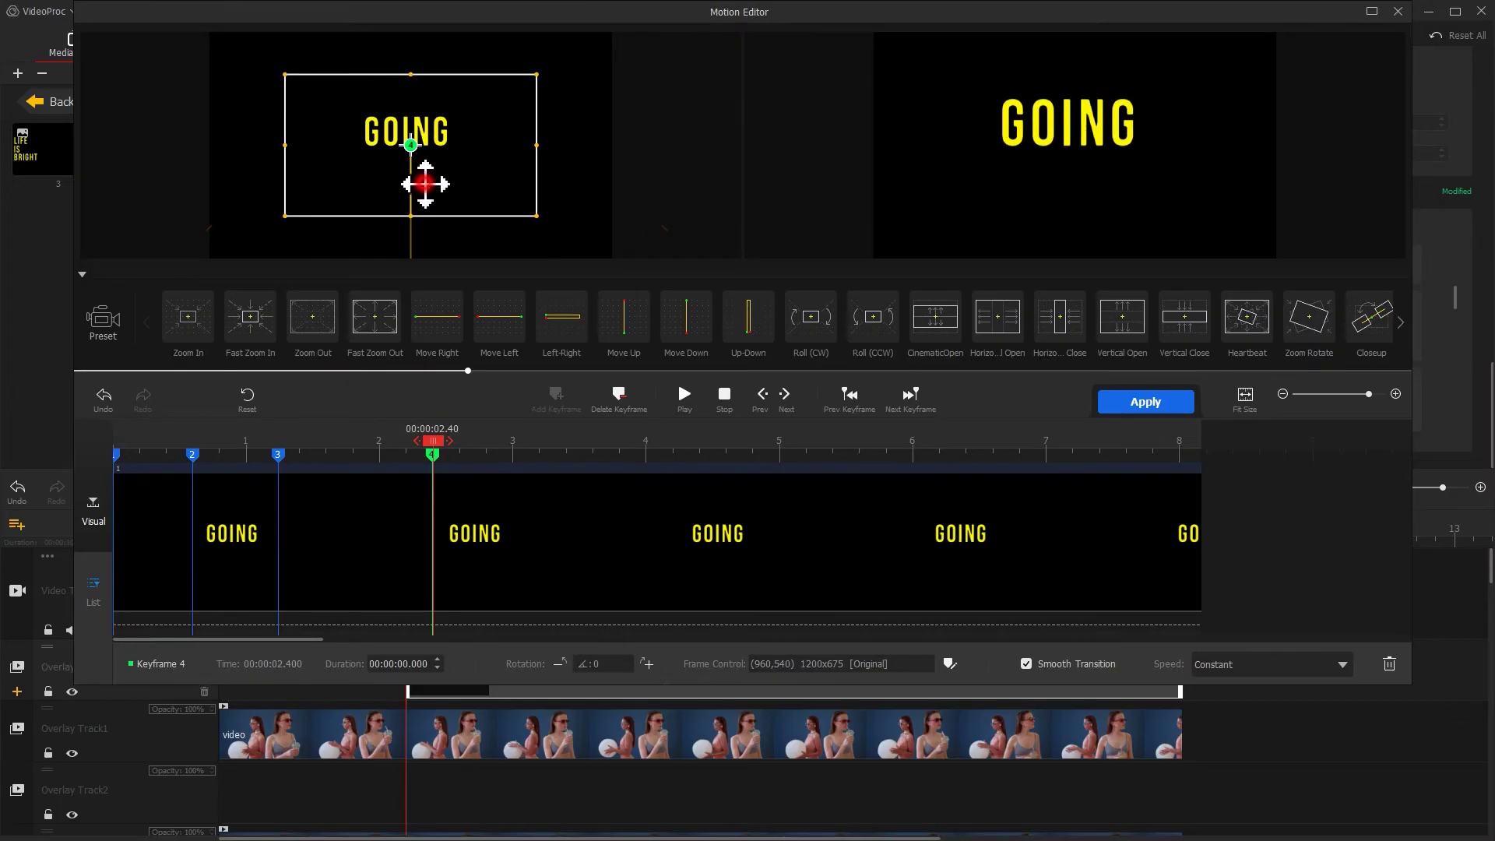
drag(424, 184, 431, 70)
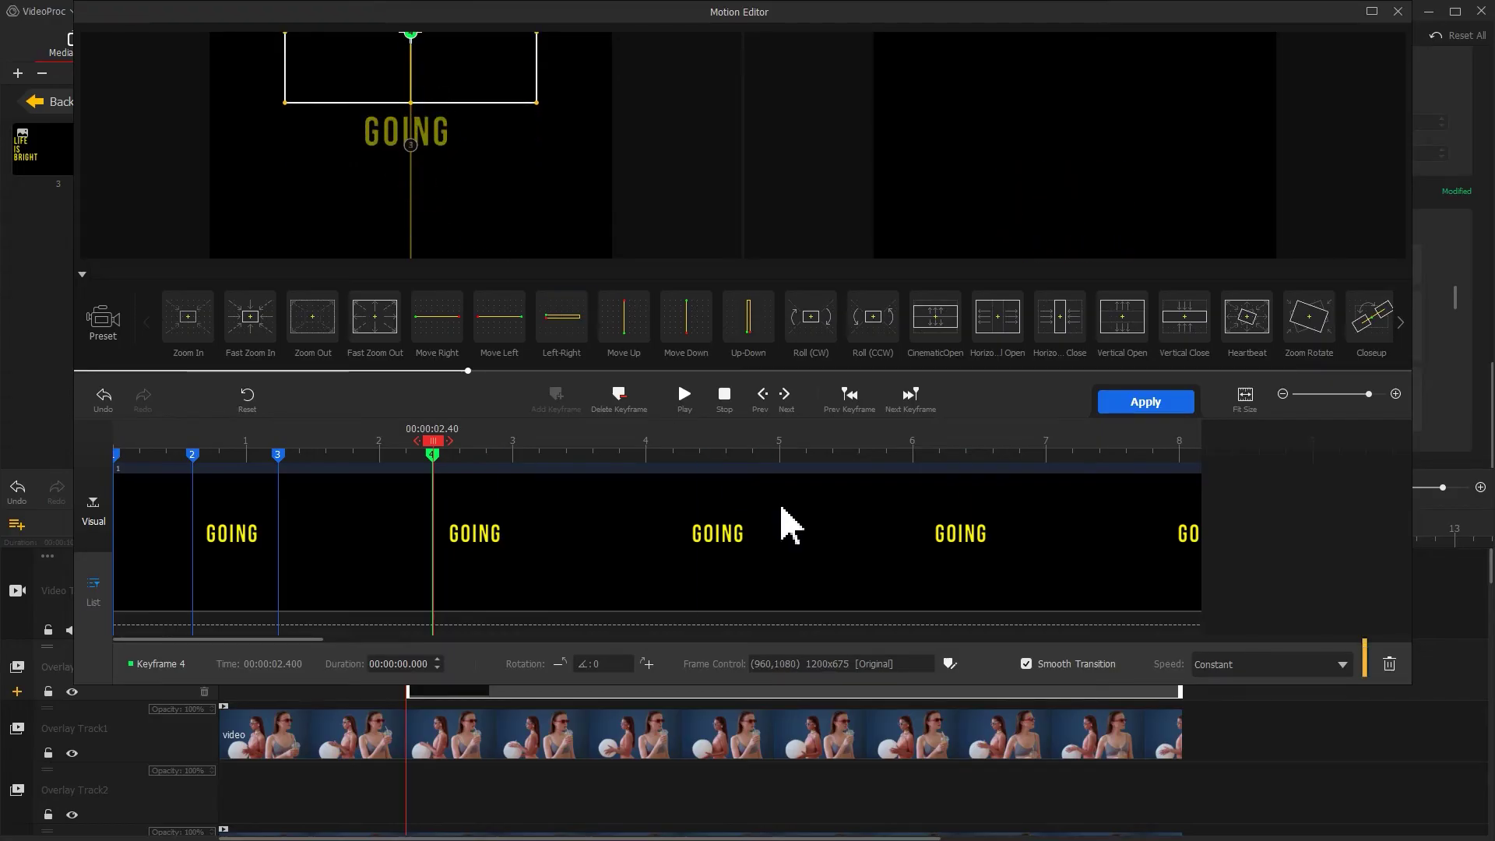
click(1256, 668)
click(1325, 802)
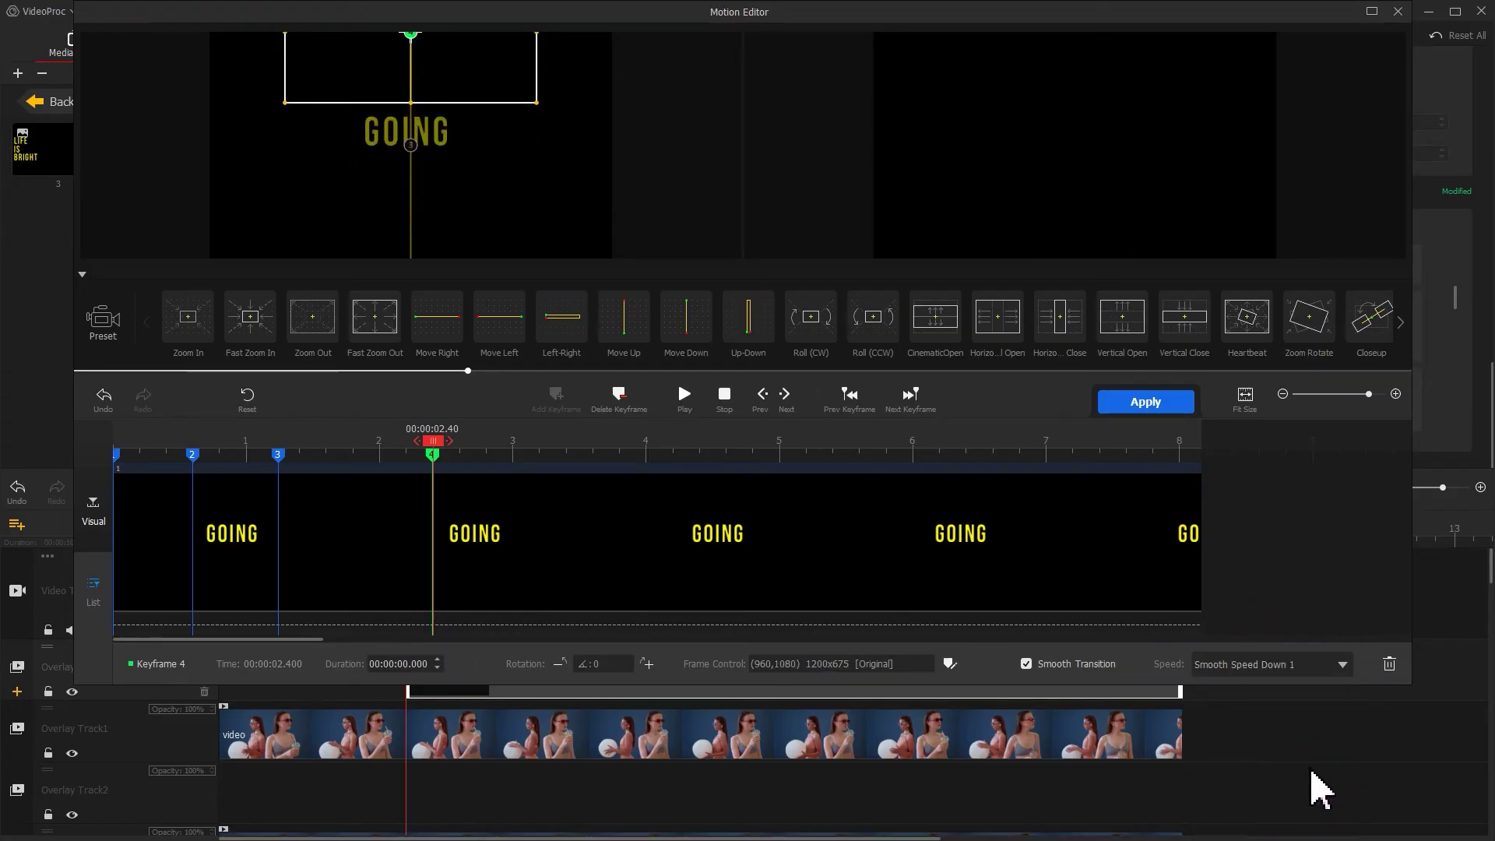
click(1168, 431)
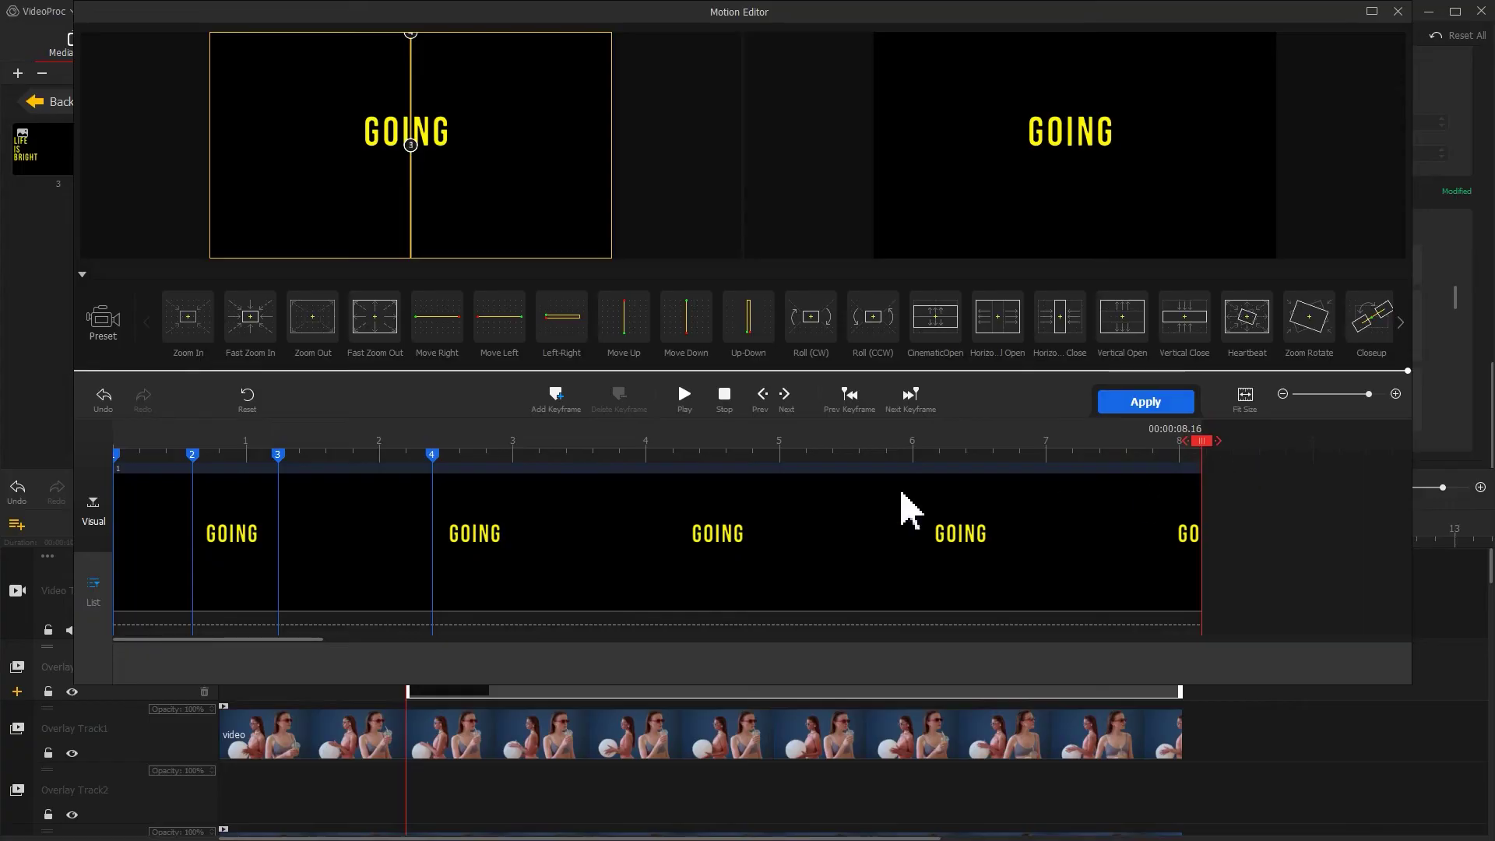
click(576, 405)
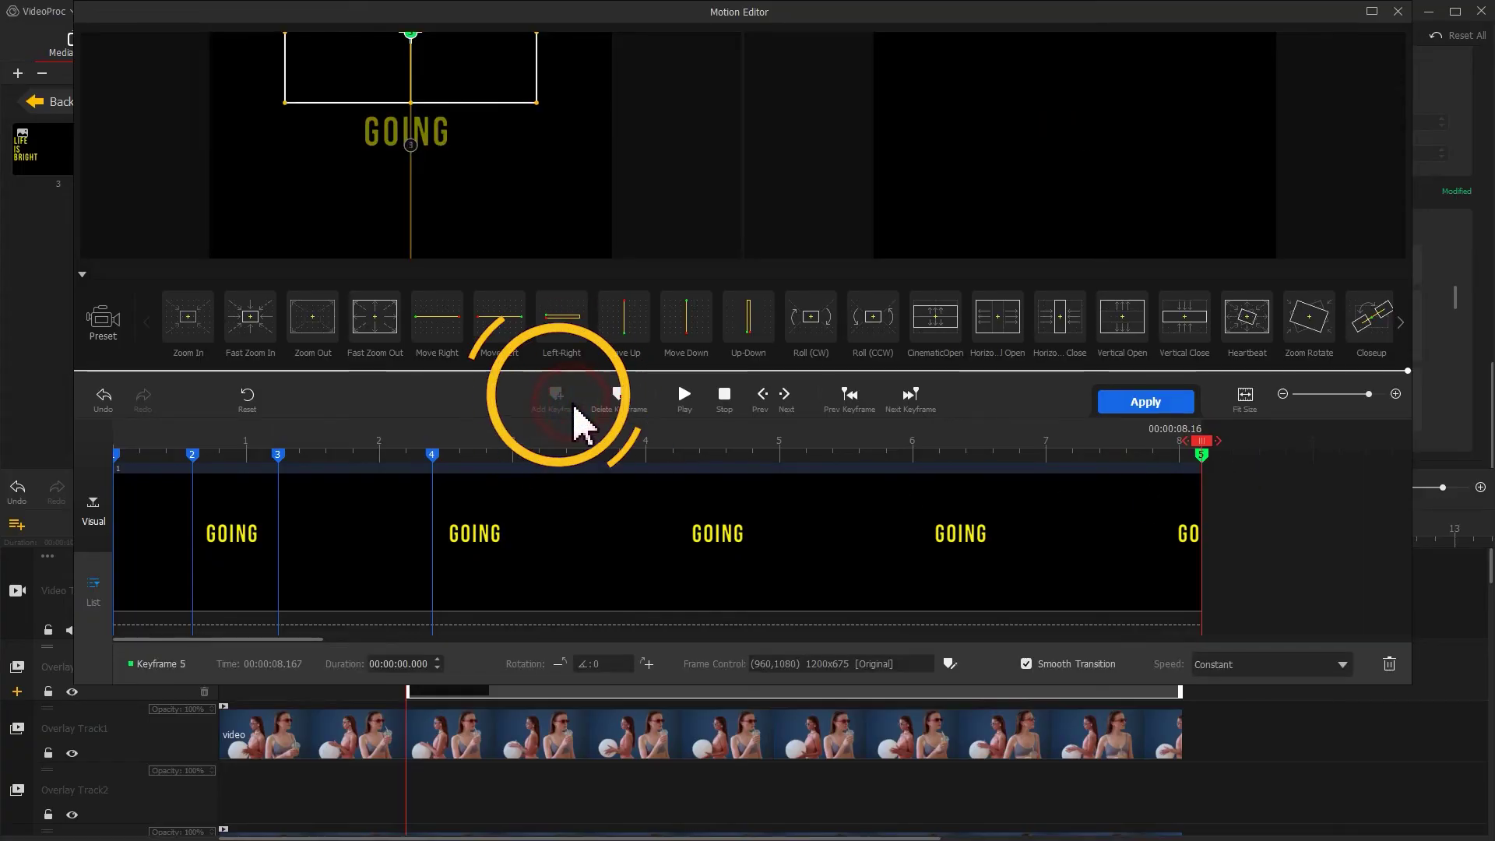
Apply the GOING motion and recentre the overlay horizontally at X 0.500
click(1142, 401)
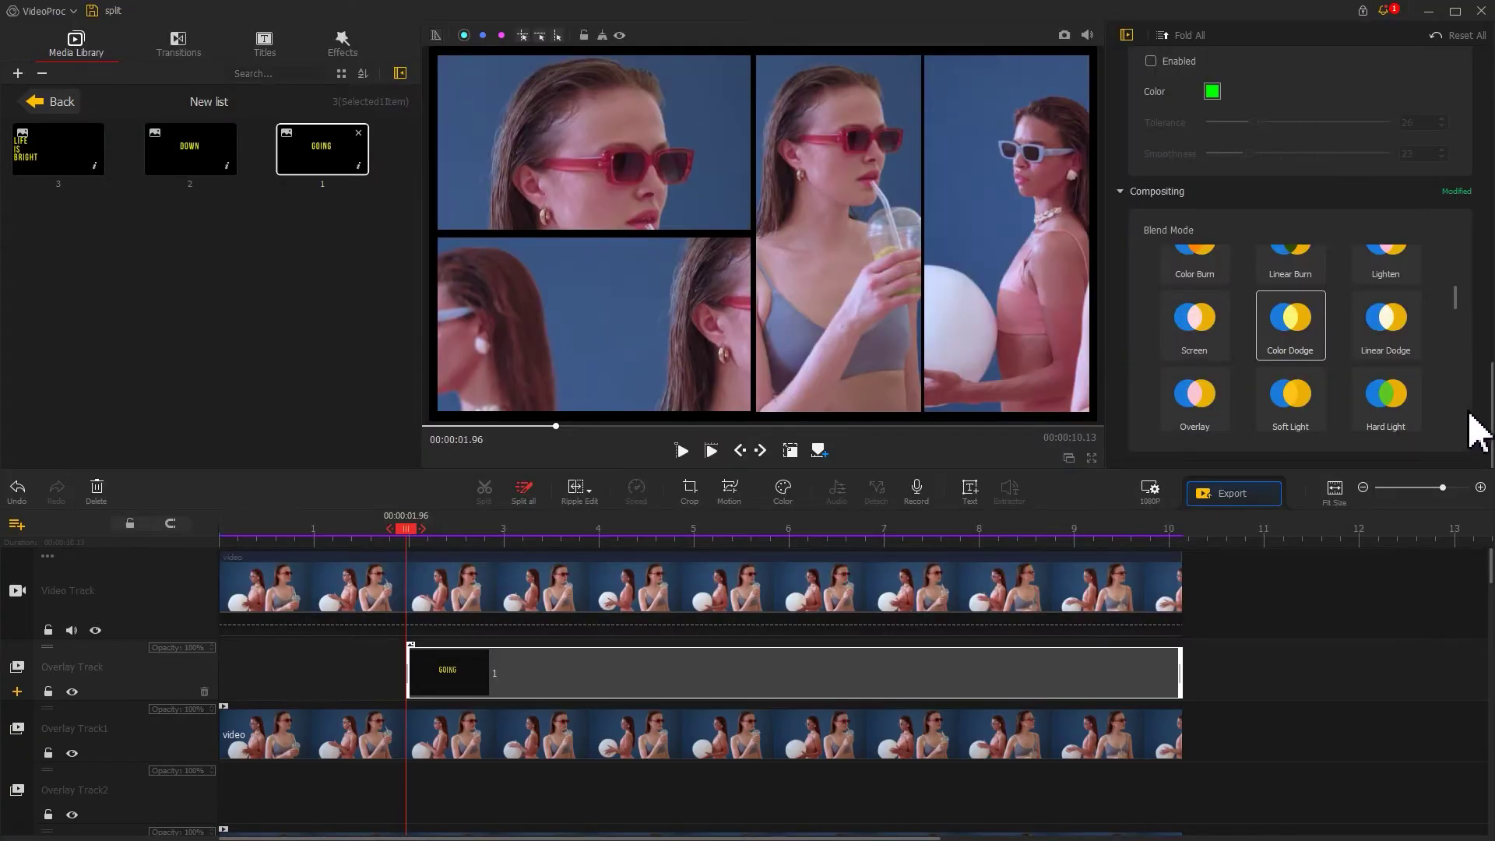
scroll(1472, 288, up, 5)
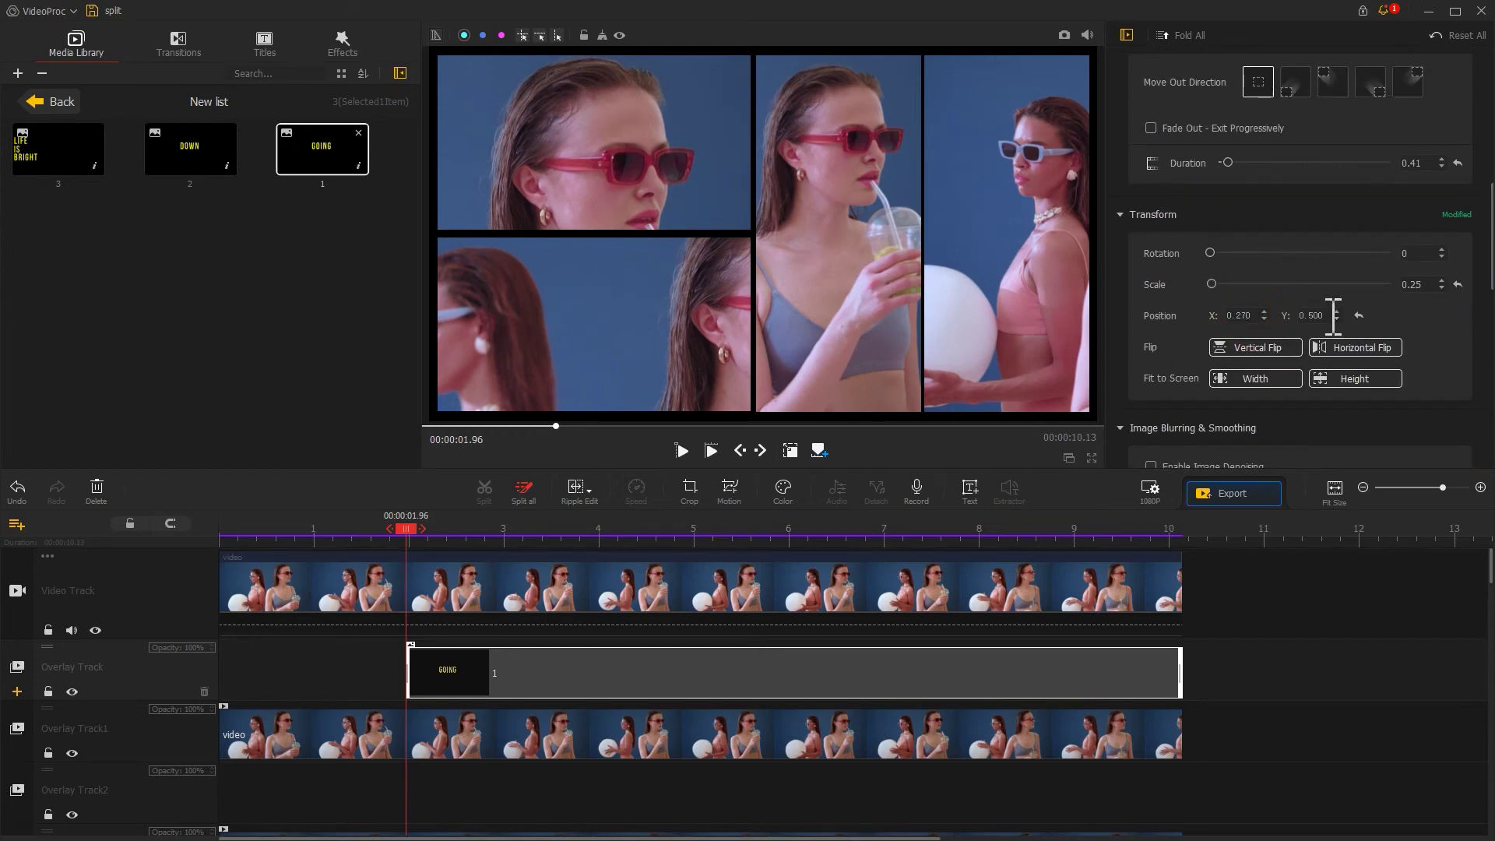
click(1359, 316)
Place DOWN on Overlay Track2 starting at 3.26 s, fit it to screen height, and blend with Color Dodge
drag(190, 168, 549, 780)
drag(533, 538, 537, 539)
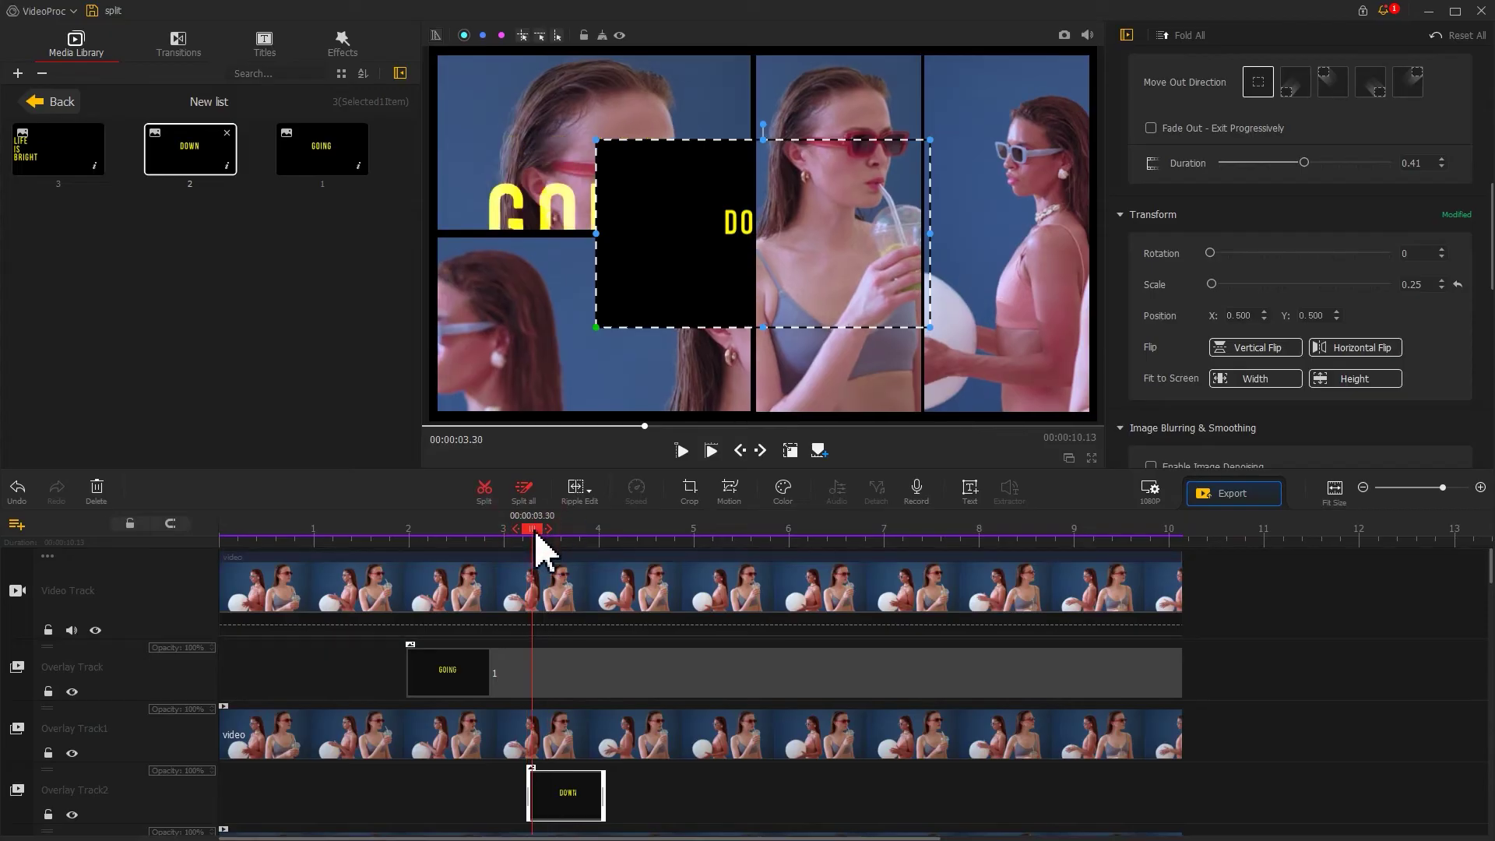
click(568, 802)
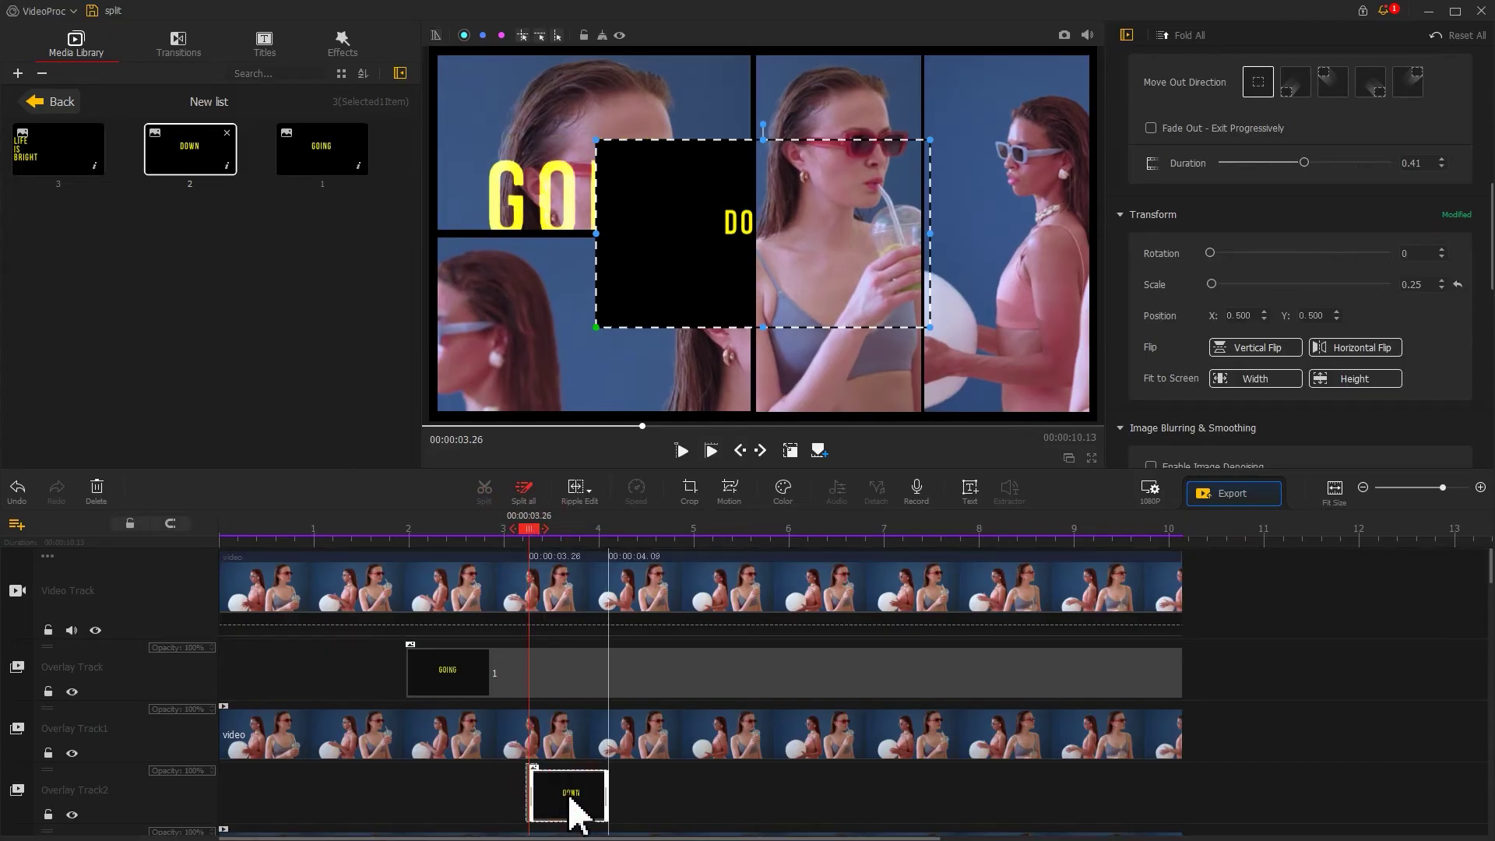
drag(587, 801, 1179, 787)
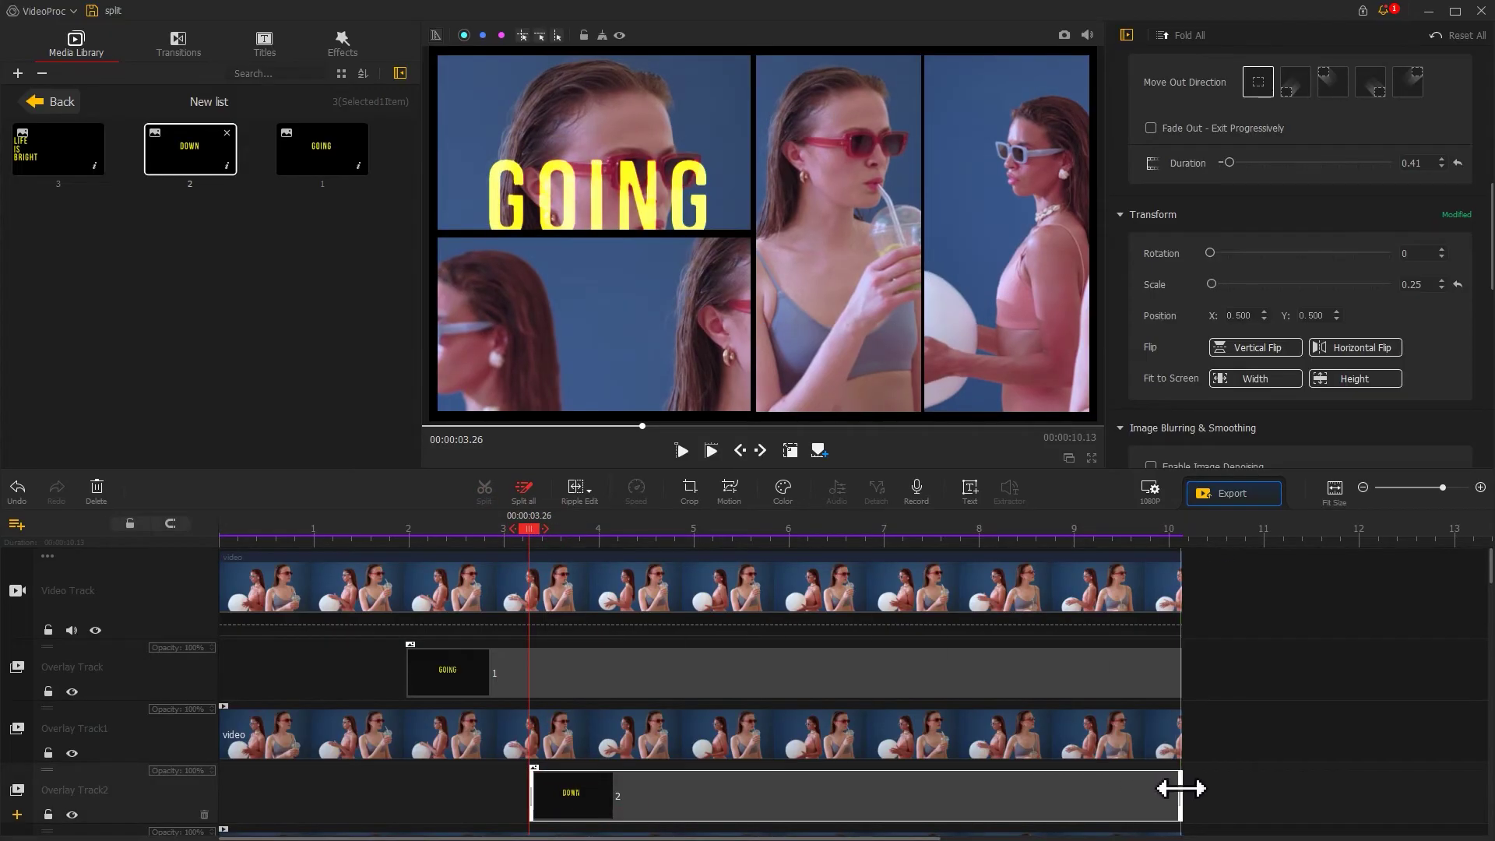
click(1356, 381)
drag(1488, 253, 1450, 440)
click(1297, 352)
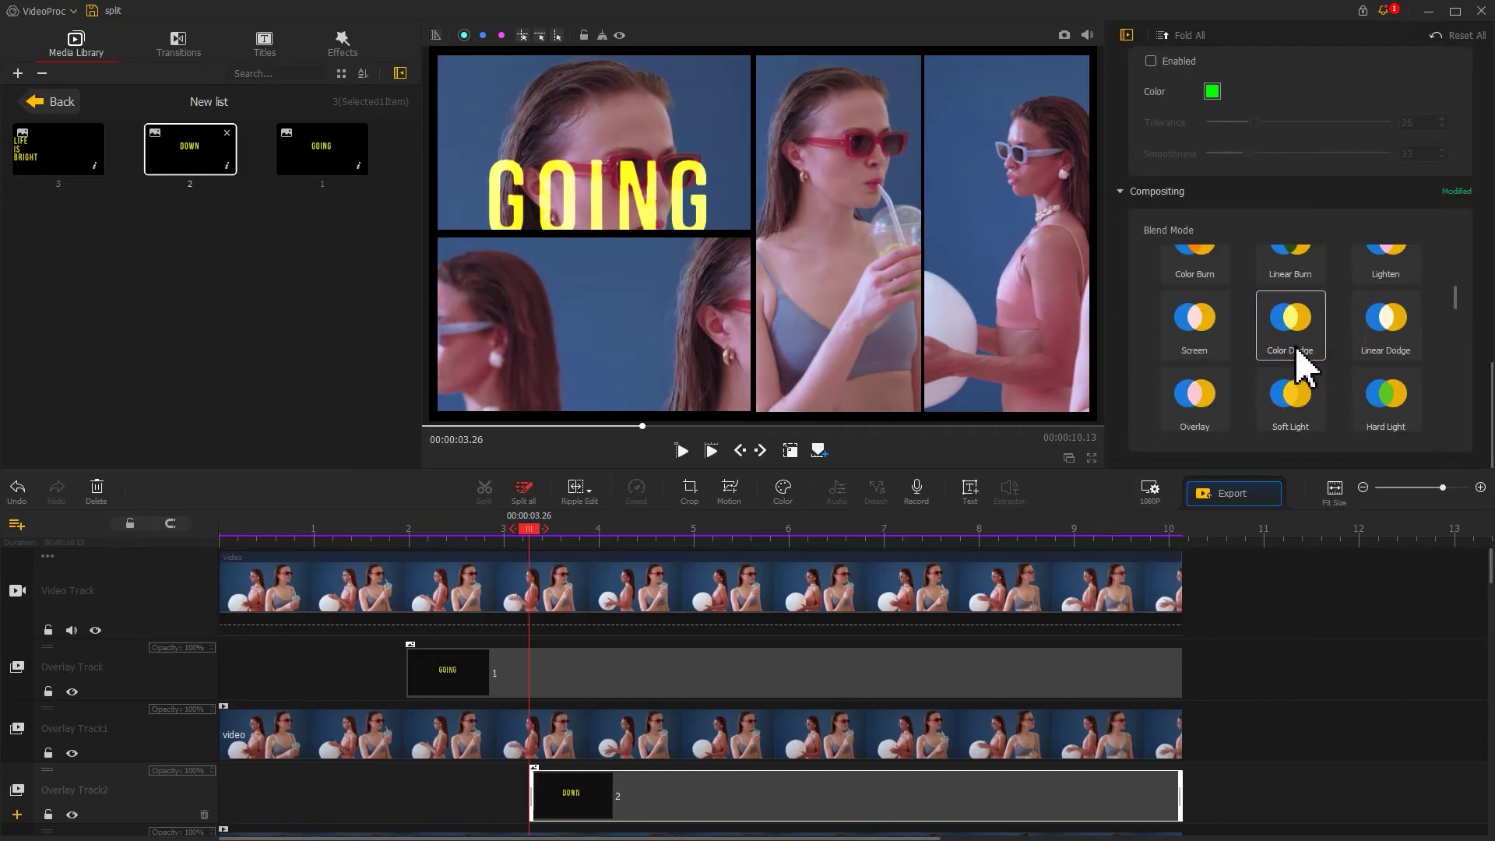
Add DOWN motion keyframes at 0.68, 1.20 and 1.96 s, easing keyframe 4
click(736, 503)
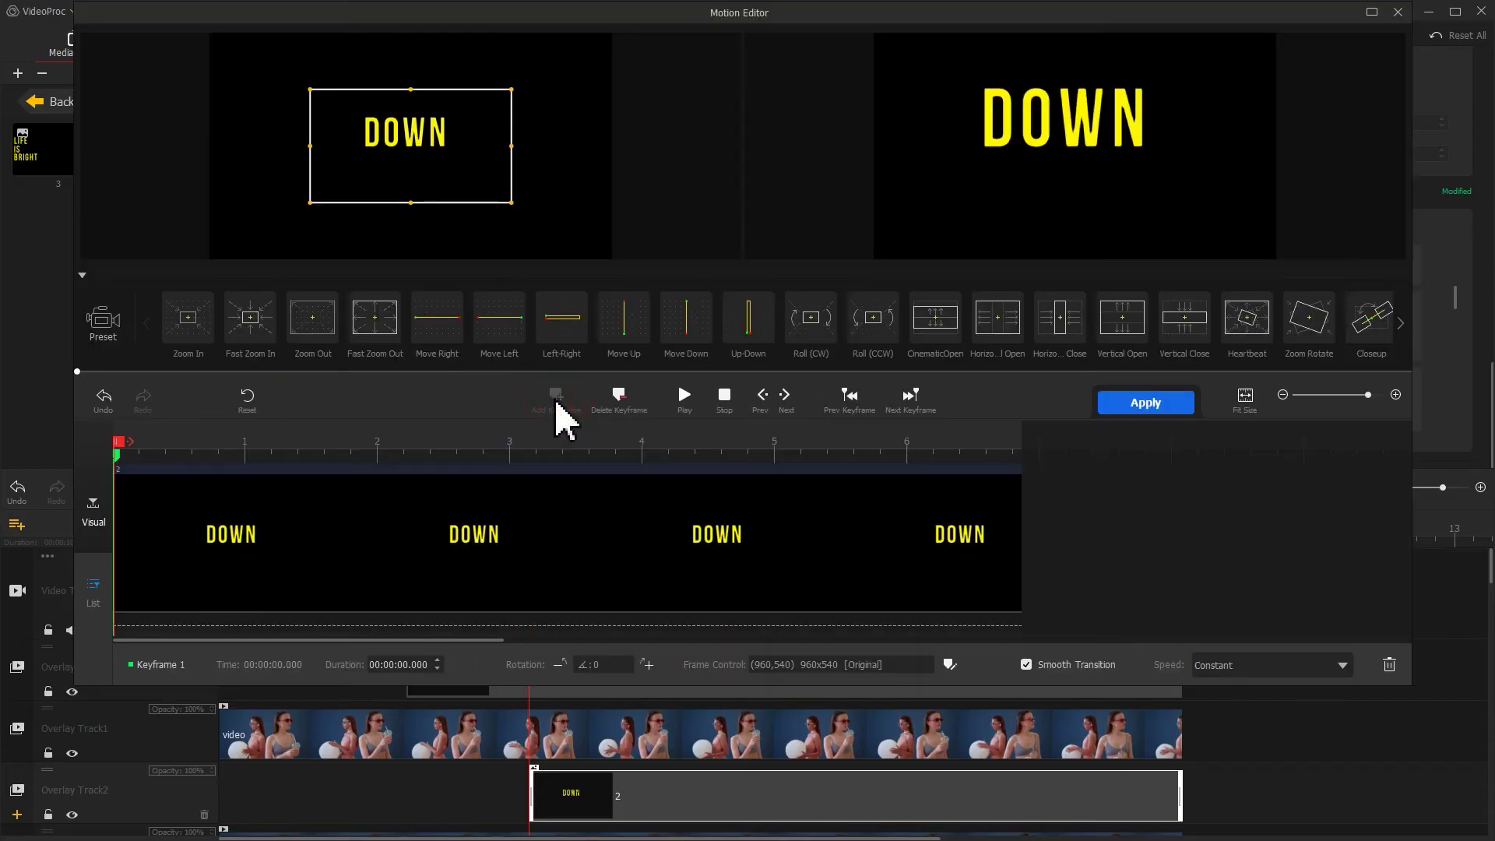
click(950, 665)
click(965, 586)
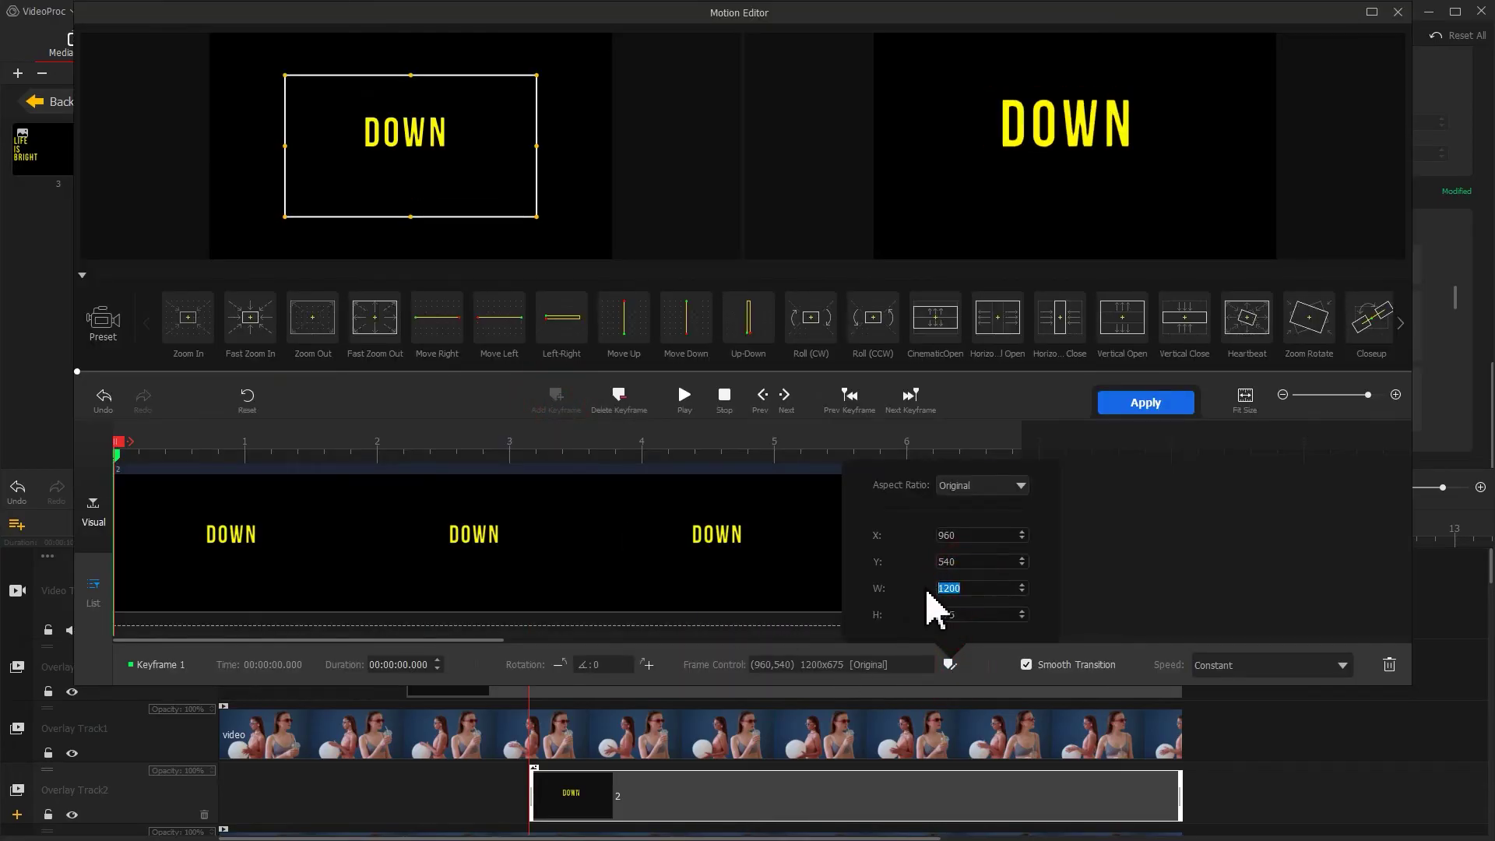
click(204, 450)
click(580, 420)
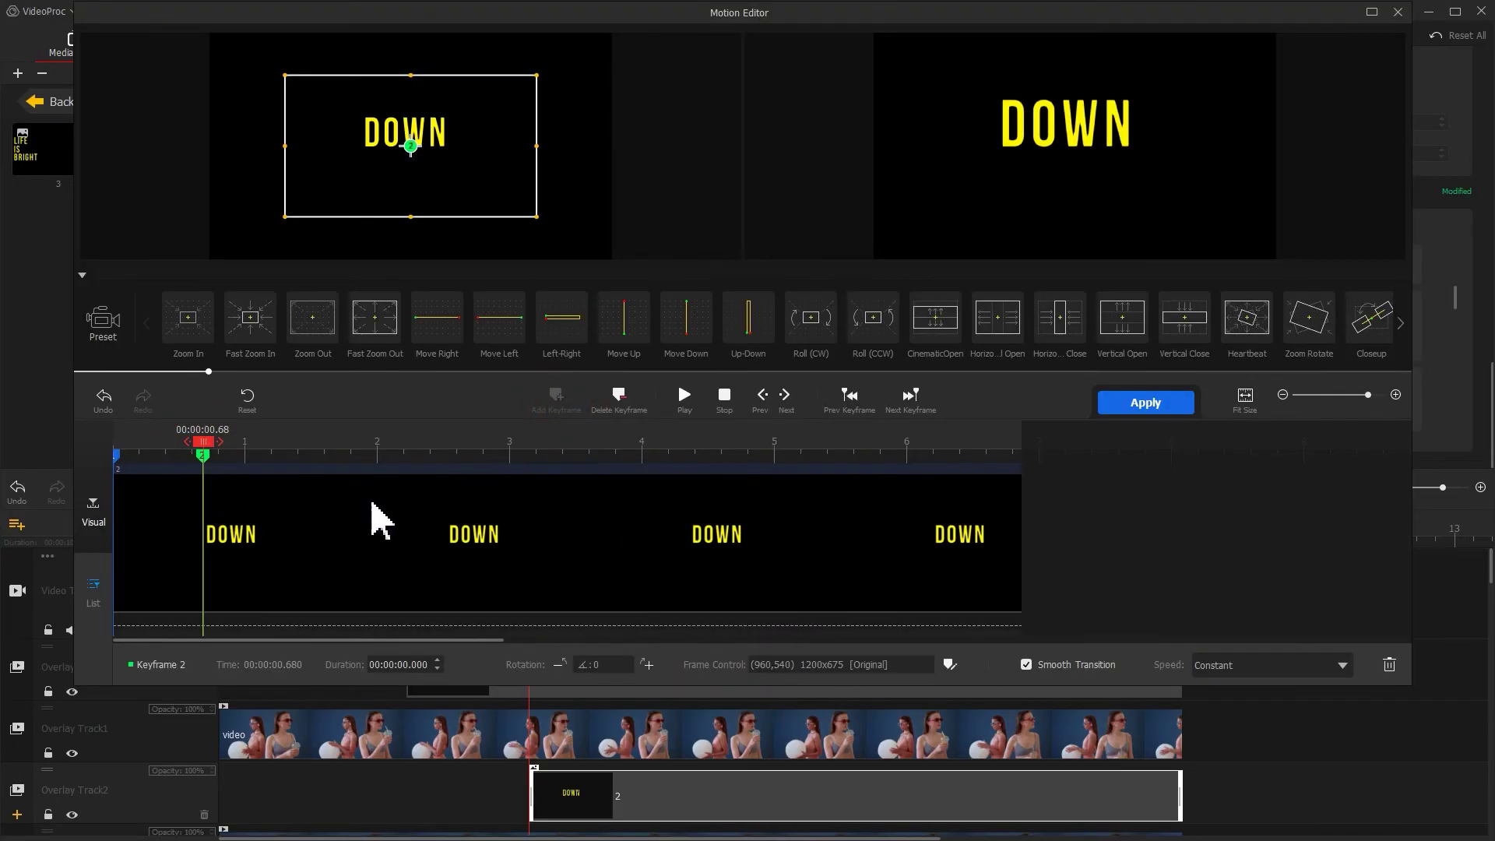
click(271, 450)
click(558, 417)
drag(363, 450, 382, 456)
click(558, 413)
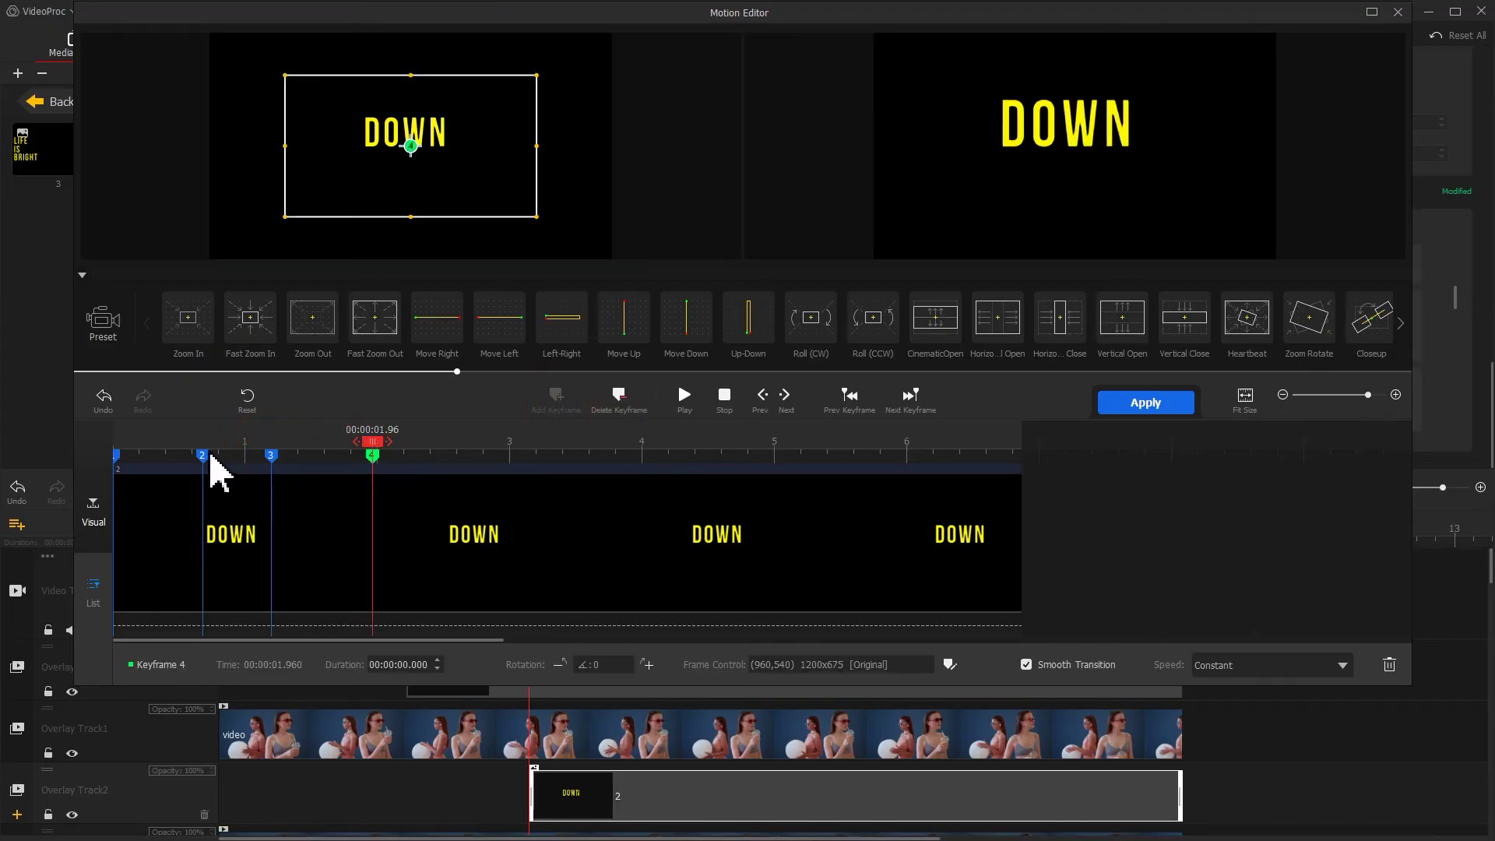
click(1265, 666)
click(1324, 805)
Set keyframe 1's vertical position to 1000 and keyframe 4's horizontal position to -64
click(117, 455)
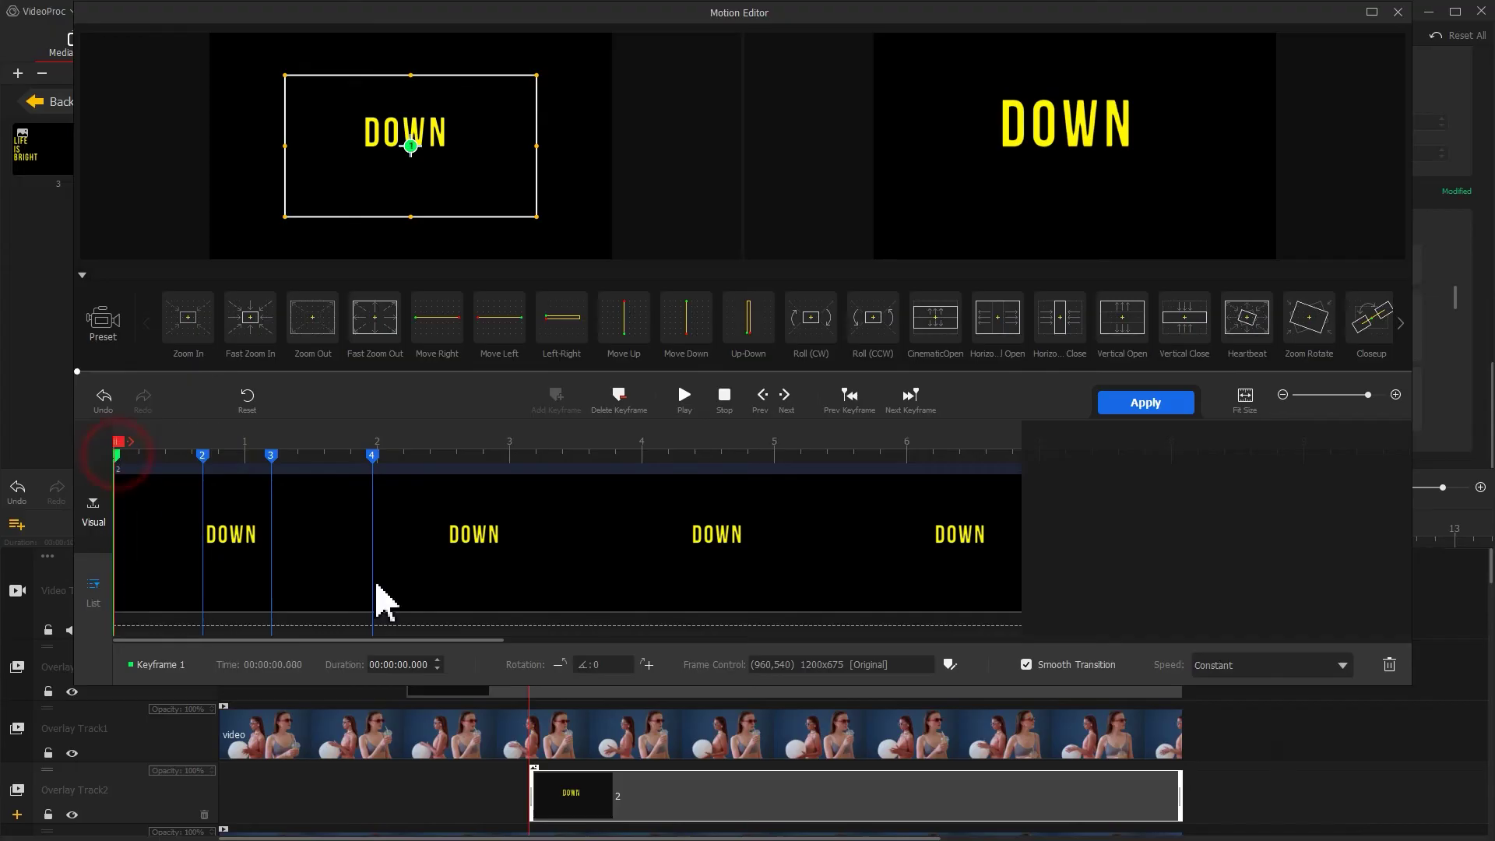
click(947, 664)
click(964, 561)
text(1000)
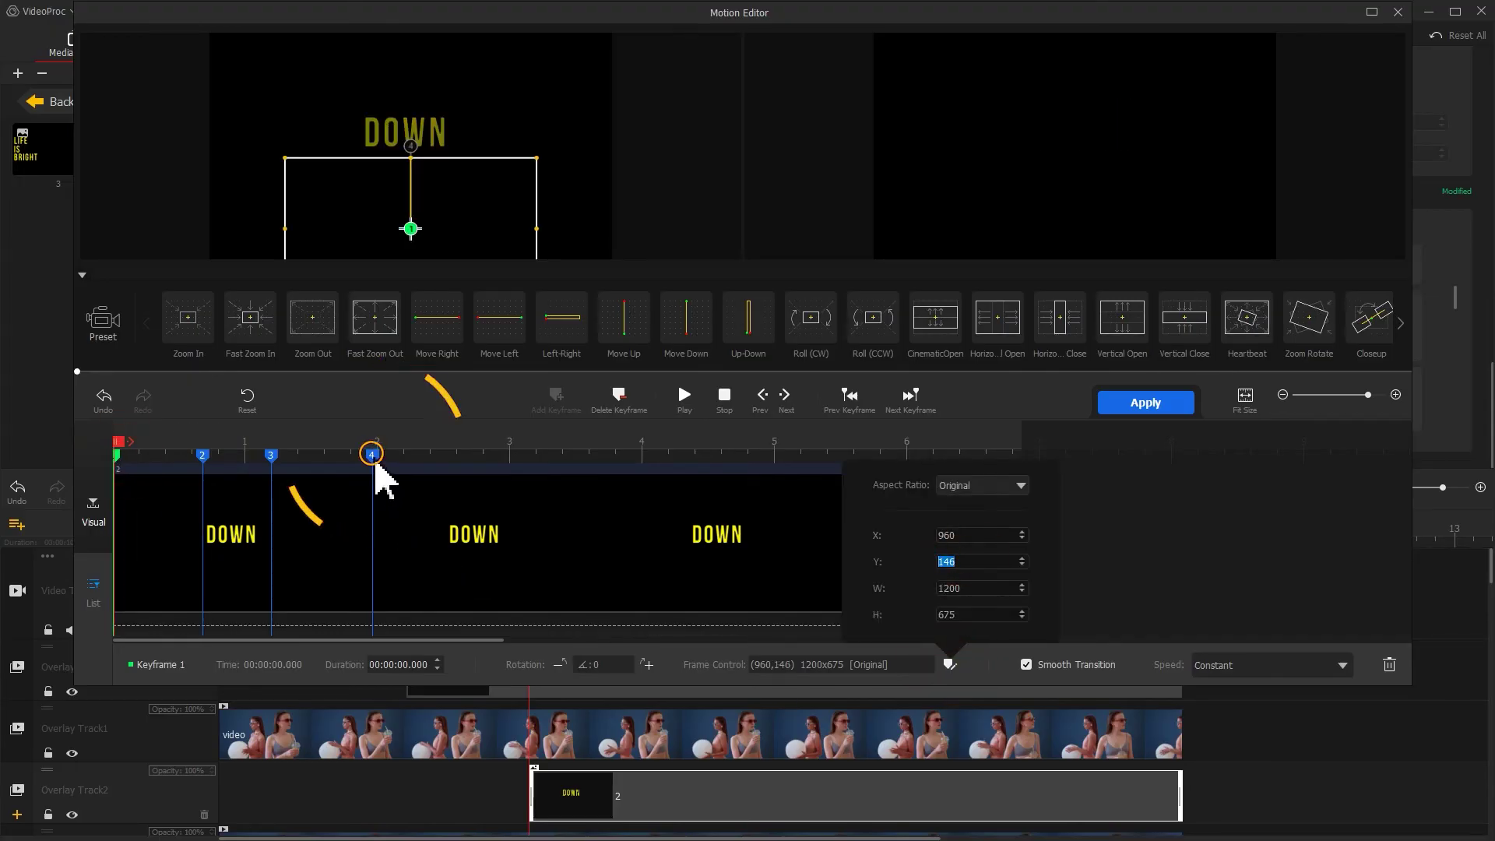
click(373, 456)
click(950, 663)
click(964, 559)
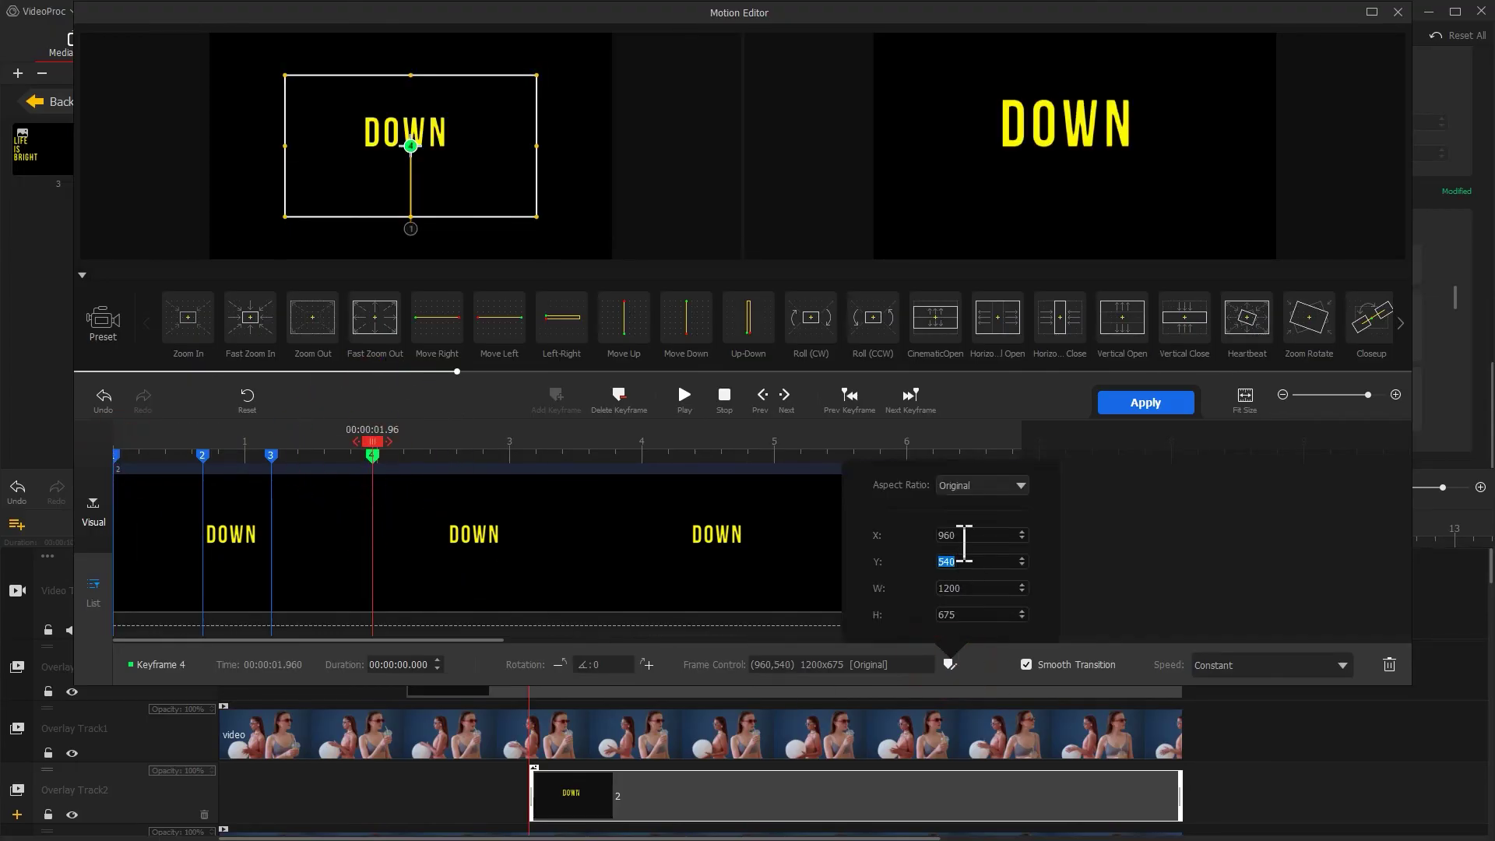
text(-64)
key(Return)
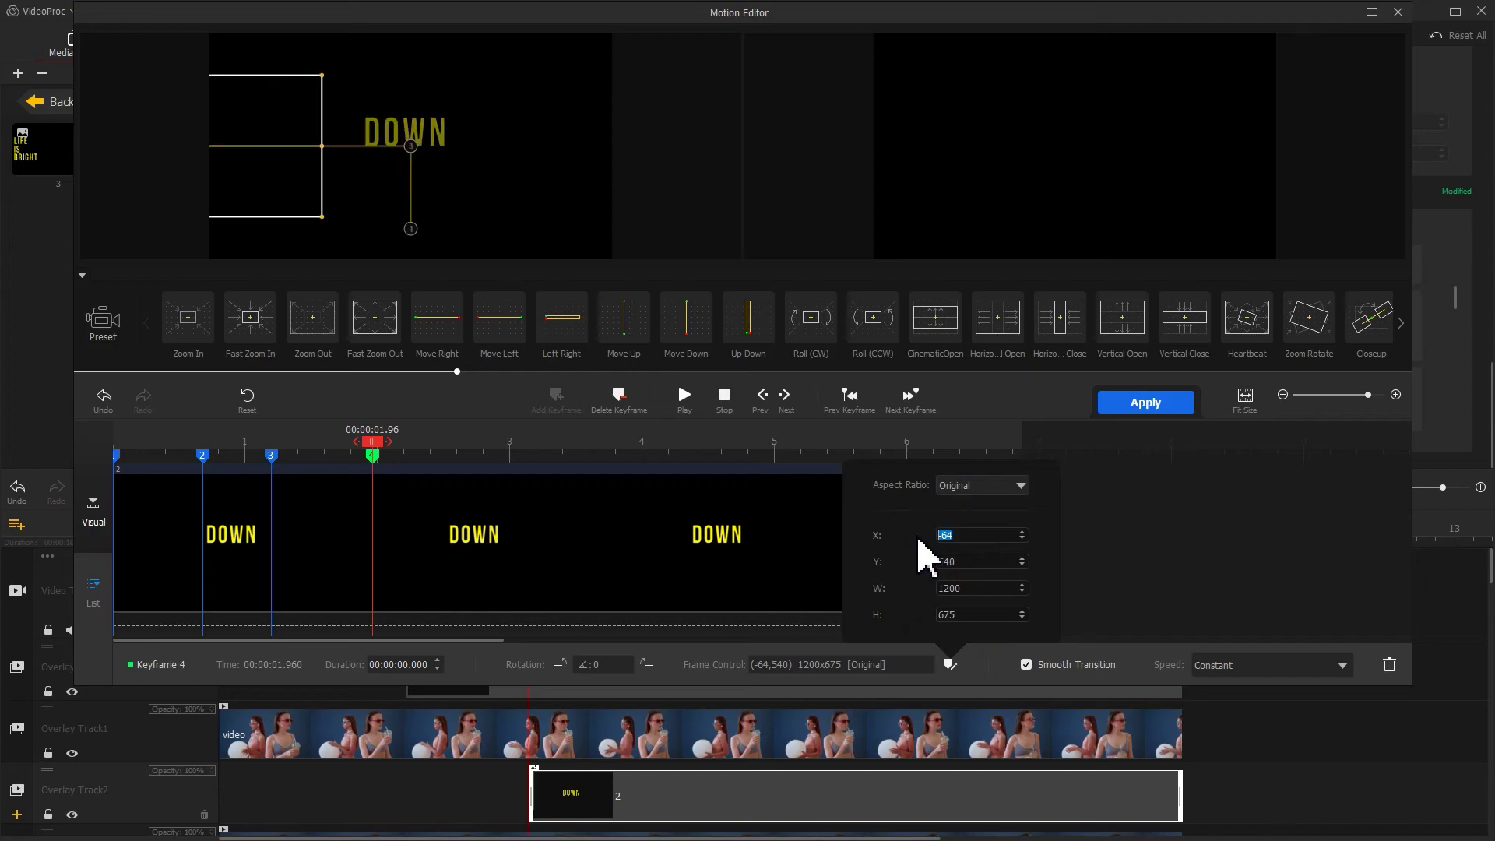
Add a final keyframe at the clip's end and apply the DOWN motion
click(767, 448)
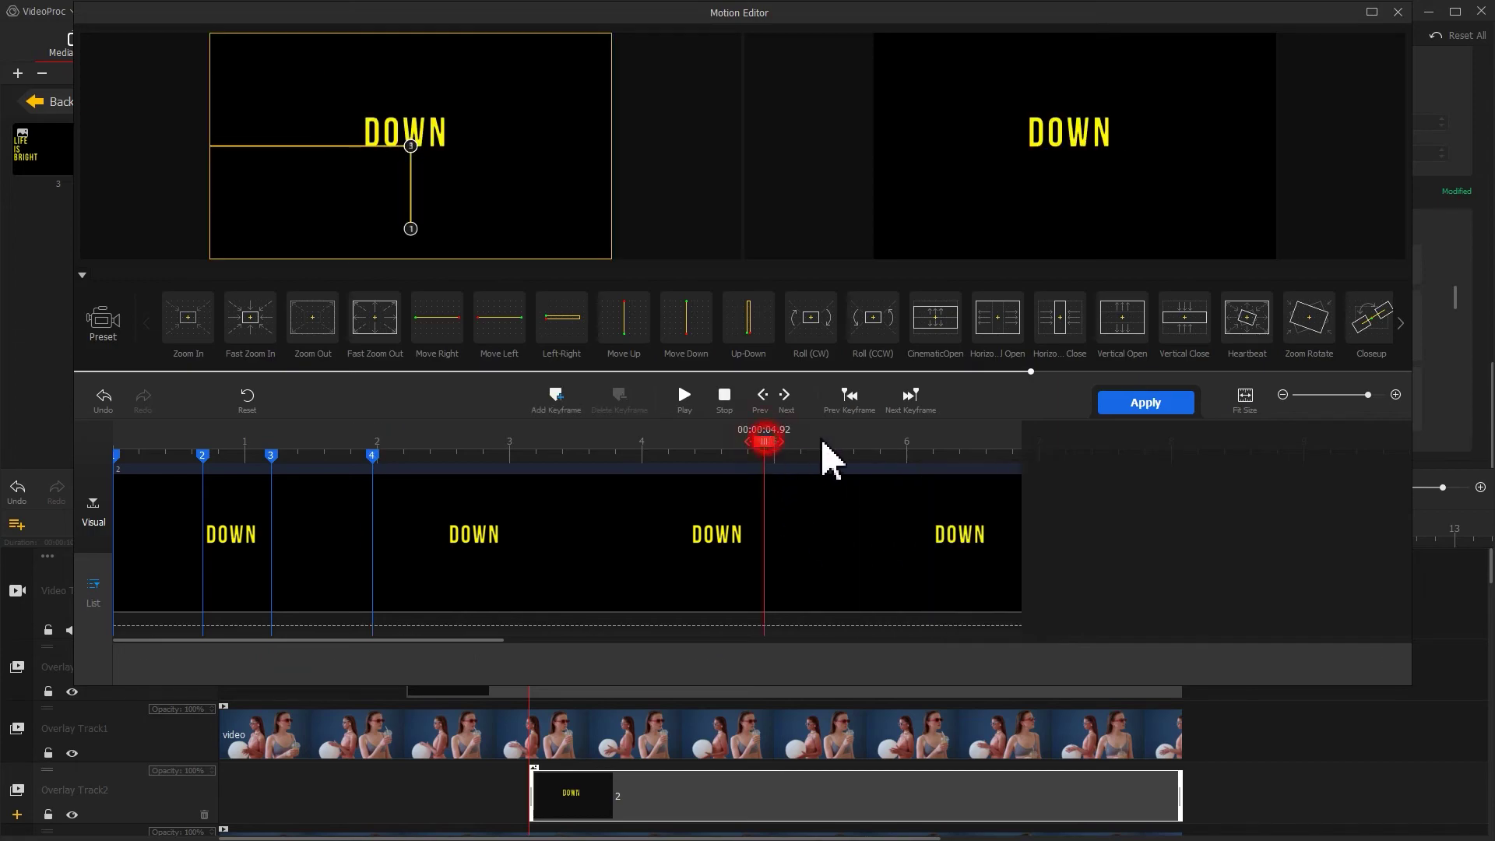
click(1036, 458)
click(556, 399)
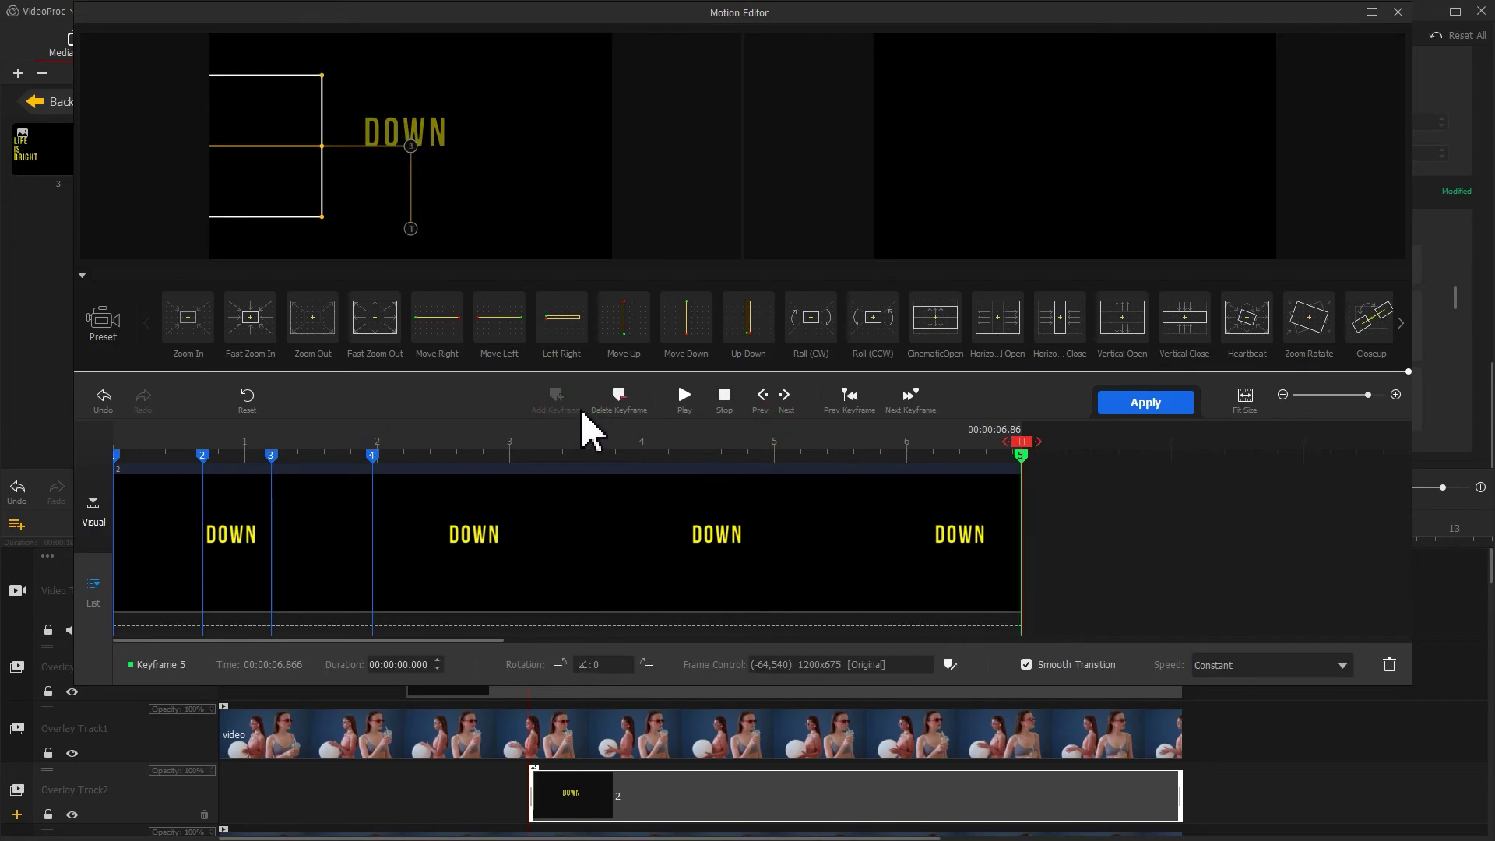
click(1110, 404)
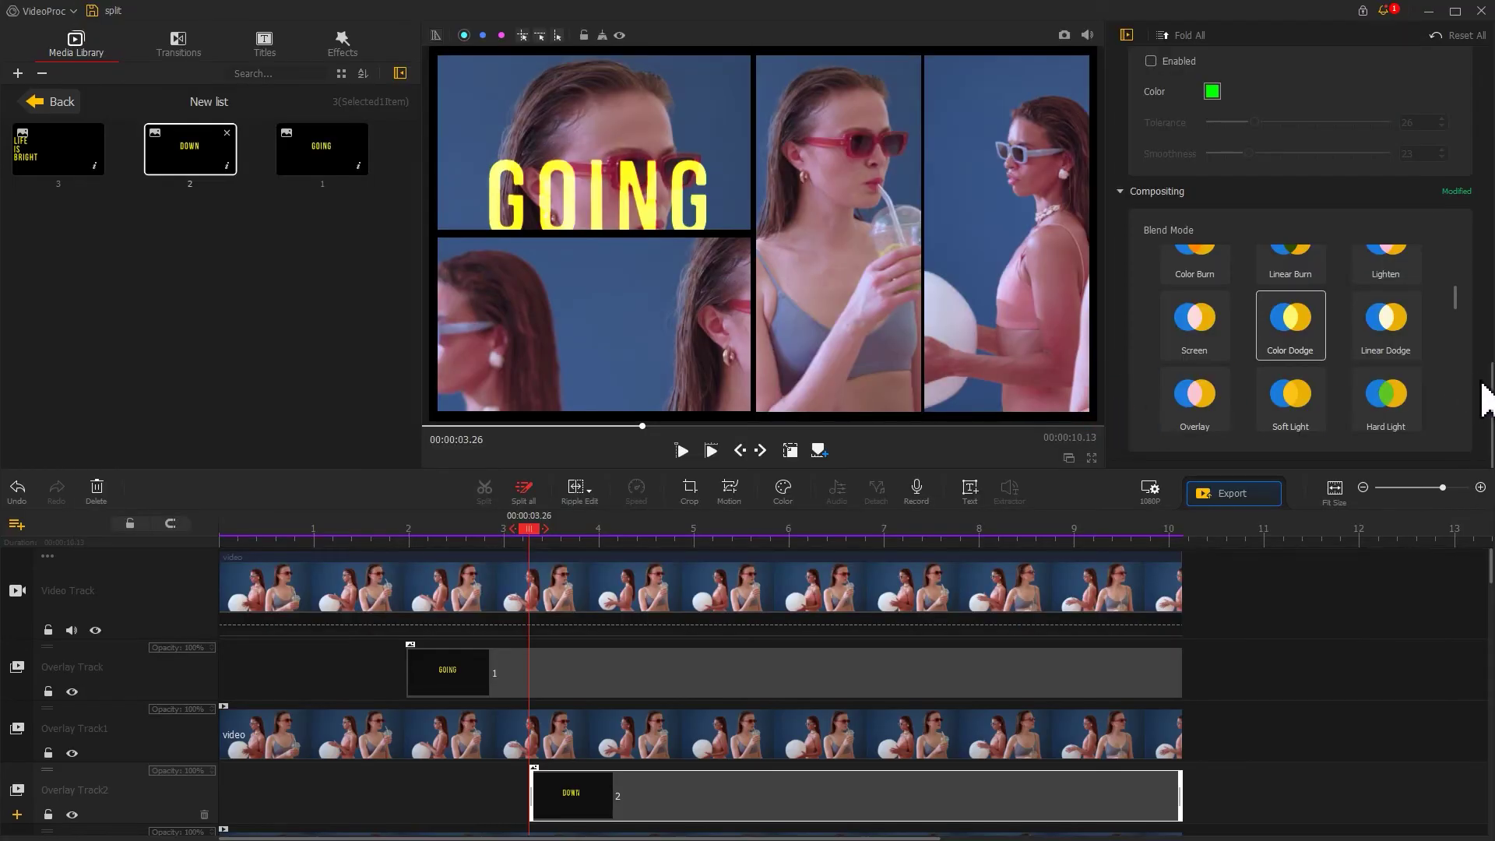
Place LIFE IS BRIGHT on Overlay Track5 from about 4.6 s to the end and open its motion editor
scroll(1469, 241, up, 6)
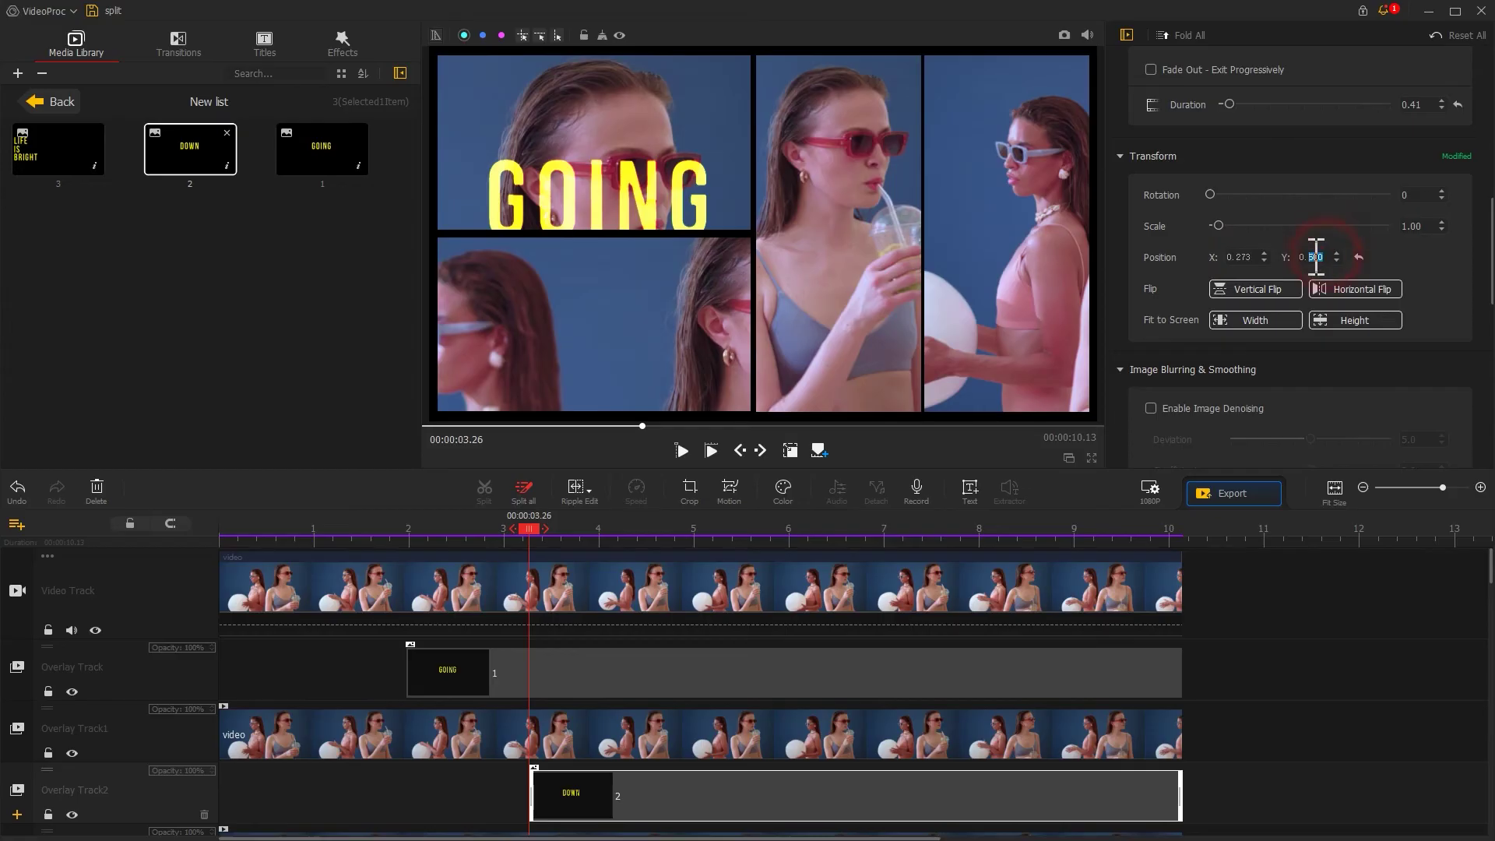
drag(57, 174, 503, 783)
drag(498, 658, 1181, 726)
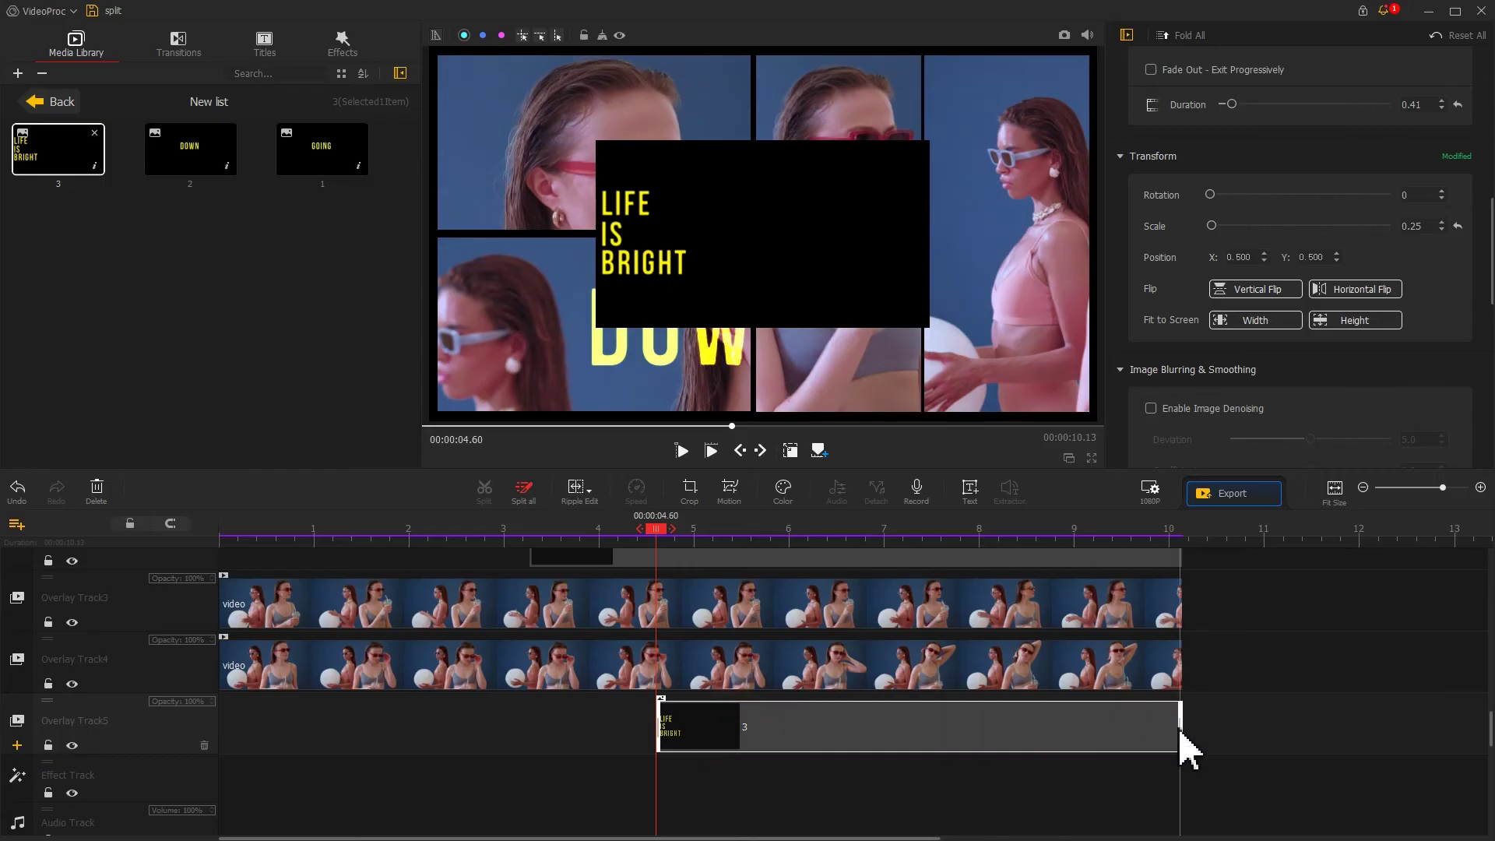
click(696, 728)
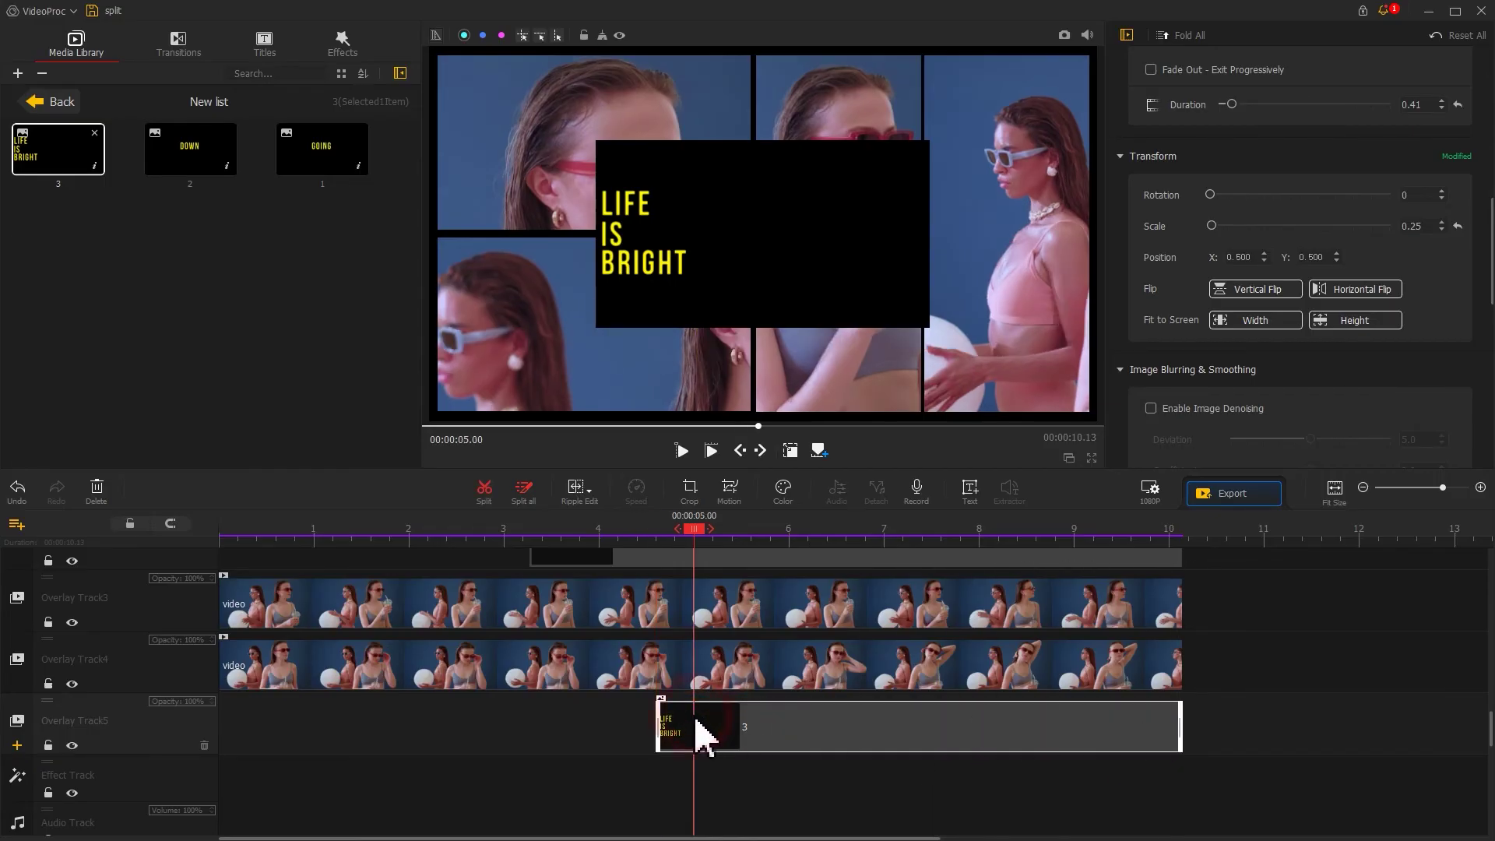
click(729, 492)
Add keyframes at 0, 1.08, 1.76 and 3.00 s, easing the 1.08 s one with Smooth Speed Down 1
click(564, 396)
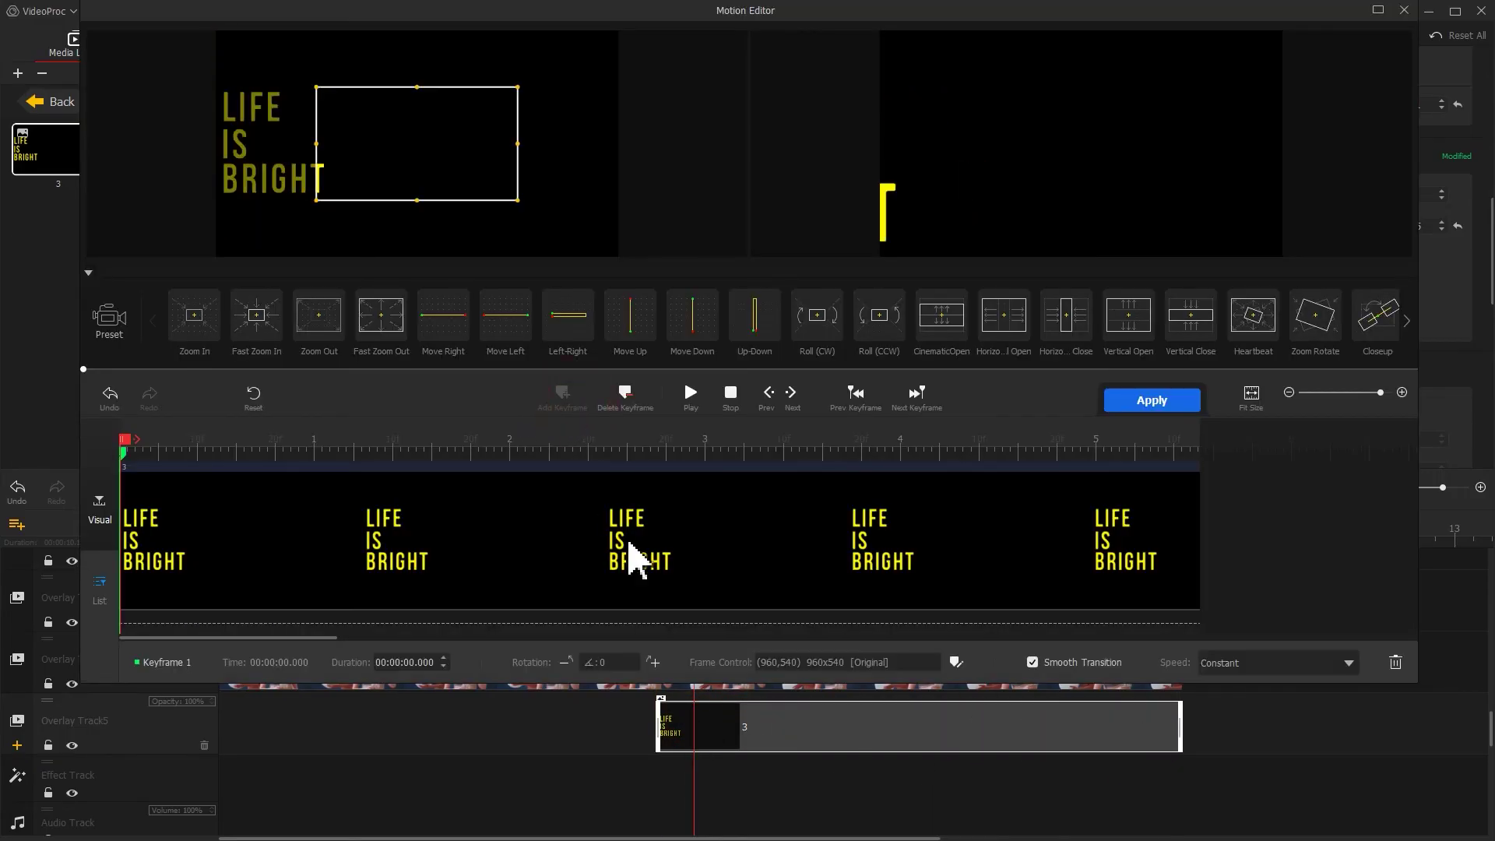
click(957, 662)
drag(316, 441, 343, 451)
click(562, 397)
drag(499, 450, 477, 451)
click(566, 405)
click(707, 452)
click(568, 401)
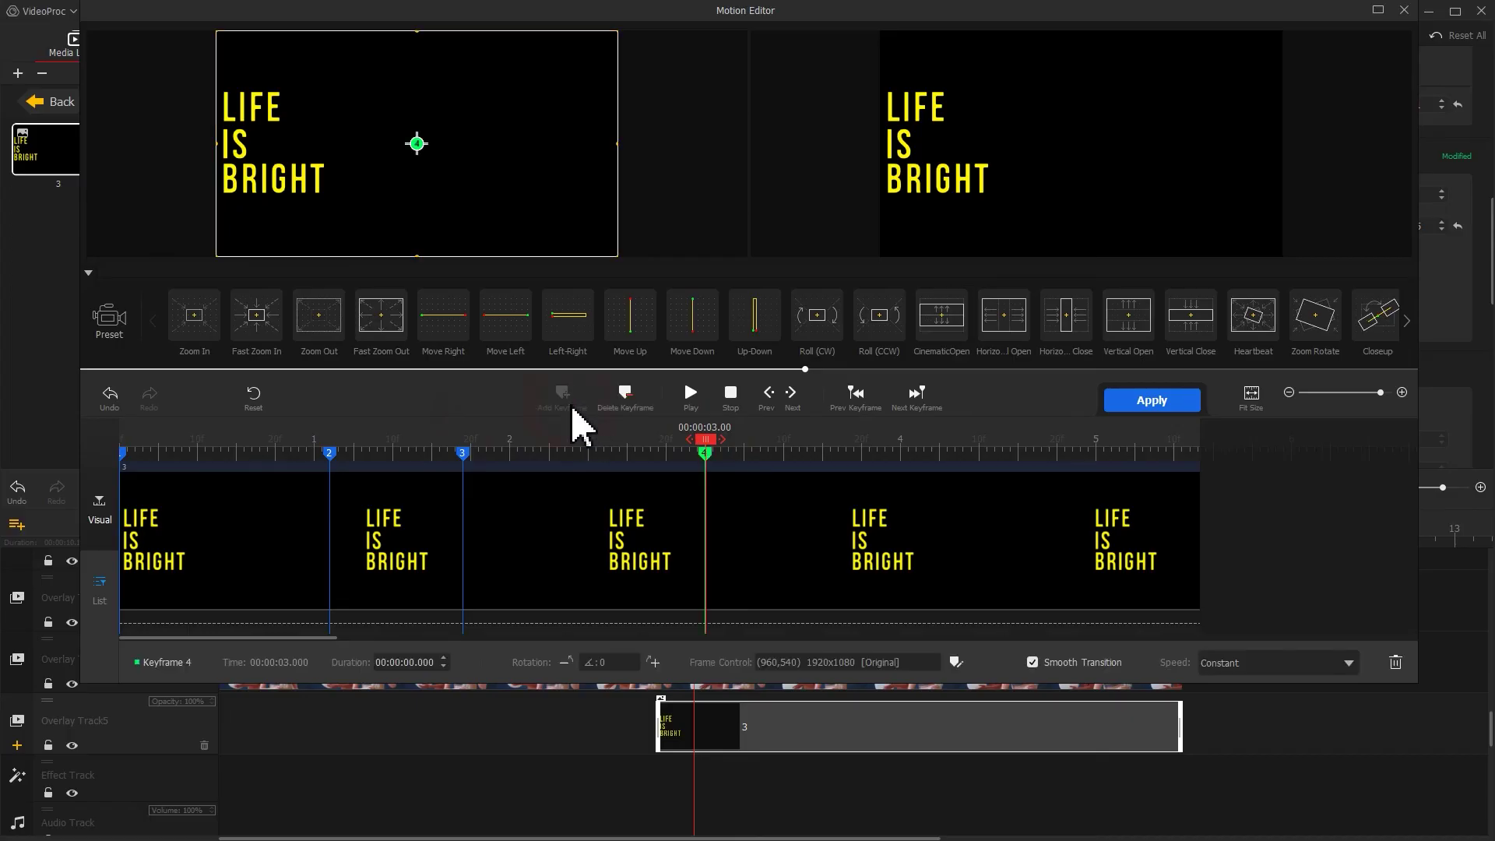
click(329, 454)
click(1254, 663)
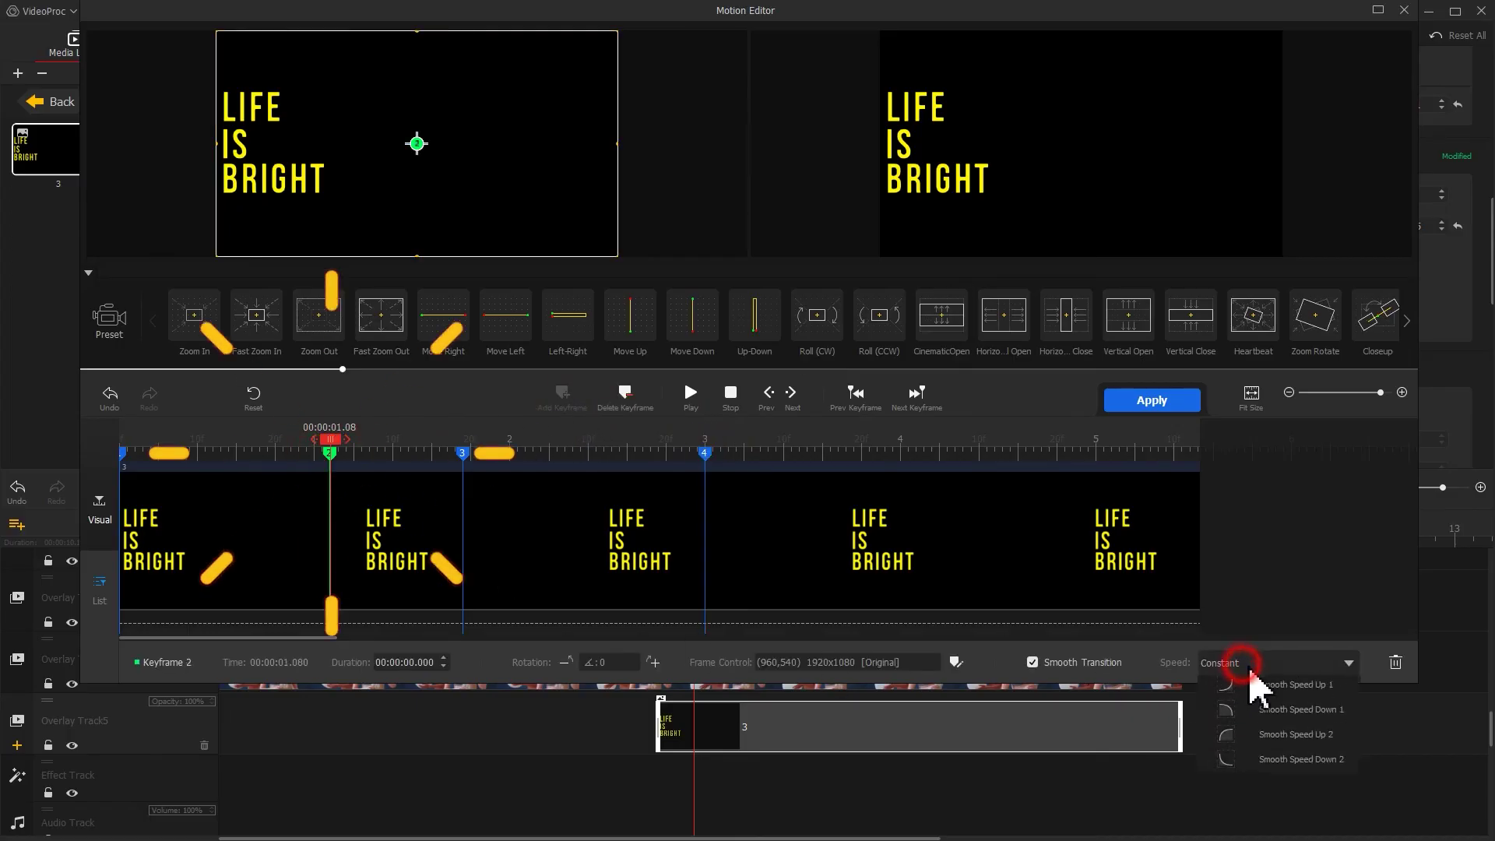
click(1324, 802)
Push keyframe 1 off right and the 3 s keyframe below frame, add an end keyframe, and apply
click(122, 452)
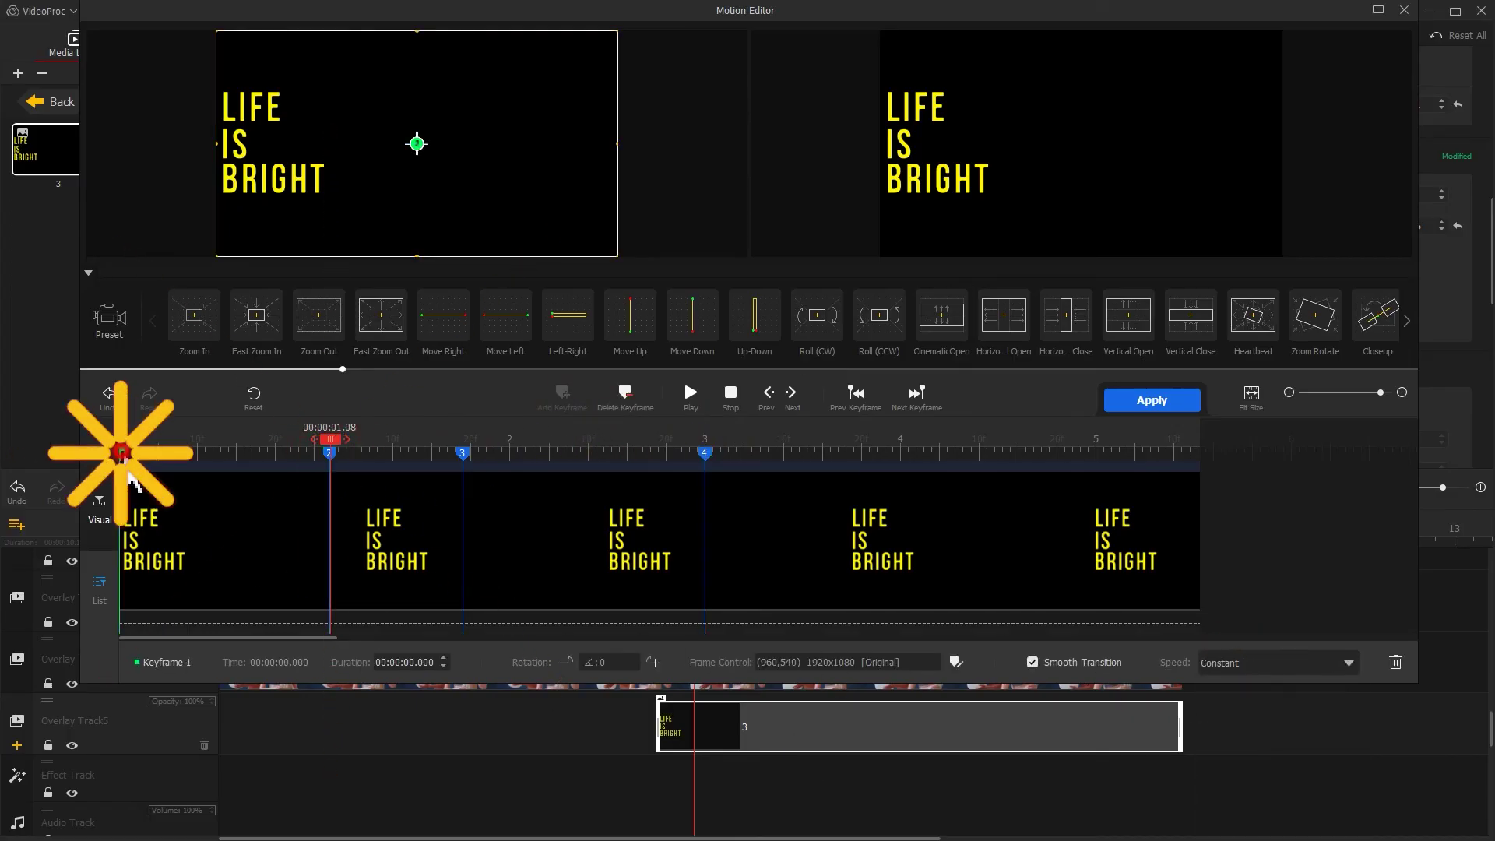
drag(397, 208, 512, 219)
click(705, 454)
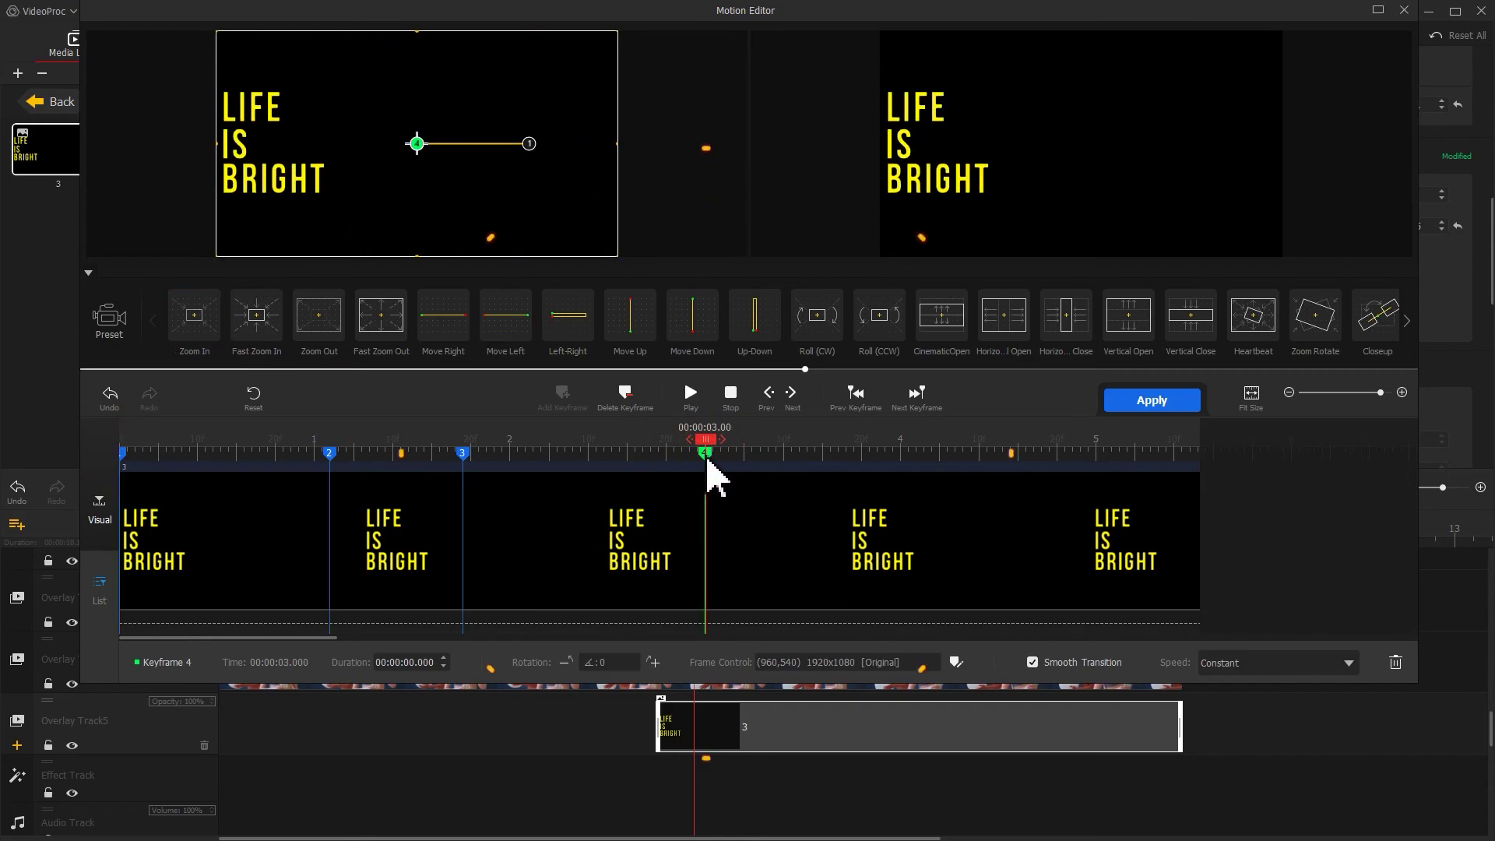
drag(444, 191, 442, 418)
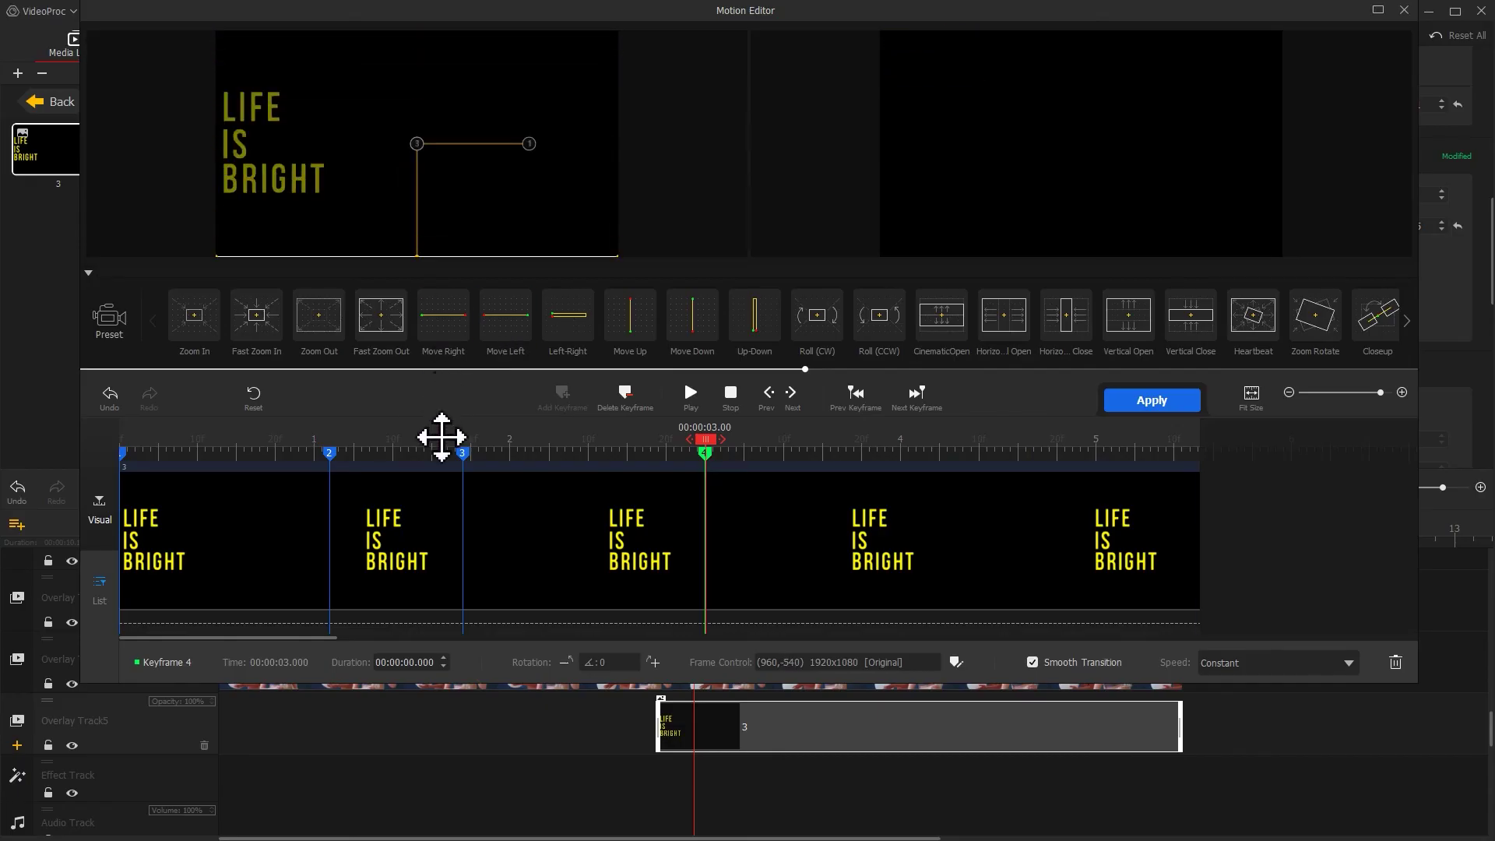
drag(721, 444, 1214, 455)
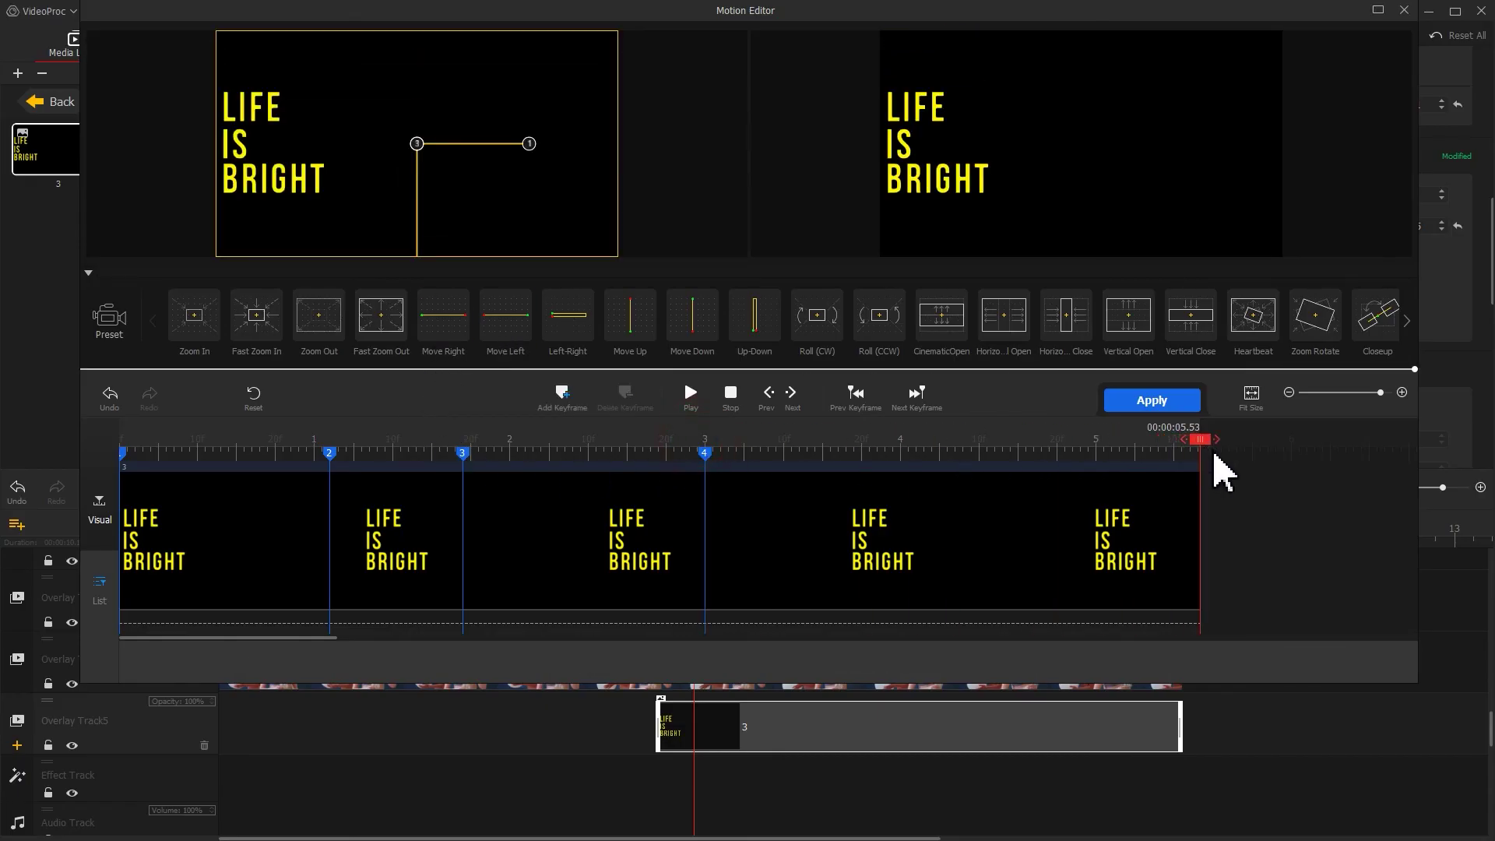
click(563, 398)
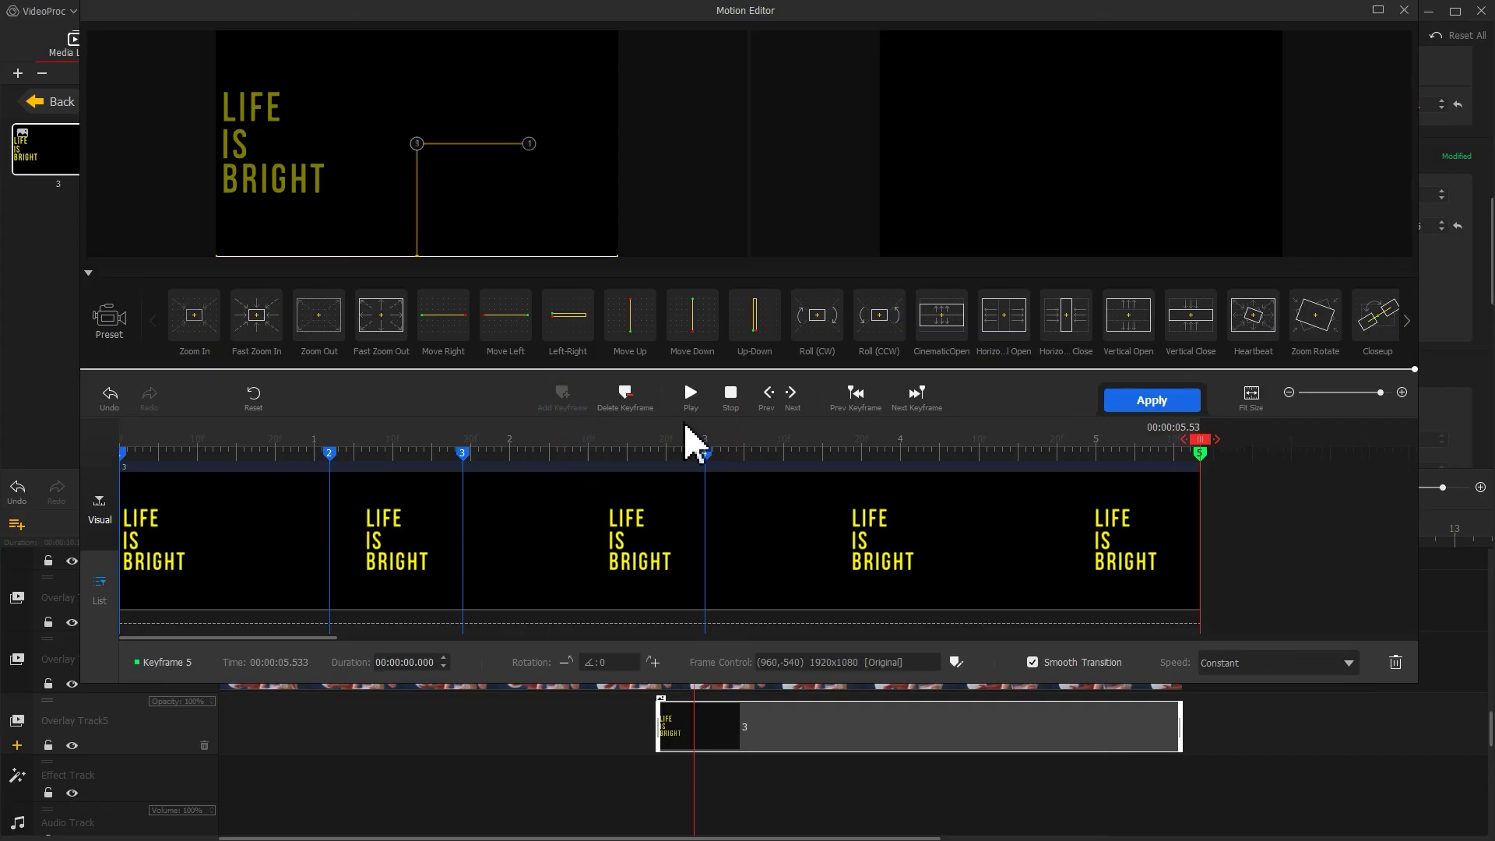
click(1152, 400)
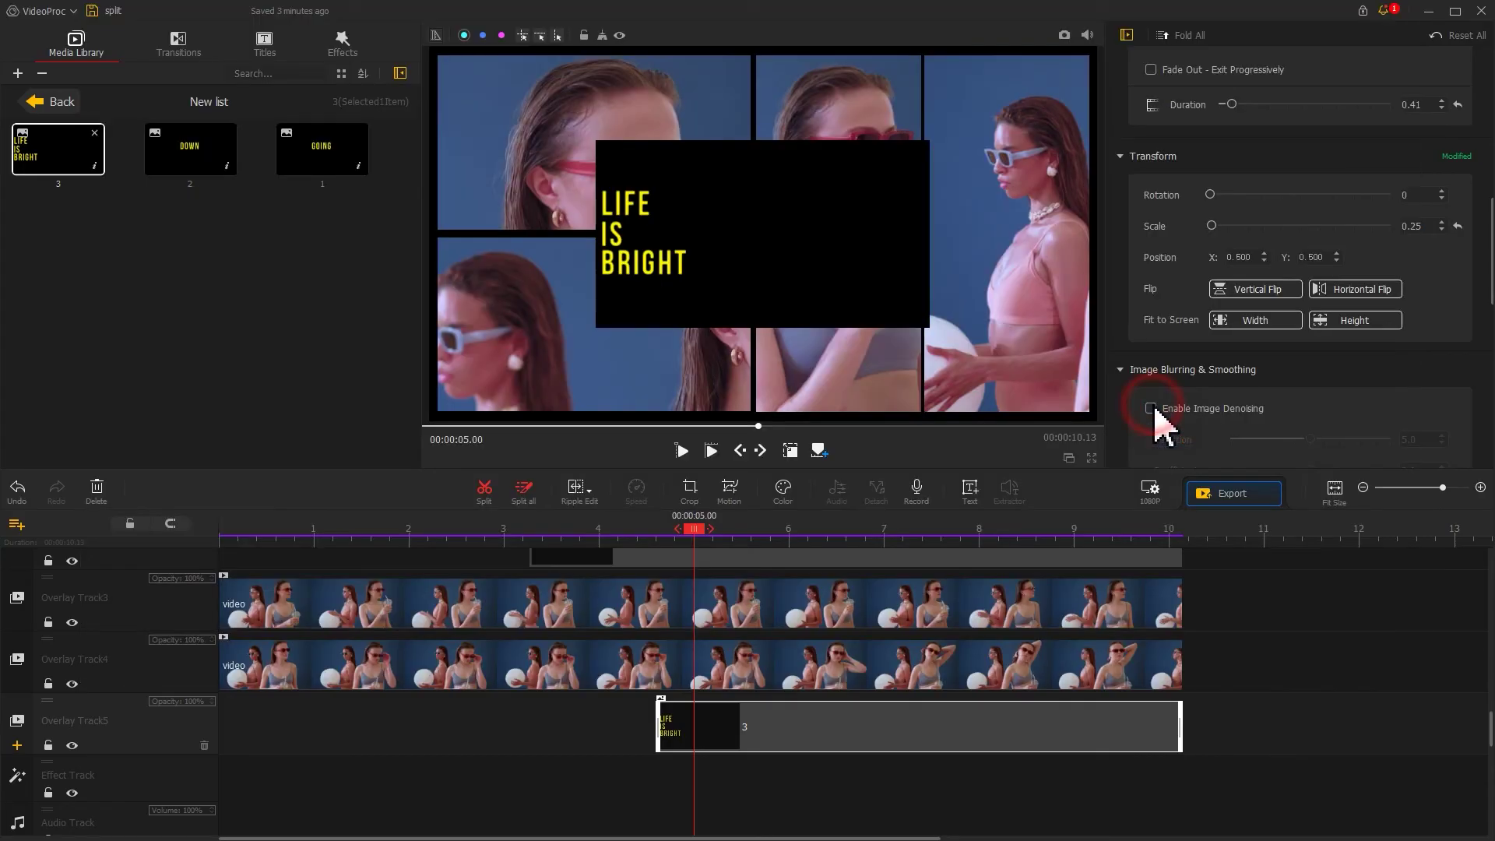
Set LIFE IS BRIGHT to scale 1.75 at X 1.160, Y 0.453, with Color Dodge blending
click(1458, 225)
drag(1320, 257, 1308, 294)
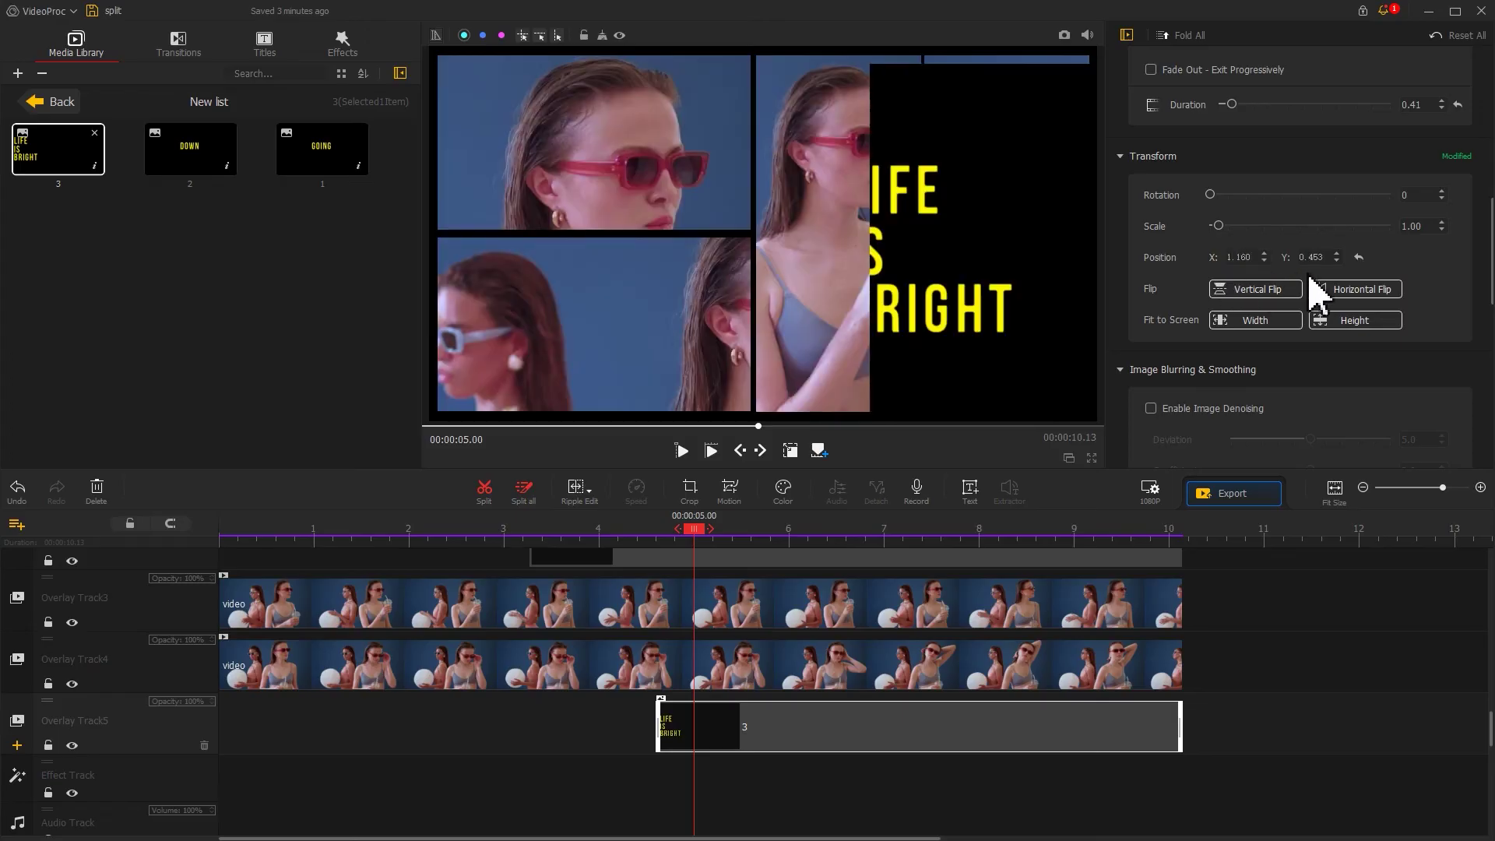
drag(1369, 226, 1230, 239)
click(1442, 230)
click(1442, 230)
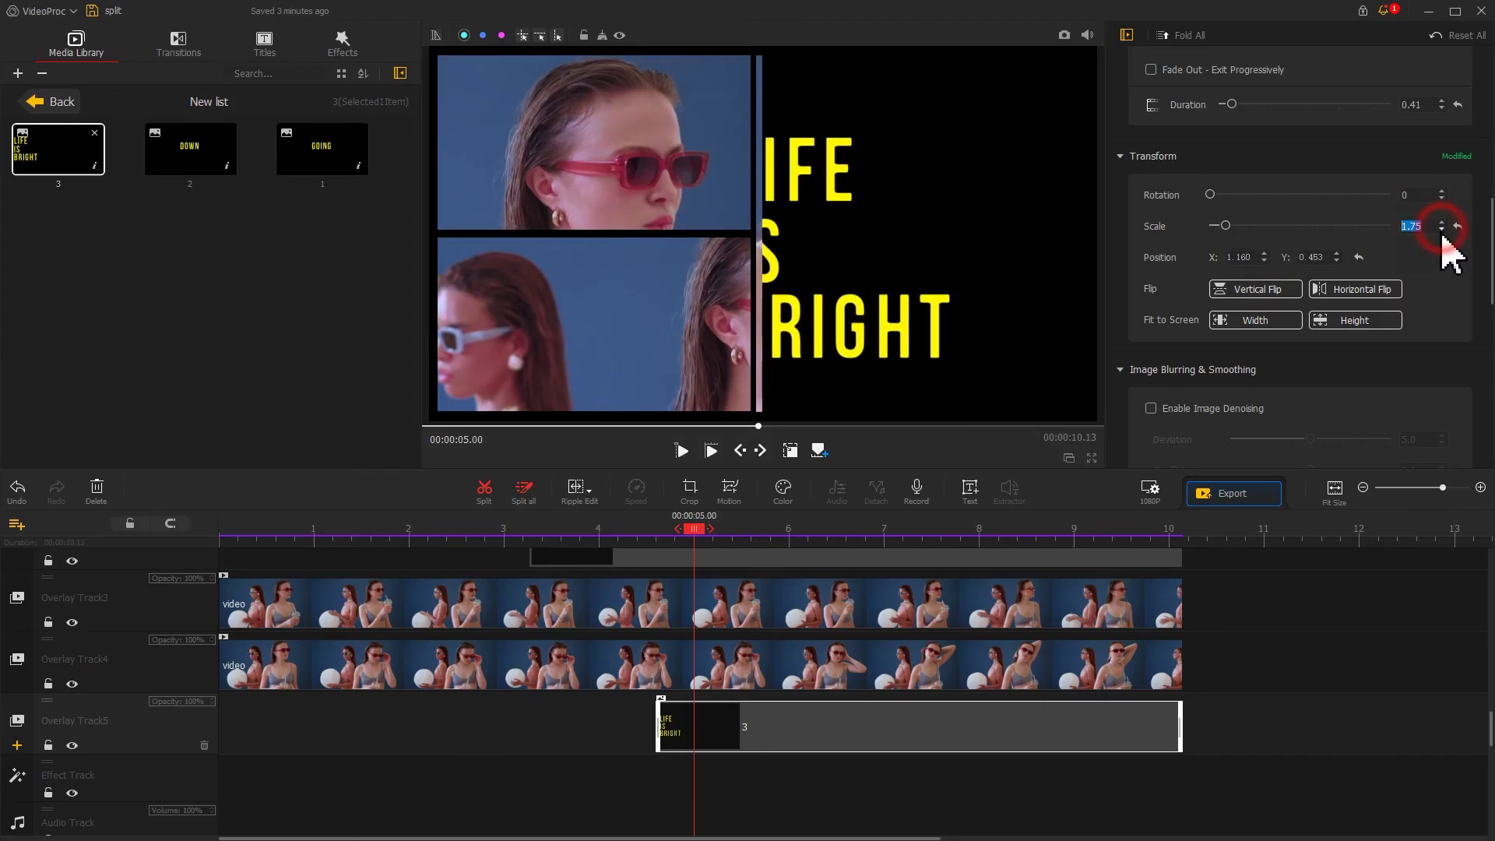
drag(1489, 265, 1442, 417)
click(1298, 394)
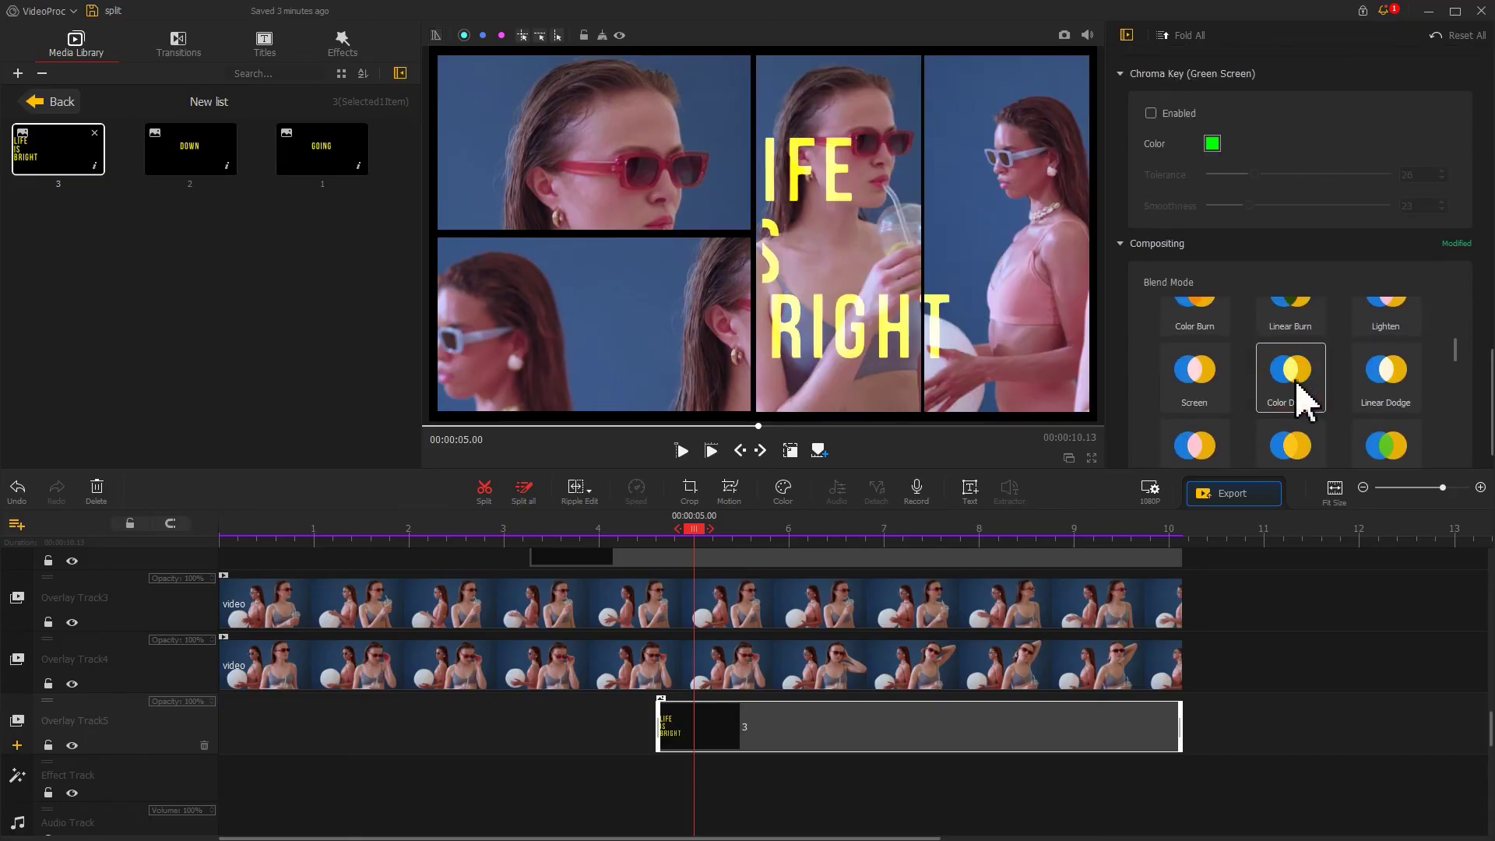
Add the music file to the Audio Track and play back the finished 10.13-second project
click(60, 103)
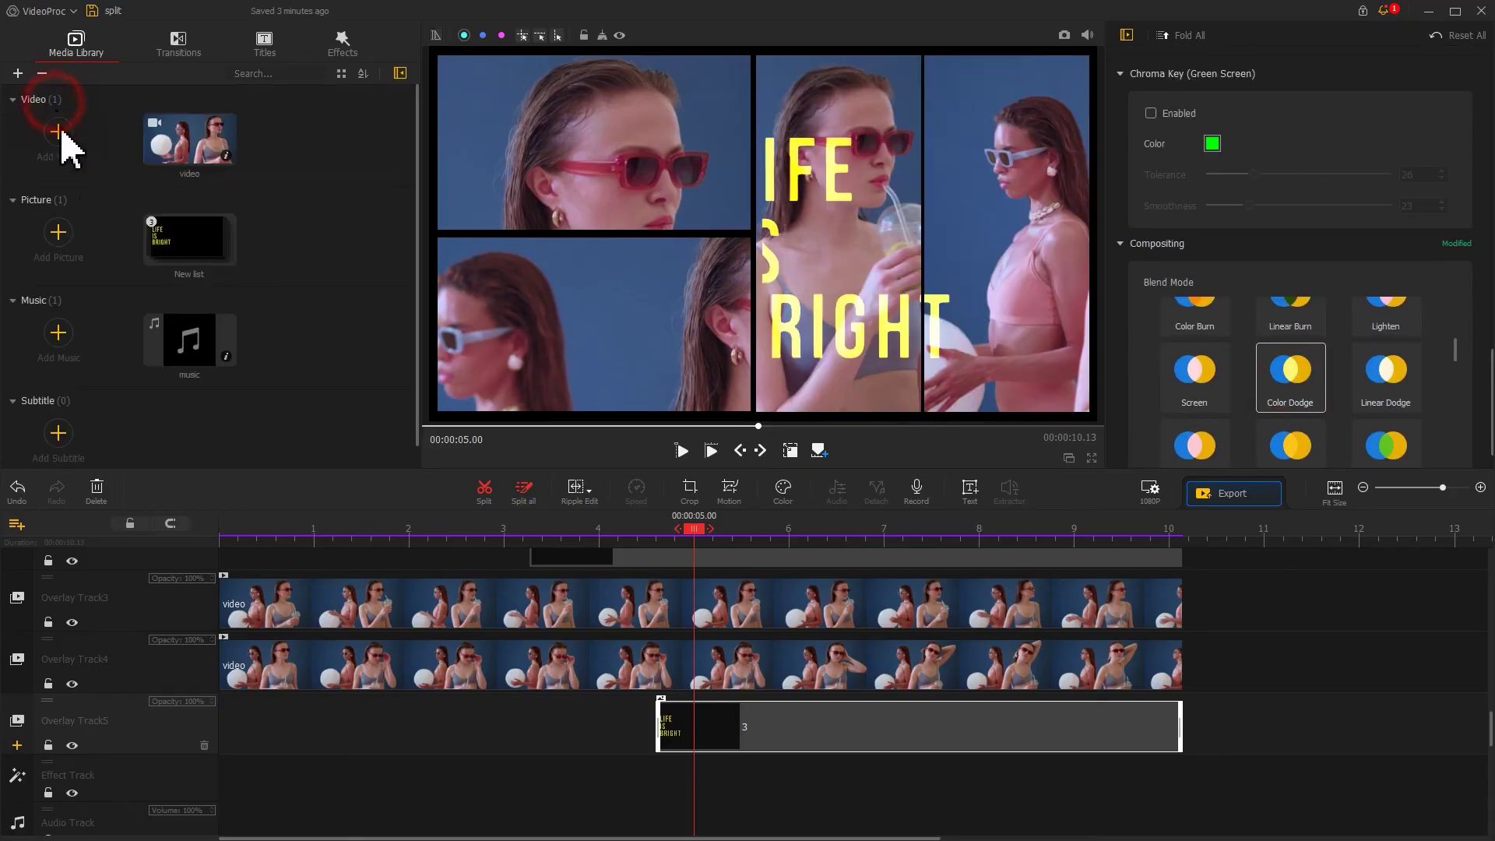
drag(178, 360, 234, 701)
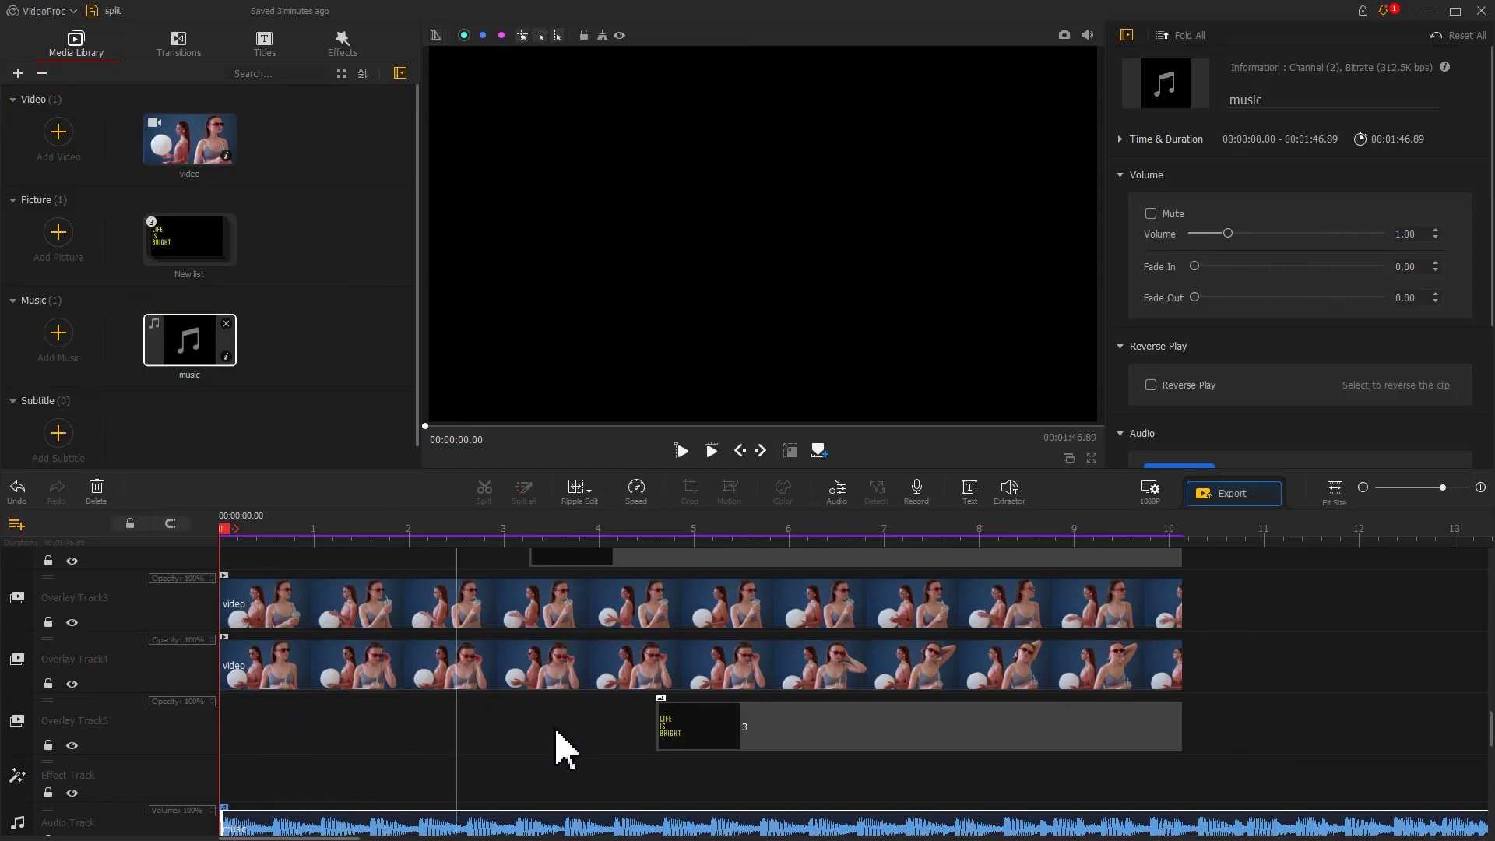
scroll(1046, 678, down, 1)
scroll(1046, 678, down, 1)
click(1176, 536)
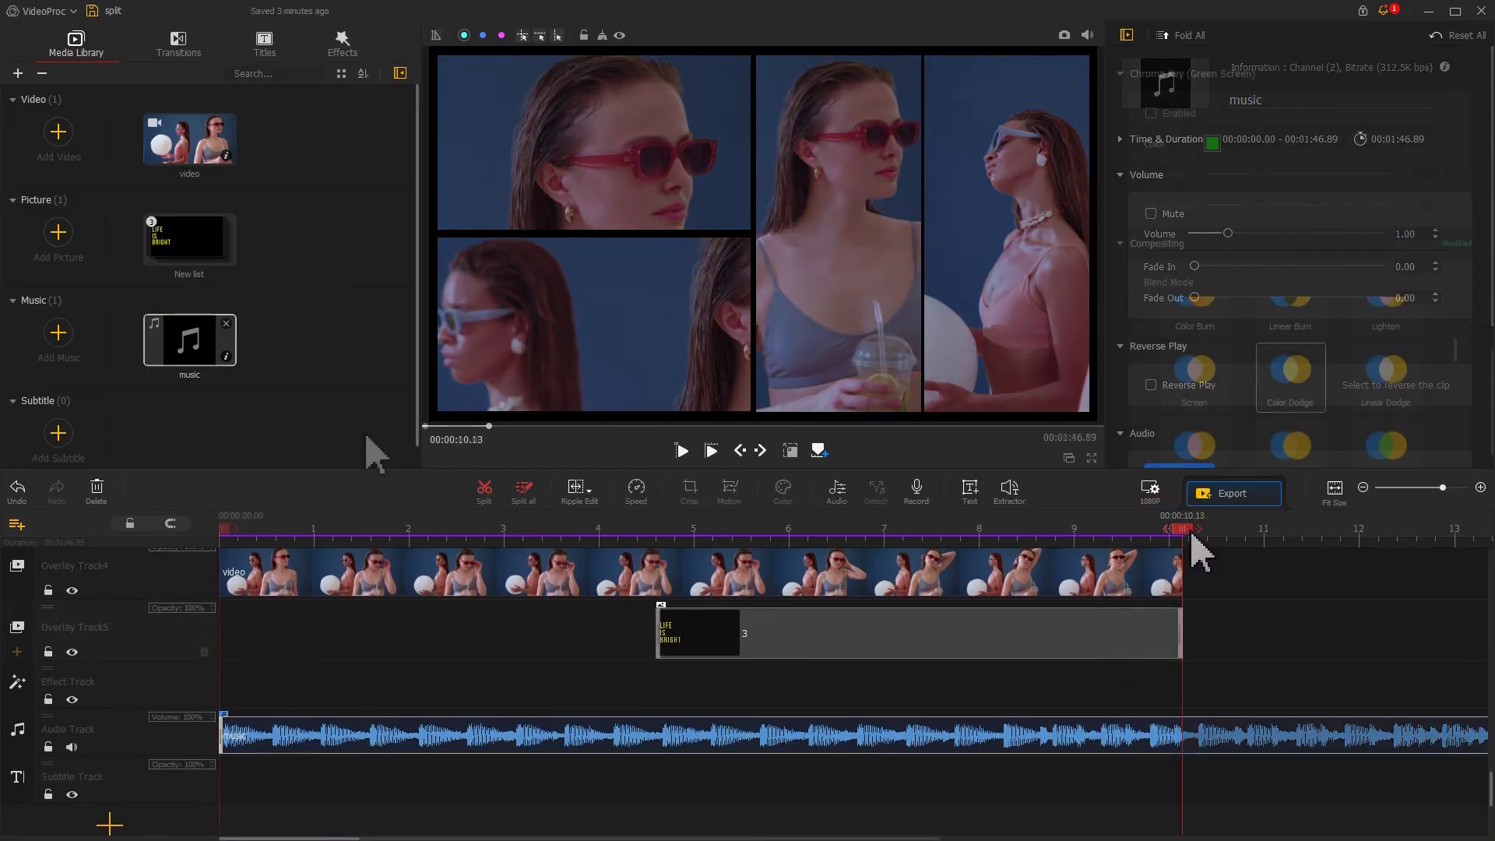
key(space)
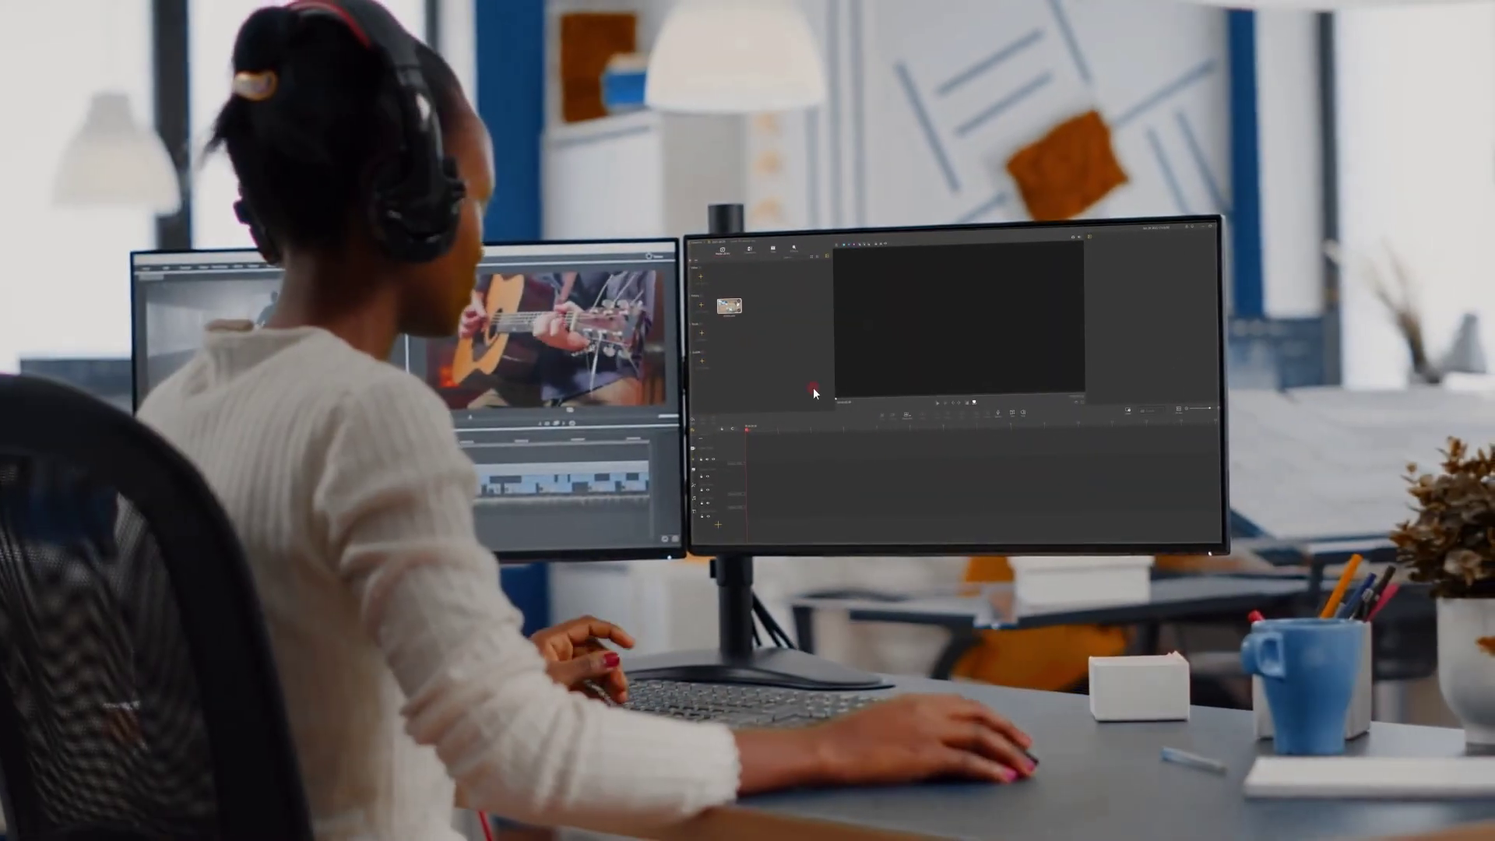
drag(721, 307, 733, 442)
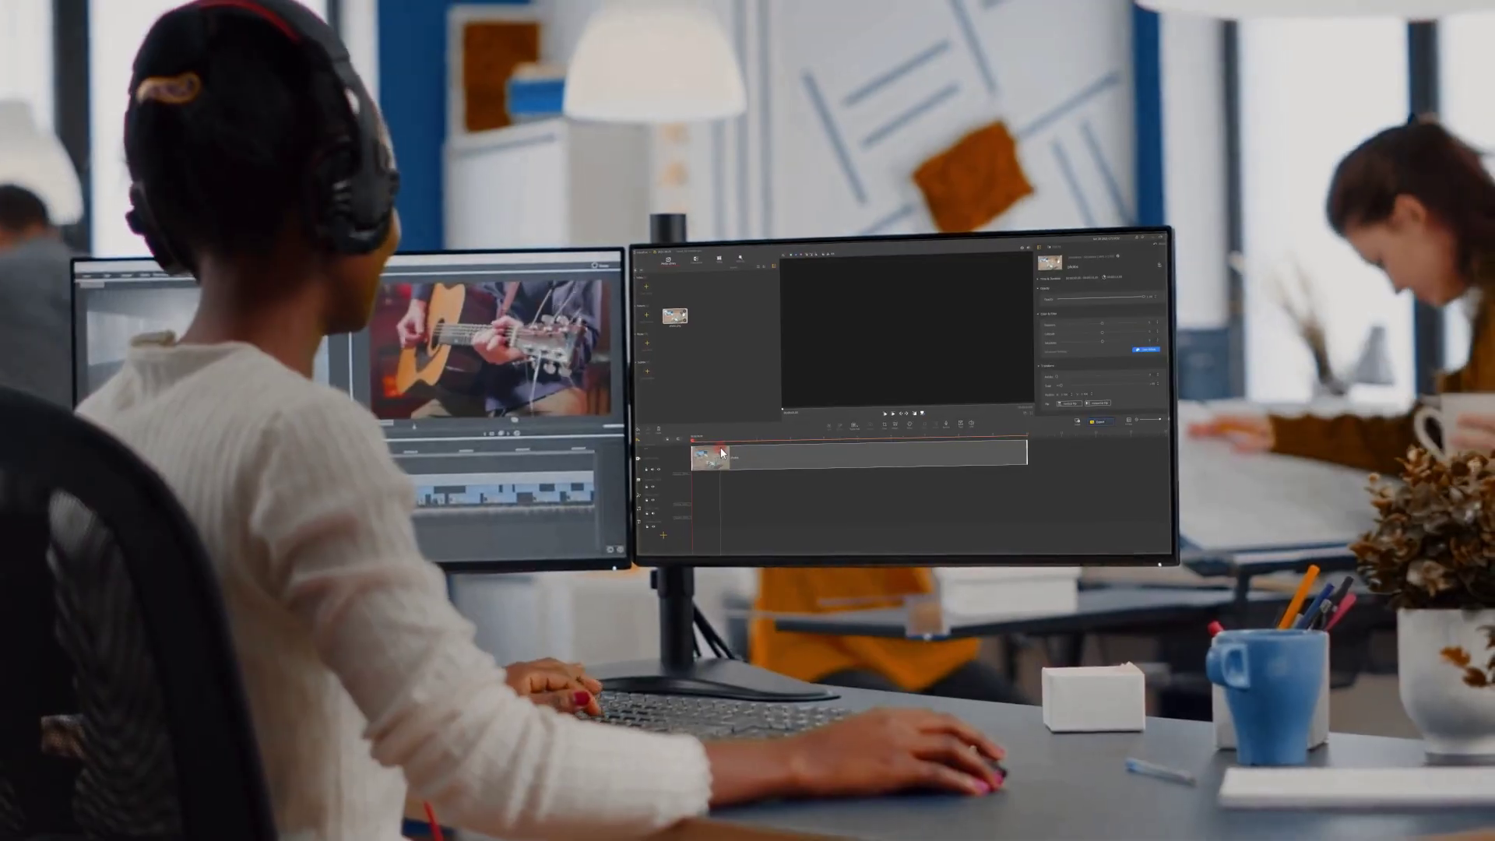